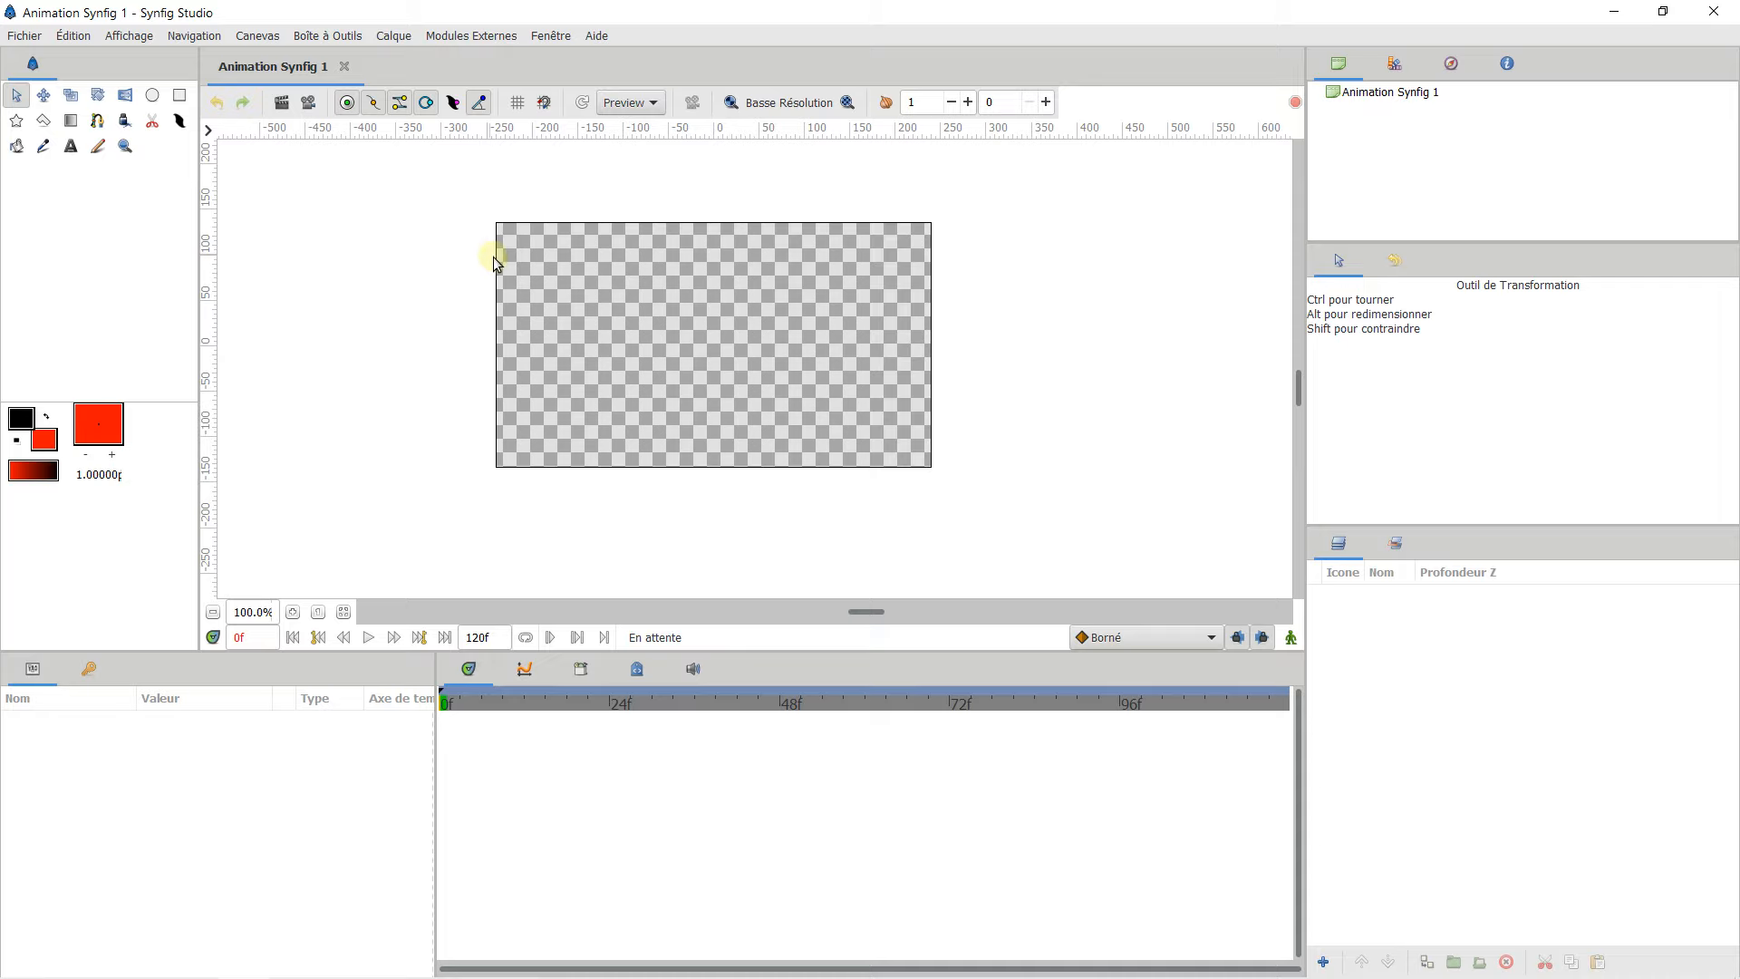
Step: Draw a diagonal linear gradient on the canvas from about (-89, 52) to (-29, -75) pt
left_click_drag(493, 258, 397, 241)
scroll(437, 245, "up", 1)
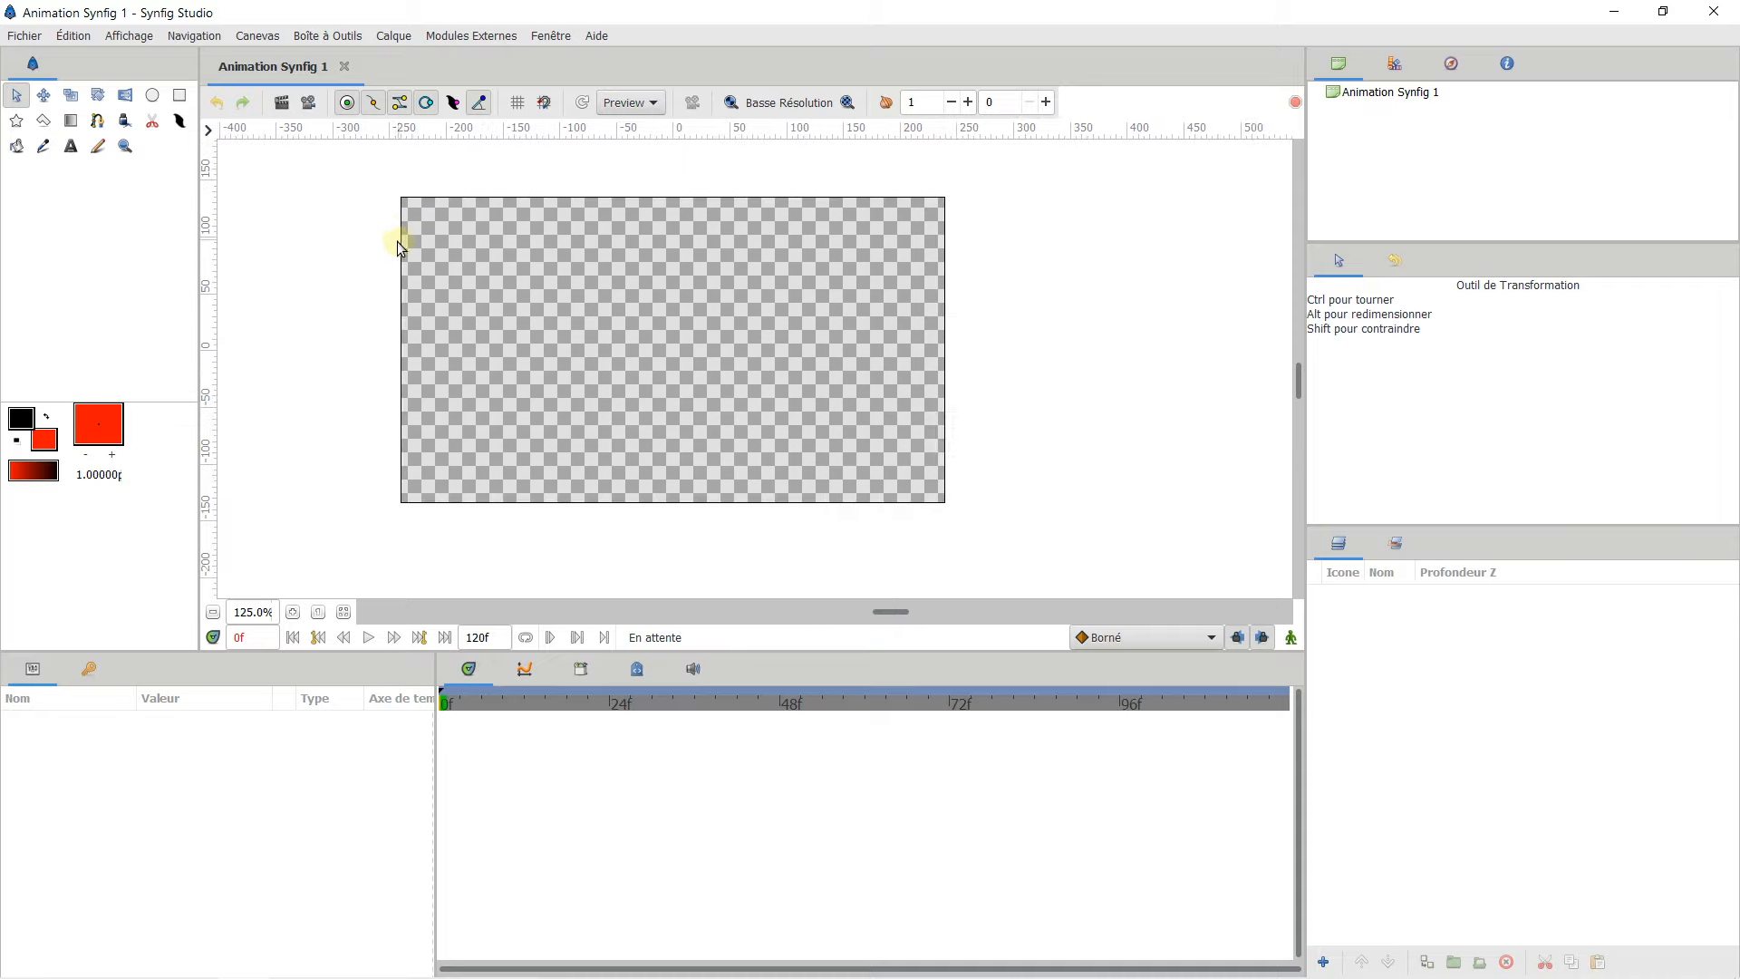
left_click(72, 123)
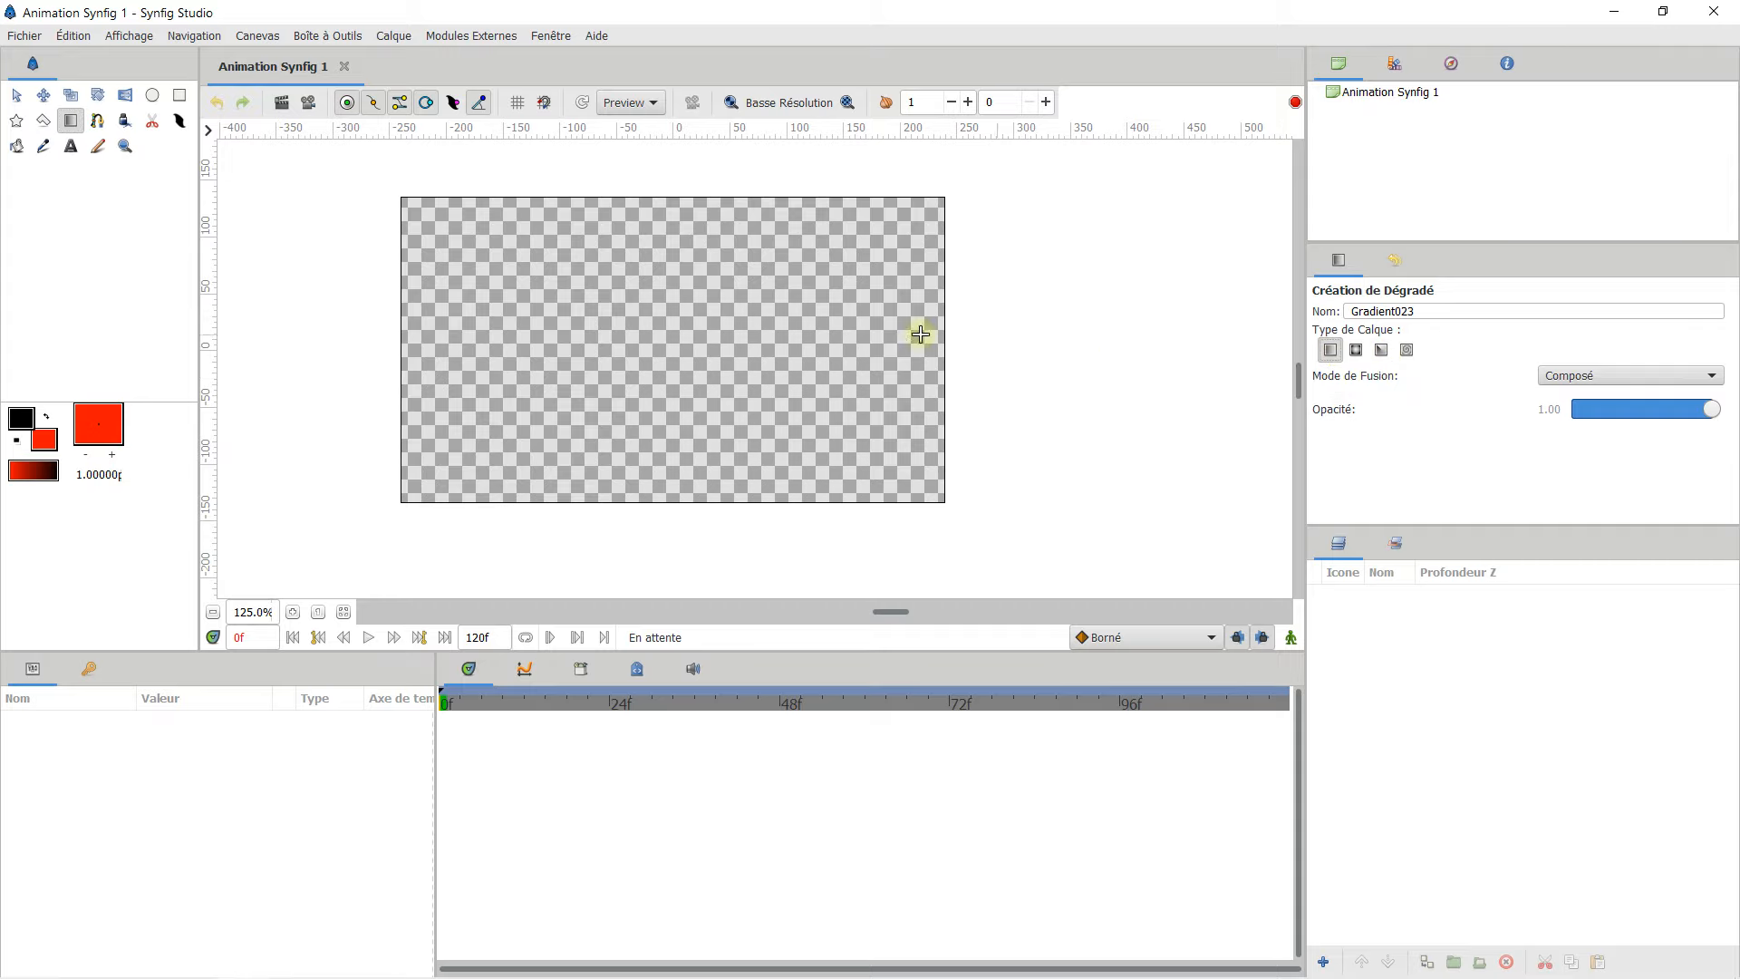
left_click_drag(576, 300, 612, 385)
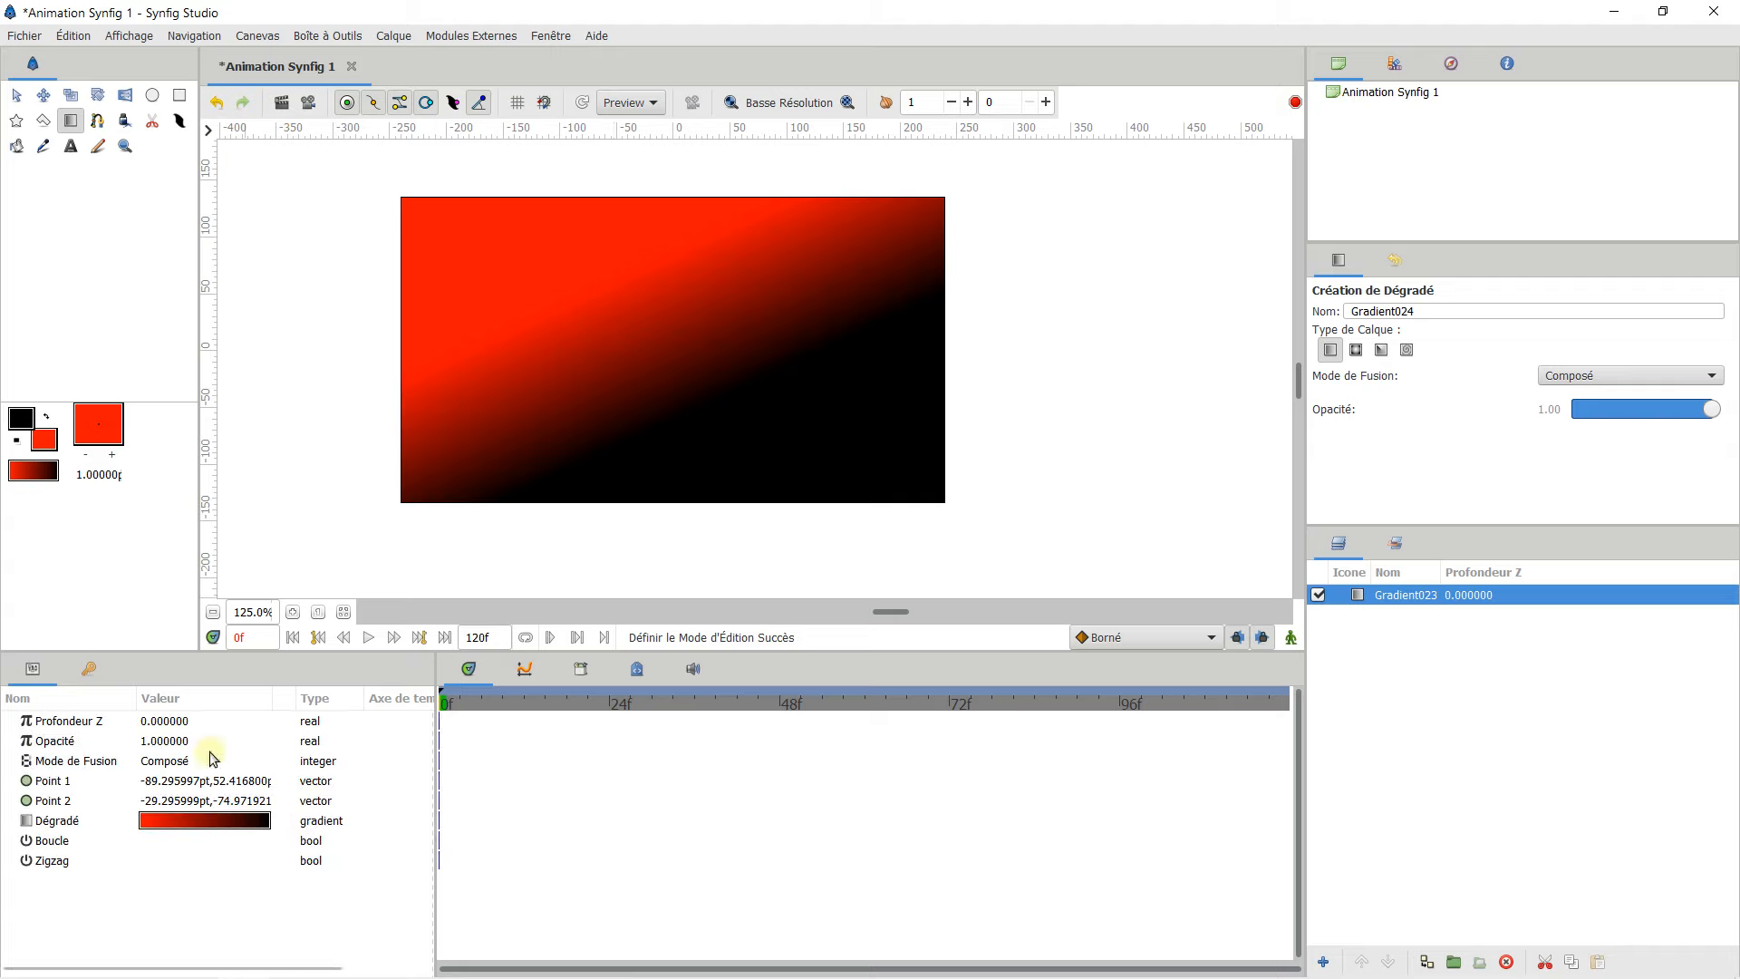
Step: Recolour the gradient with blue #0B00FF at its start stop and red #FF0000 at its end stop
double_click(159, 830)
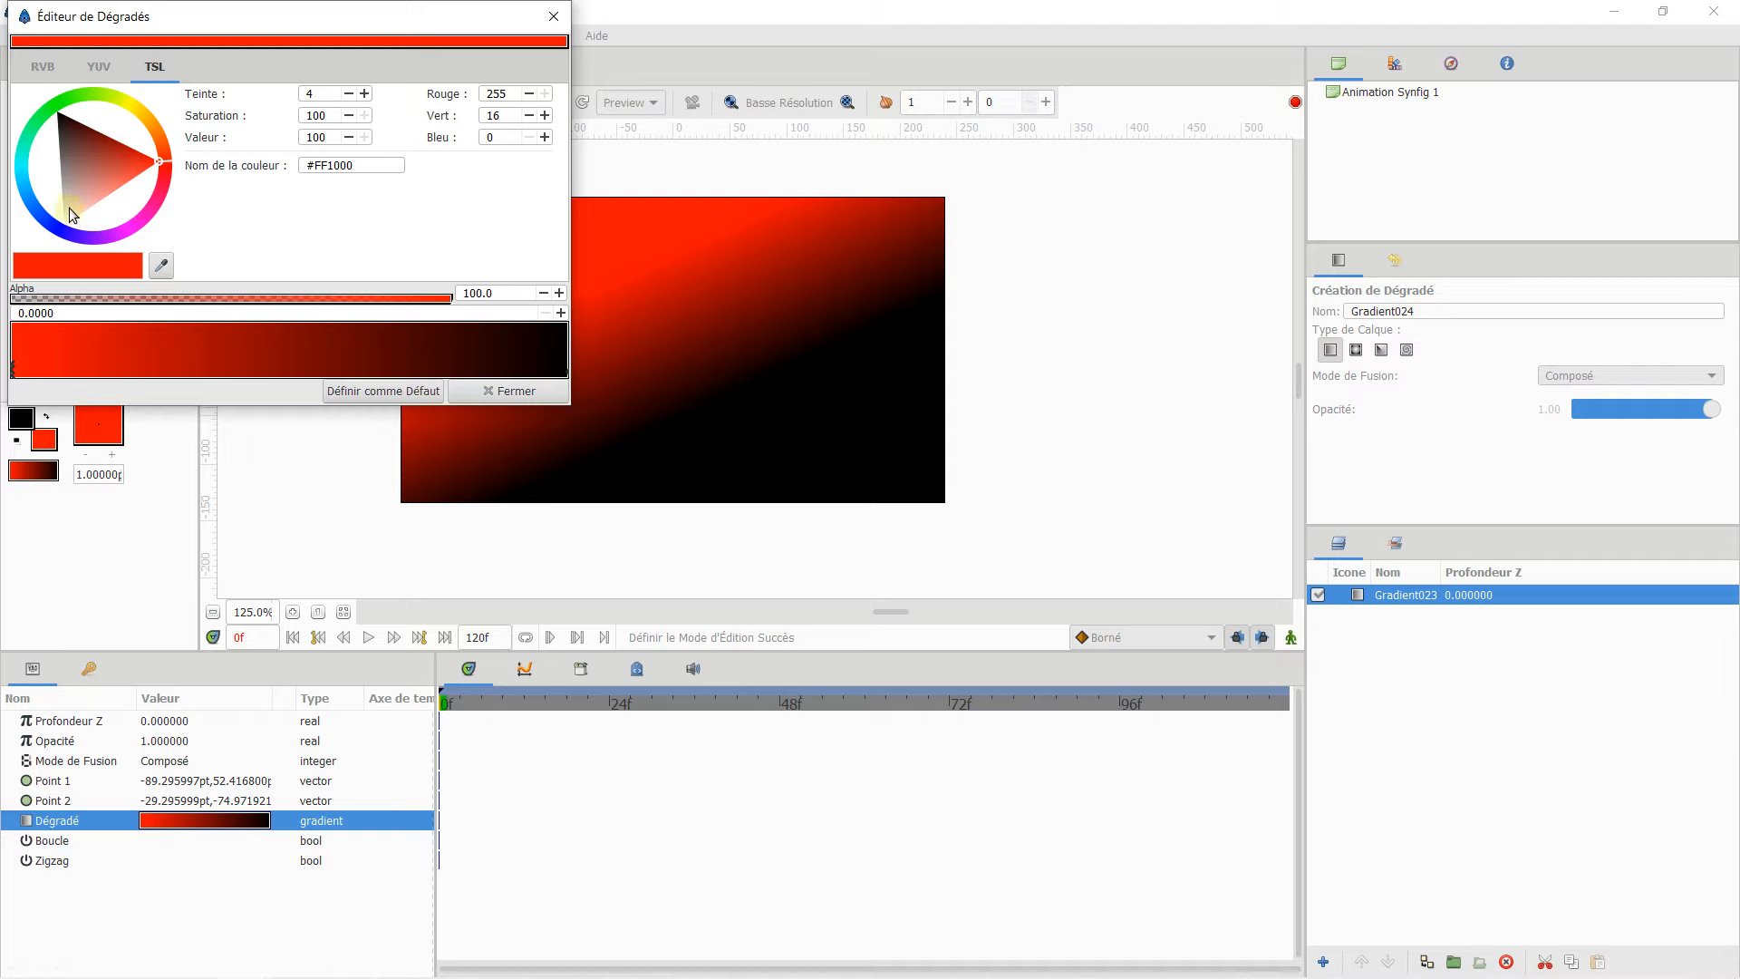
left_click(56, 230)
left_click(48, 332)
left_click(22, 372)
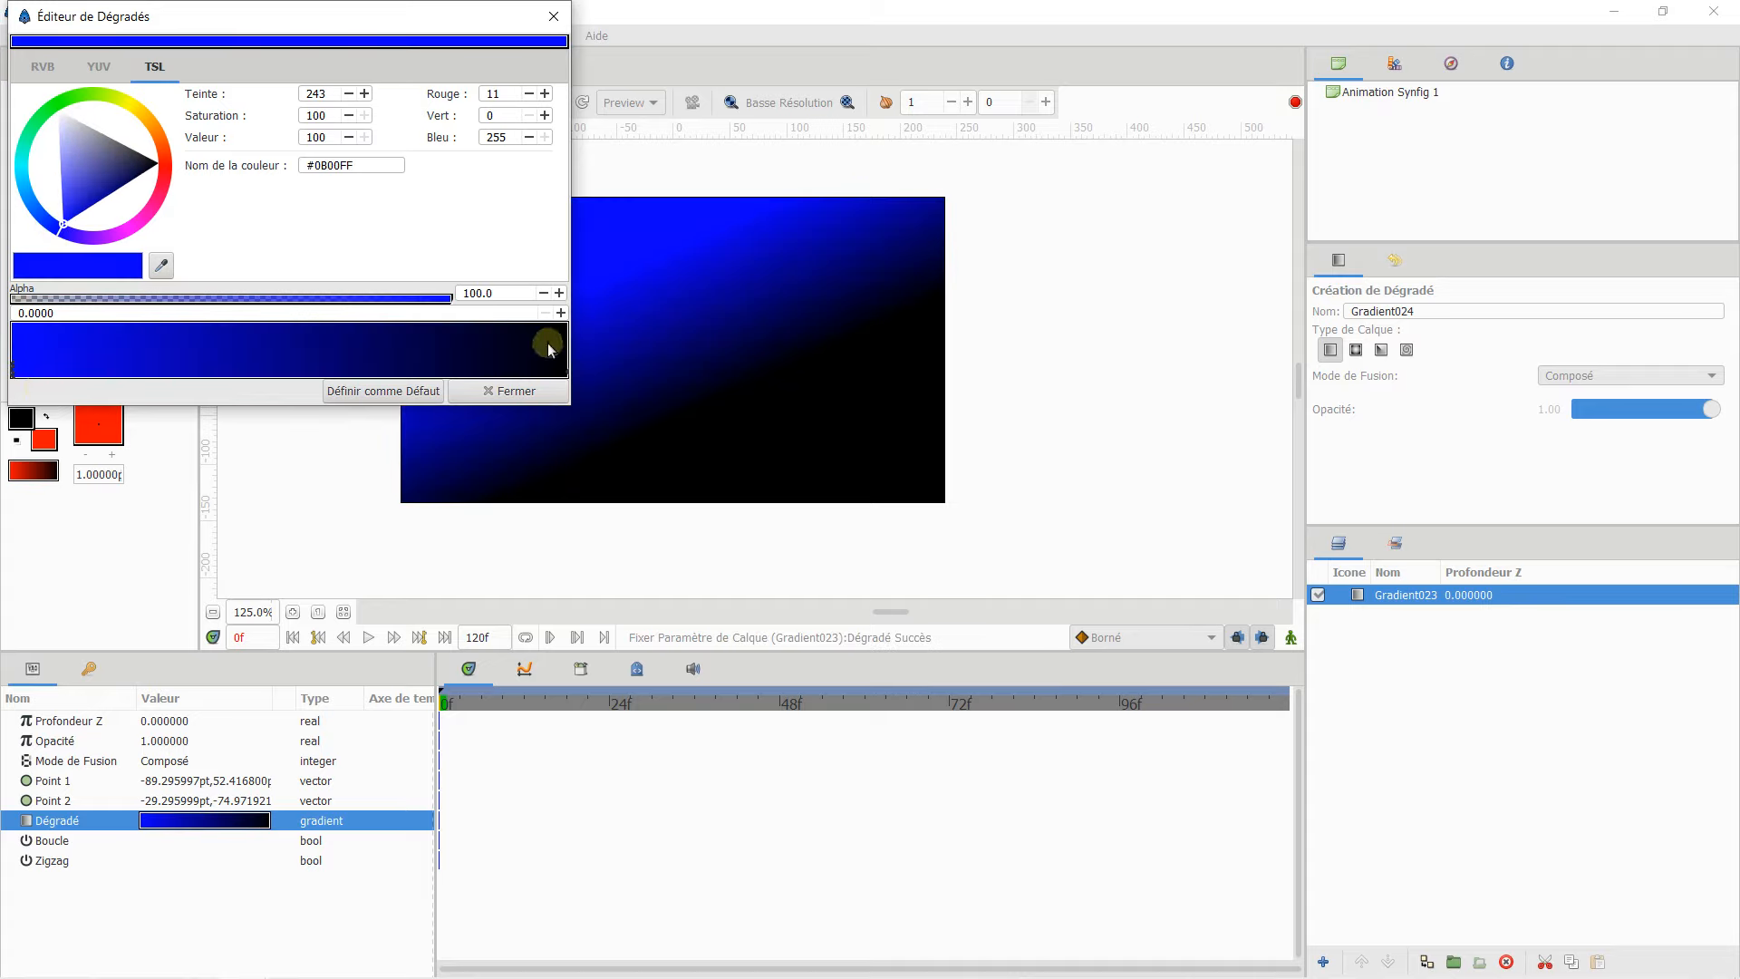
left_click(564, 372)
left_click_drag(149, 186, 218, 164)
left_click(486, 351)
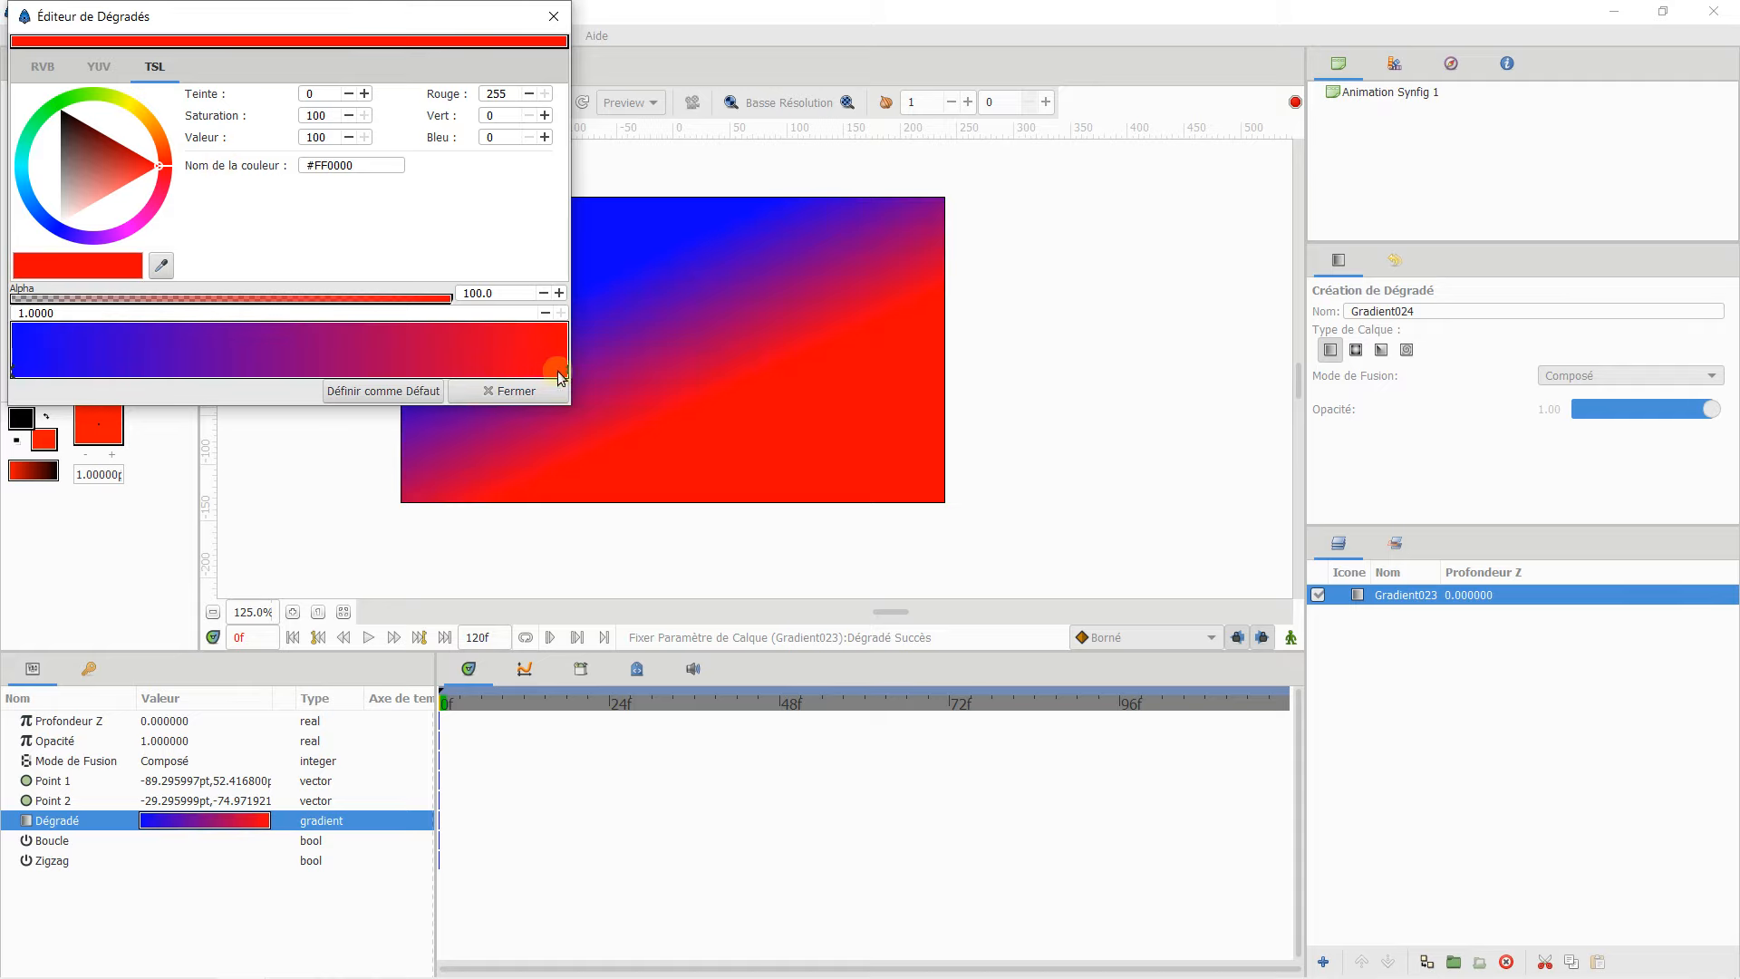
Step: Shift the blue and red colour stops inward and add a green #00FF09 stop between them at about 0.27
left_click_drag(570, 373, 406, 376)
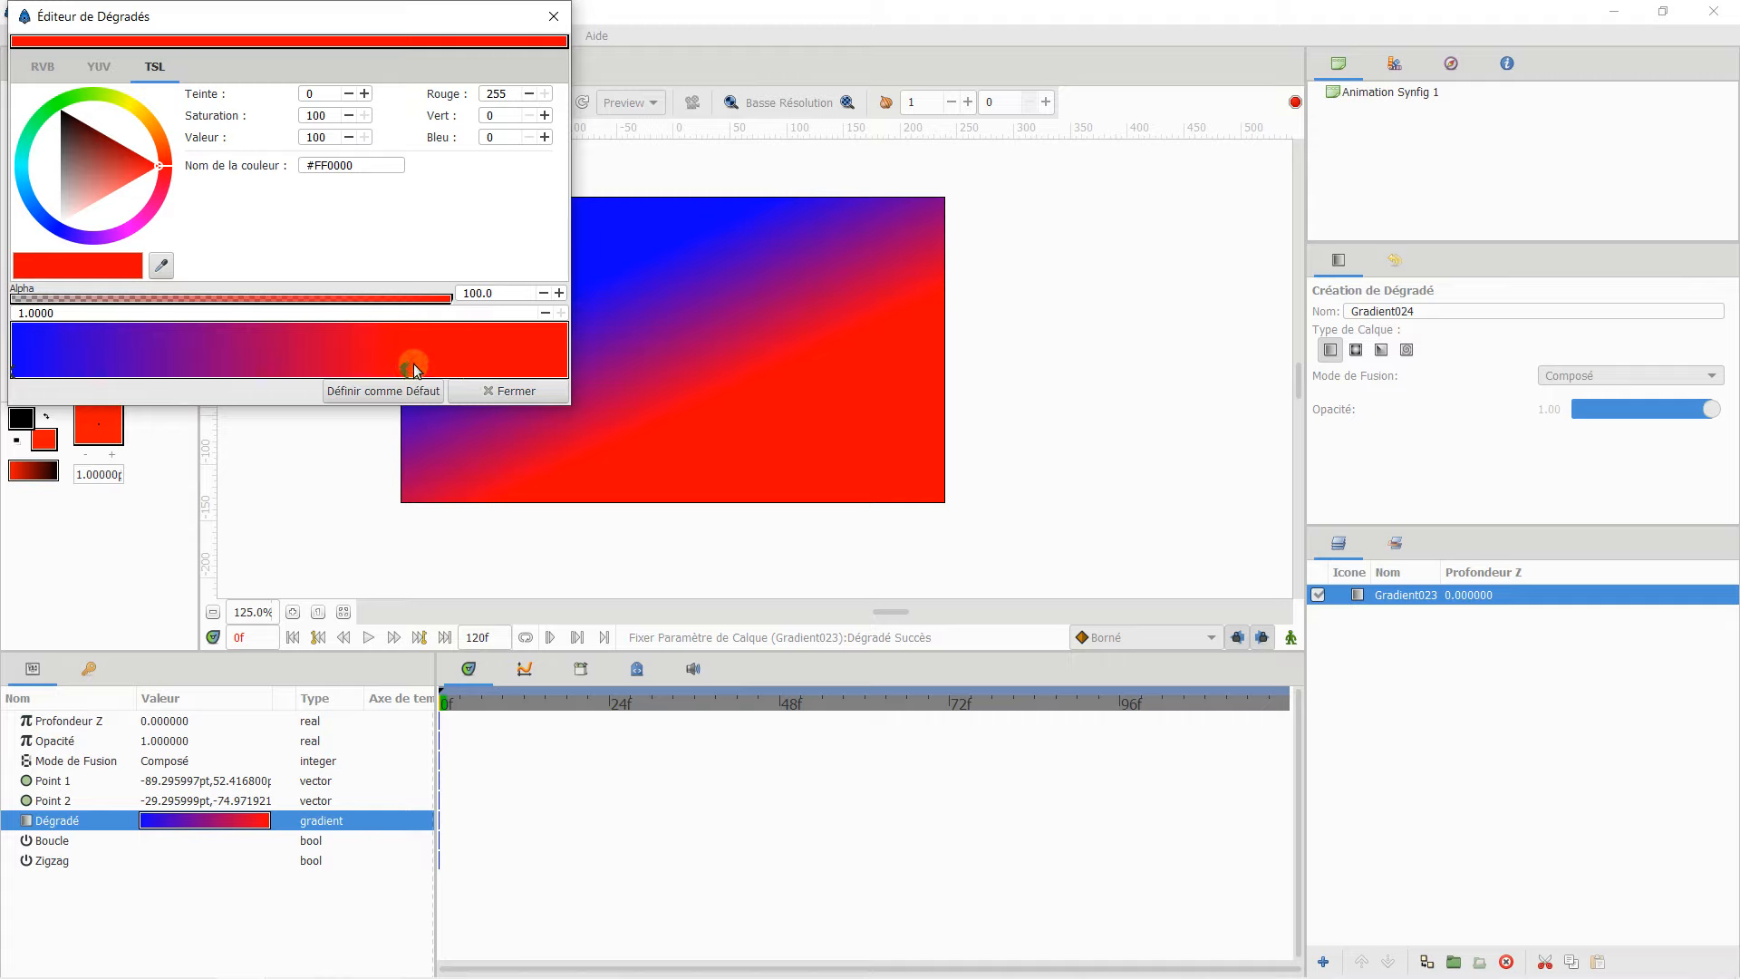
left_click_drag(20, 374, 70, 371)
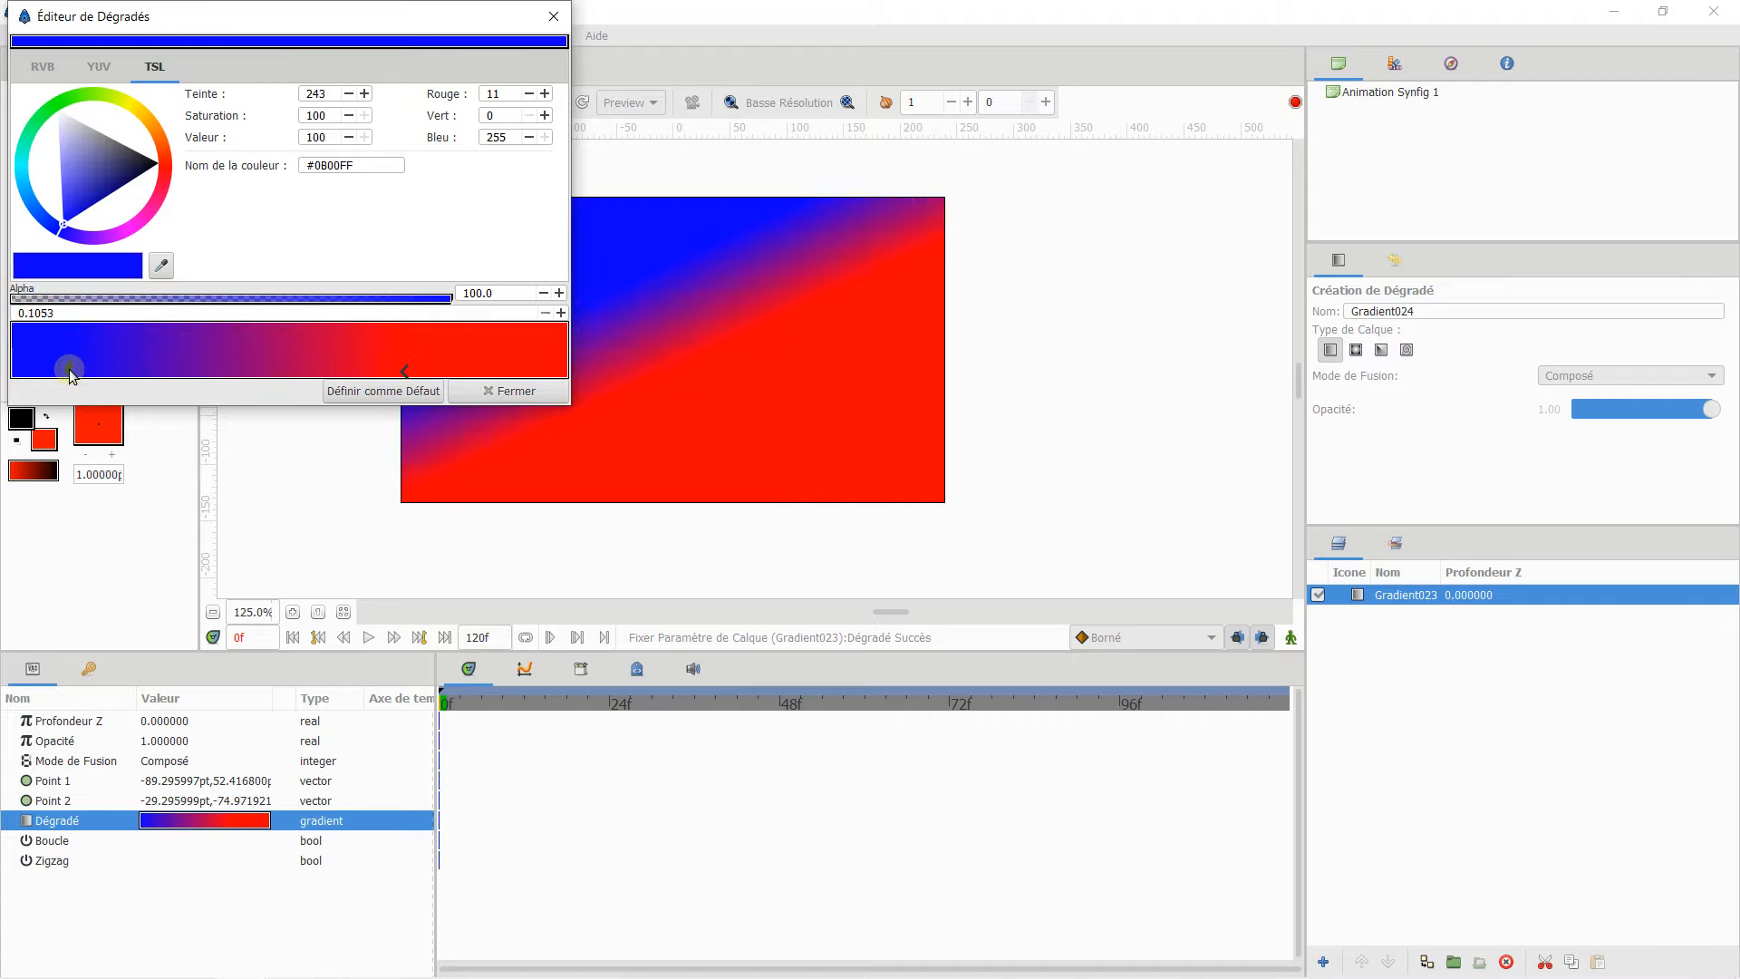
right_click(70, 371)
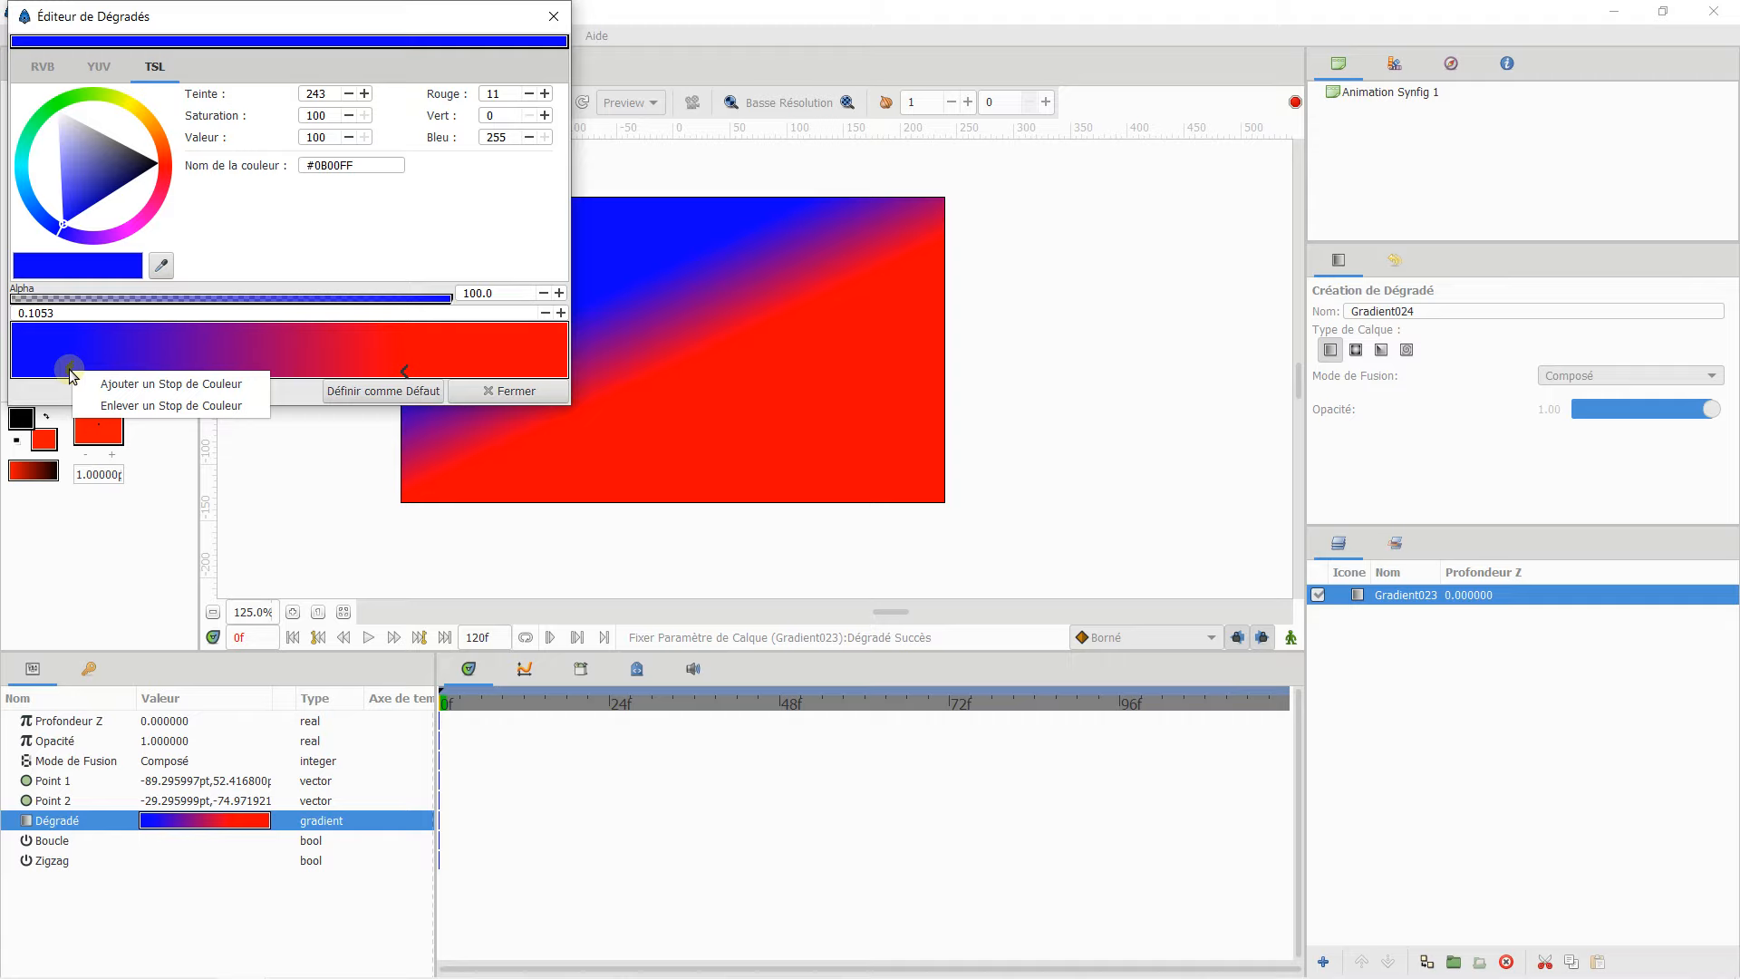
left_click(136, 384)
left_click_drag(107, 369, 162, 370)
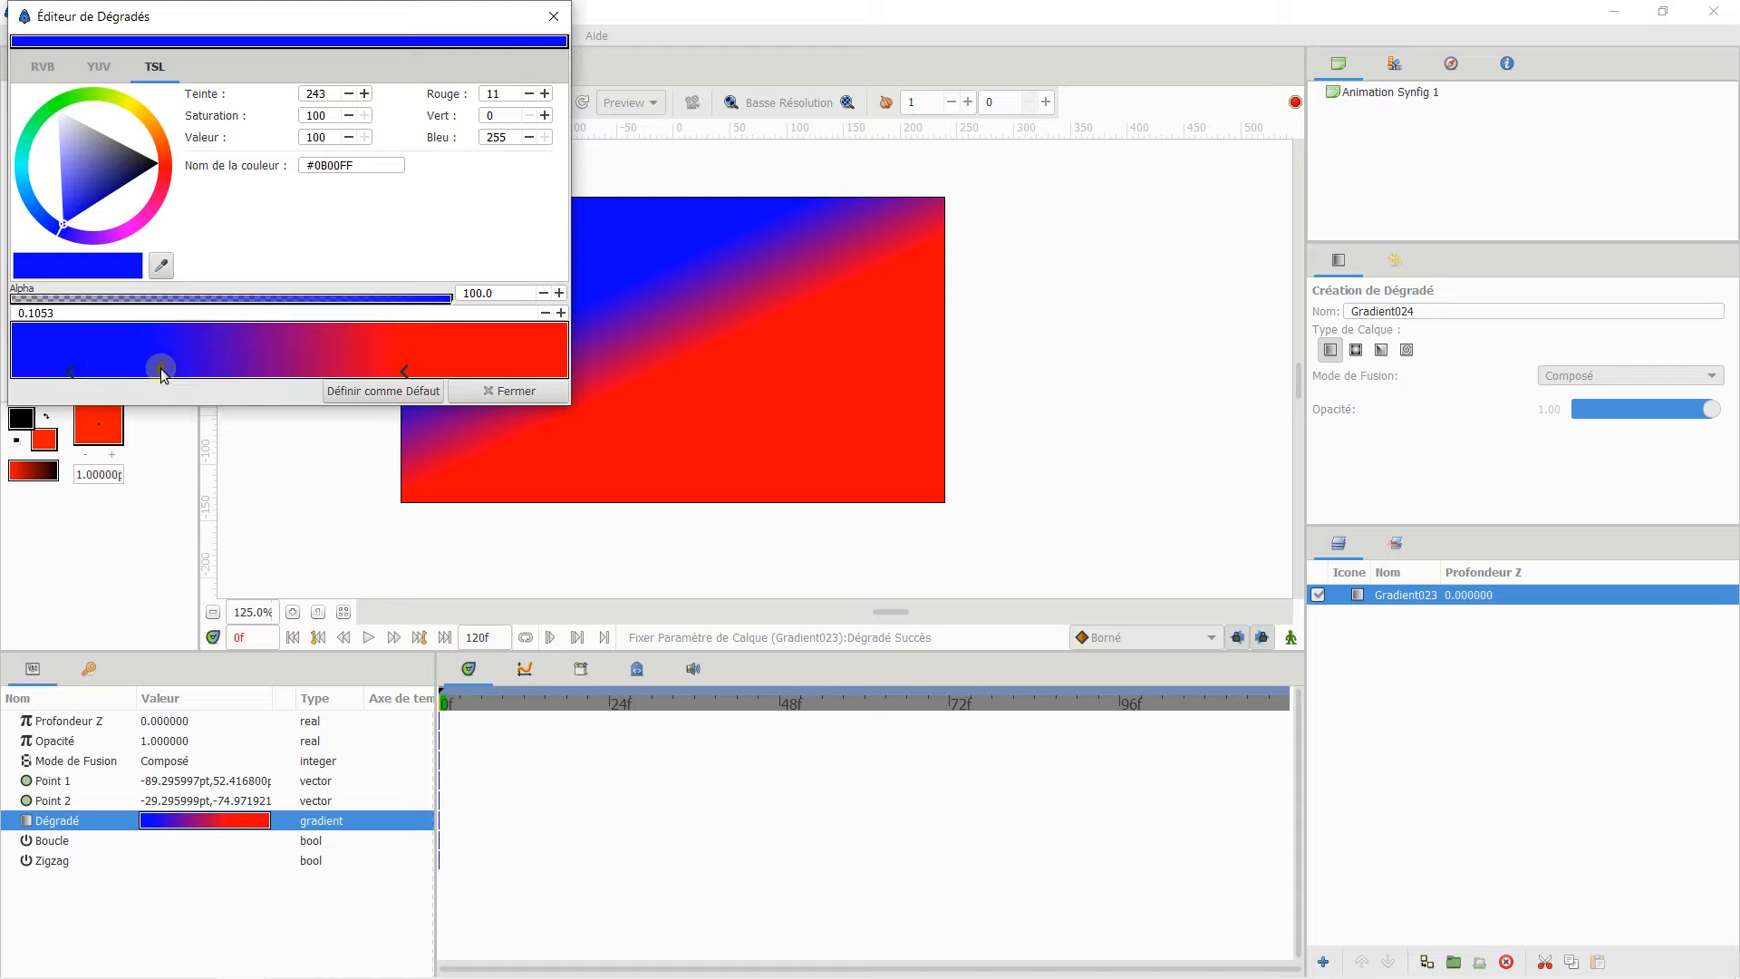
left_click(58, 110)
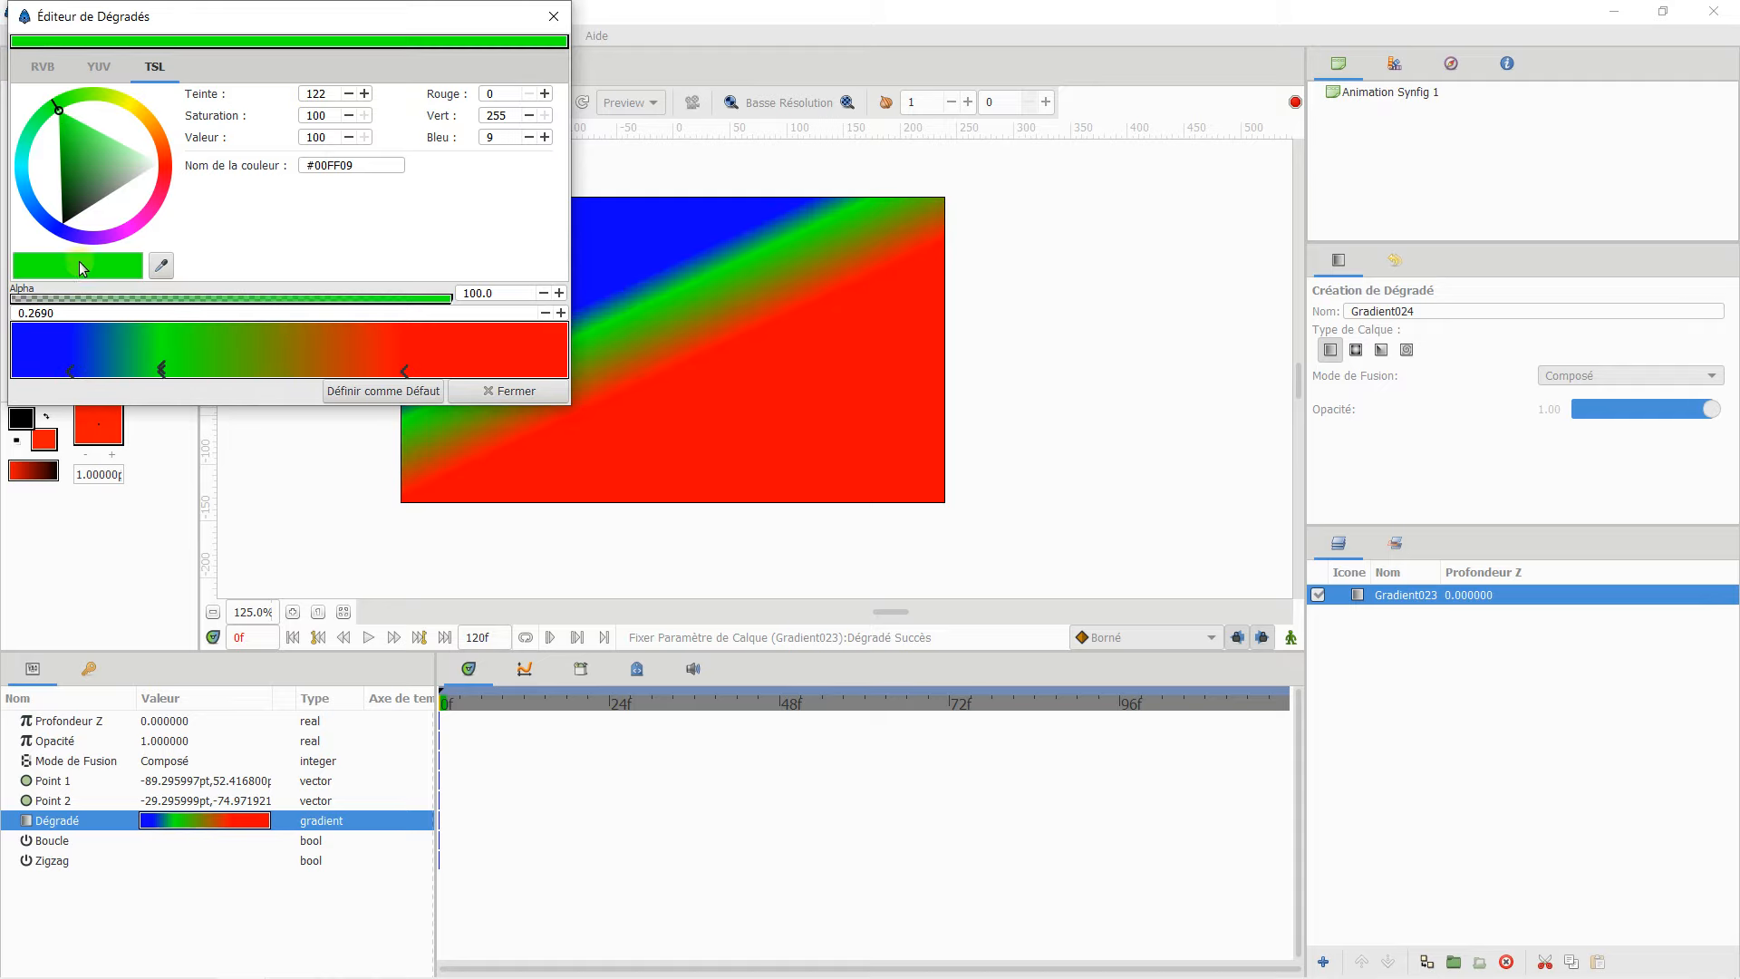
Step: Remove the green colour stop, return the blue and red stops to the gradient's two ends, and close the gradient editor
right_click(162, 367)
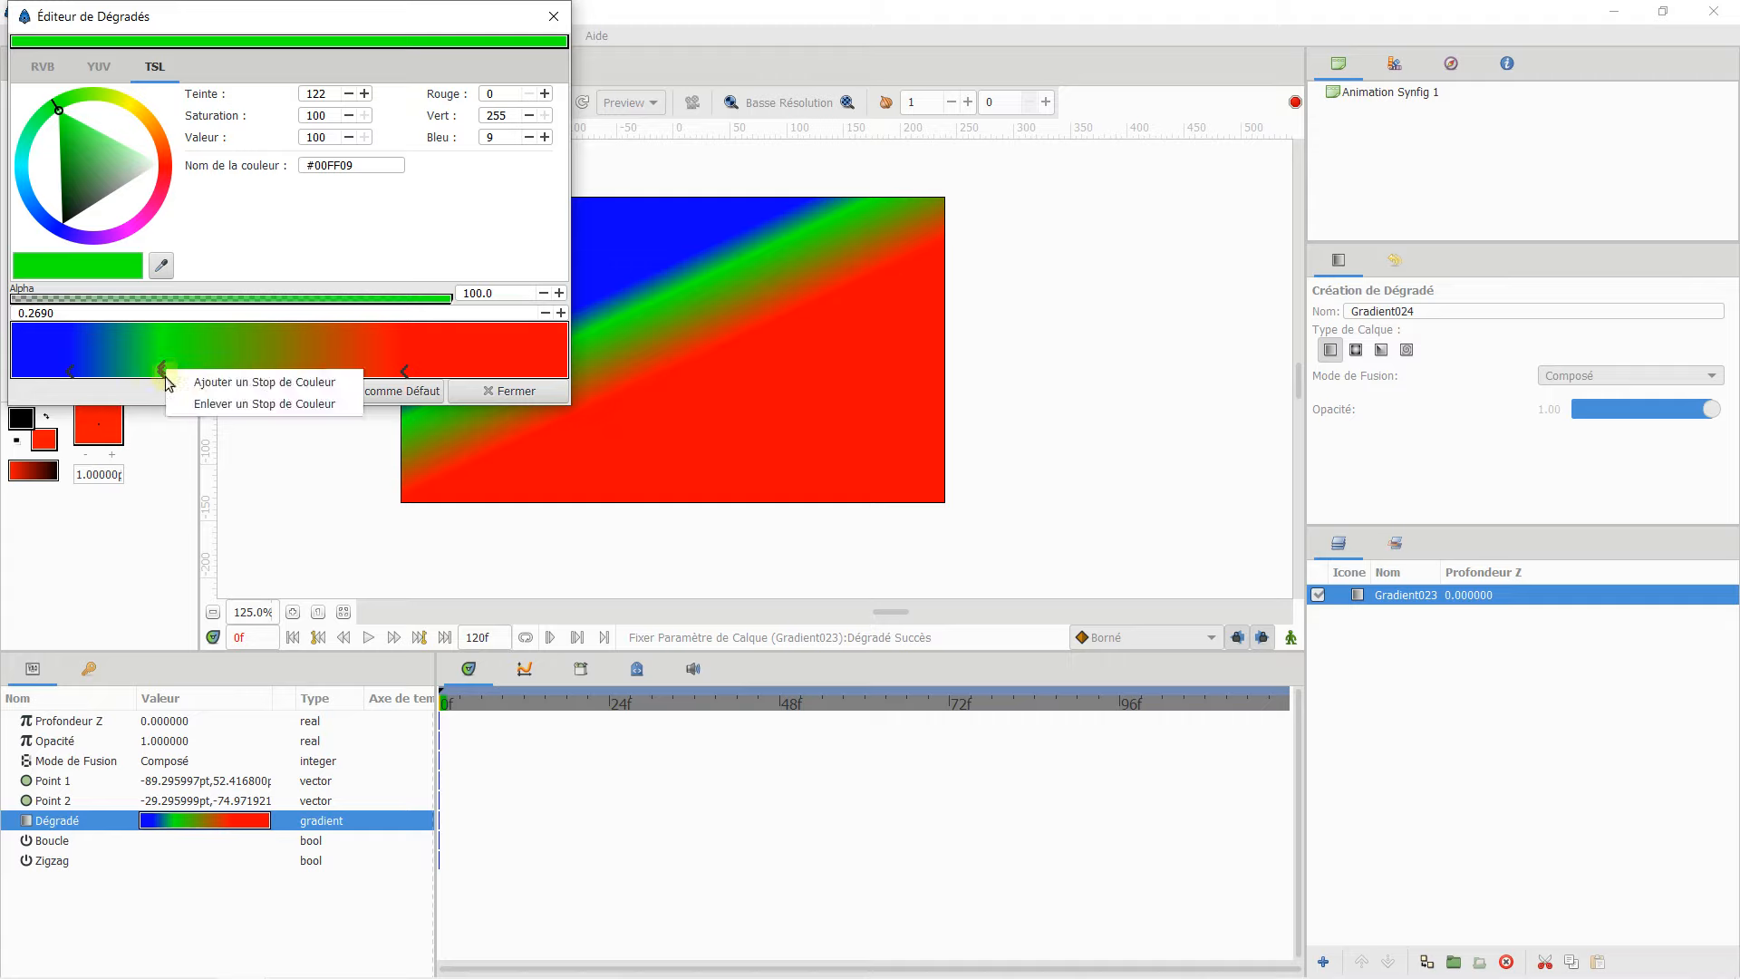
left_click(178, 405)
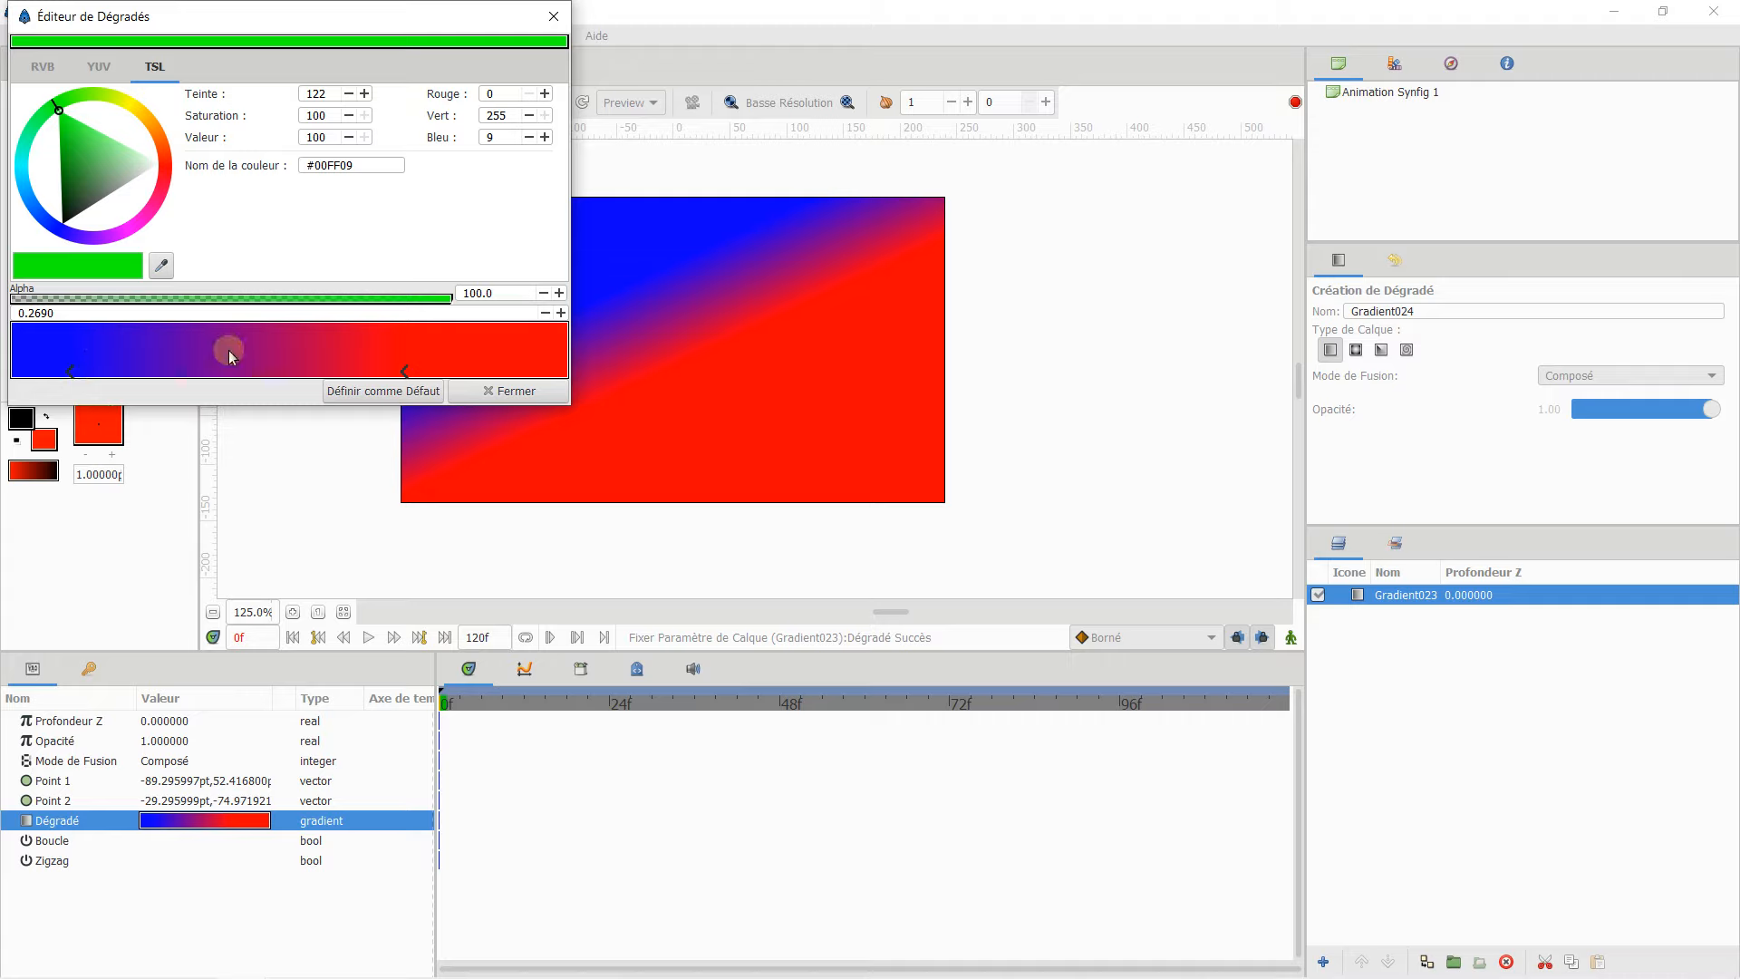
left_click_drag(69, 370, 119, 371)
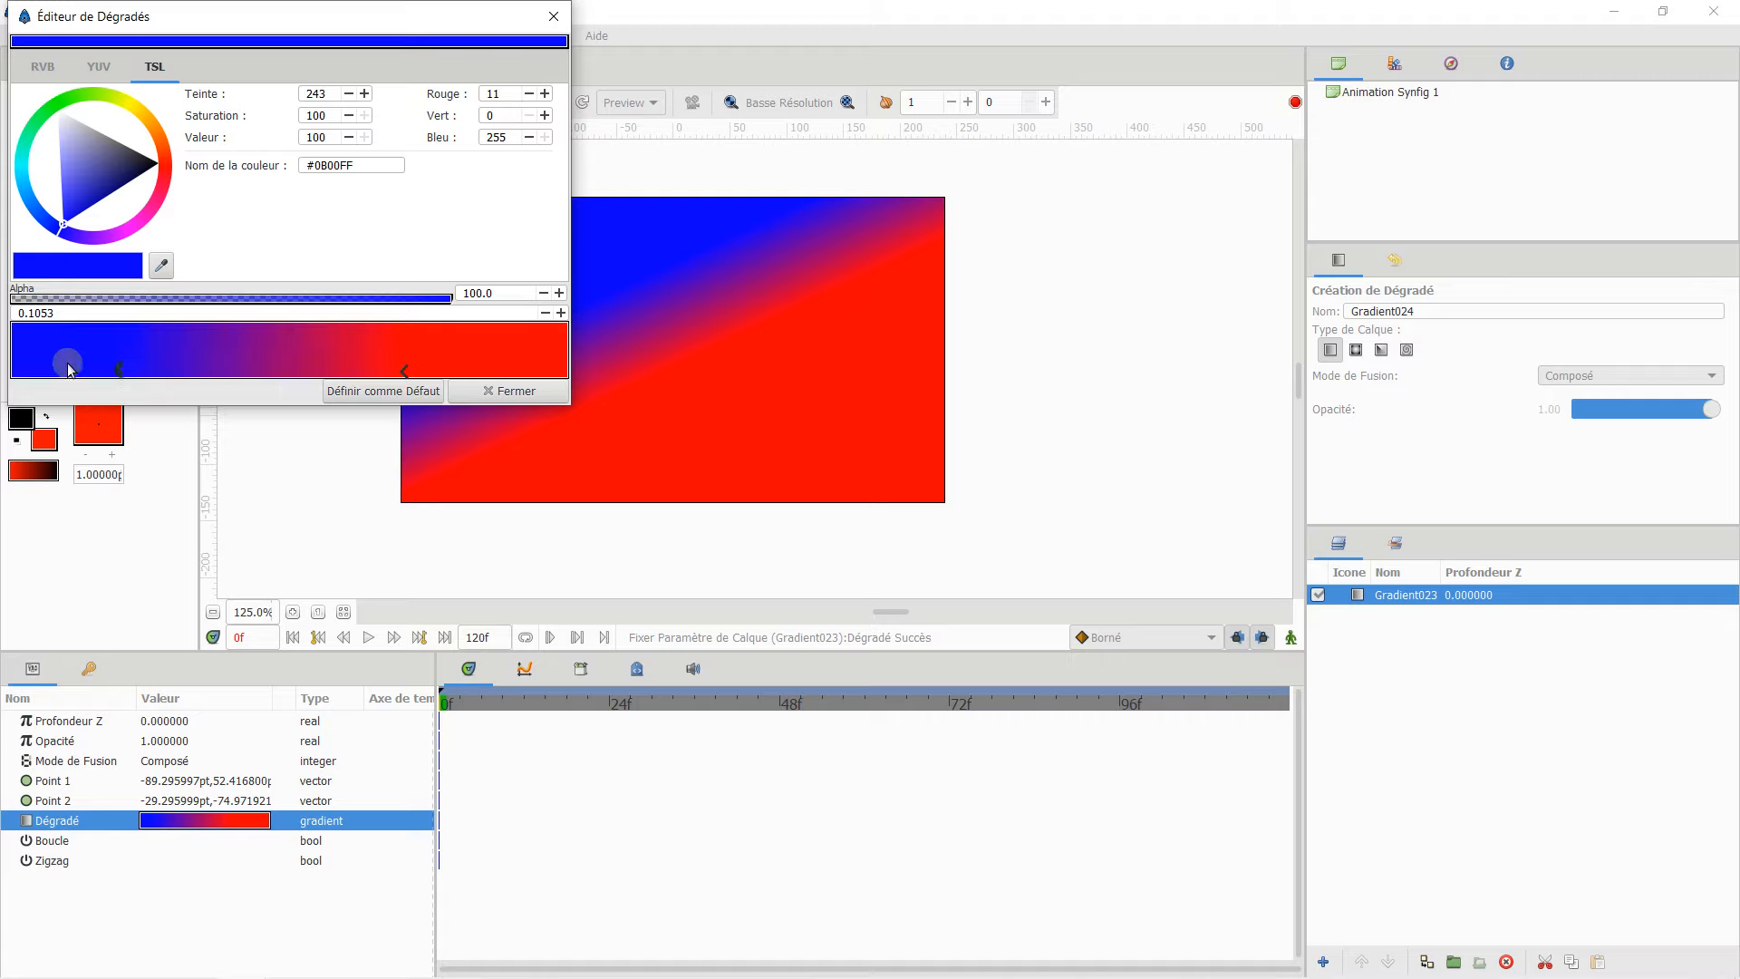
left_click_drag(118, 372, 13, 372)
left_click_drag(404, 371, 574, 369)
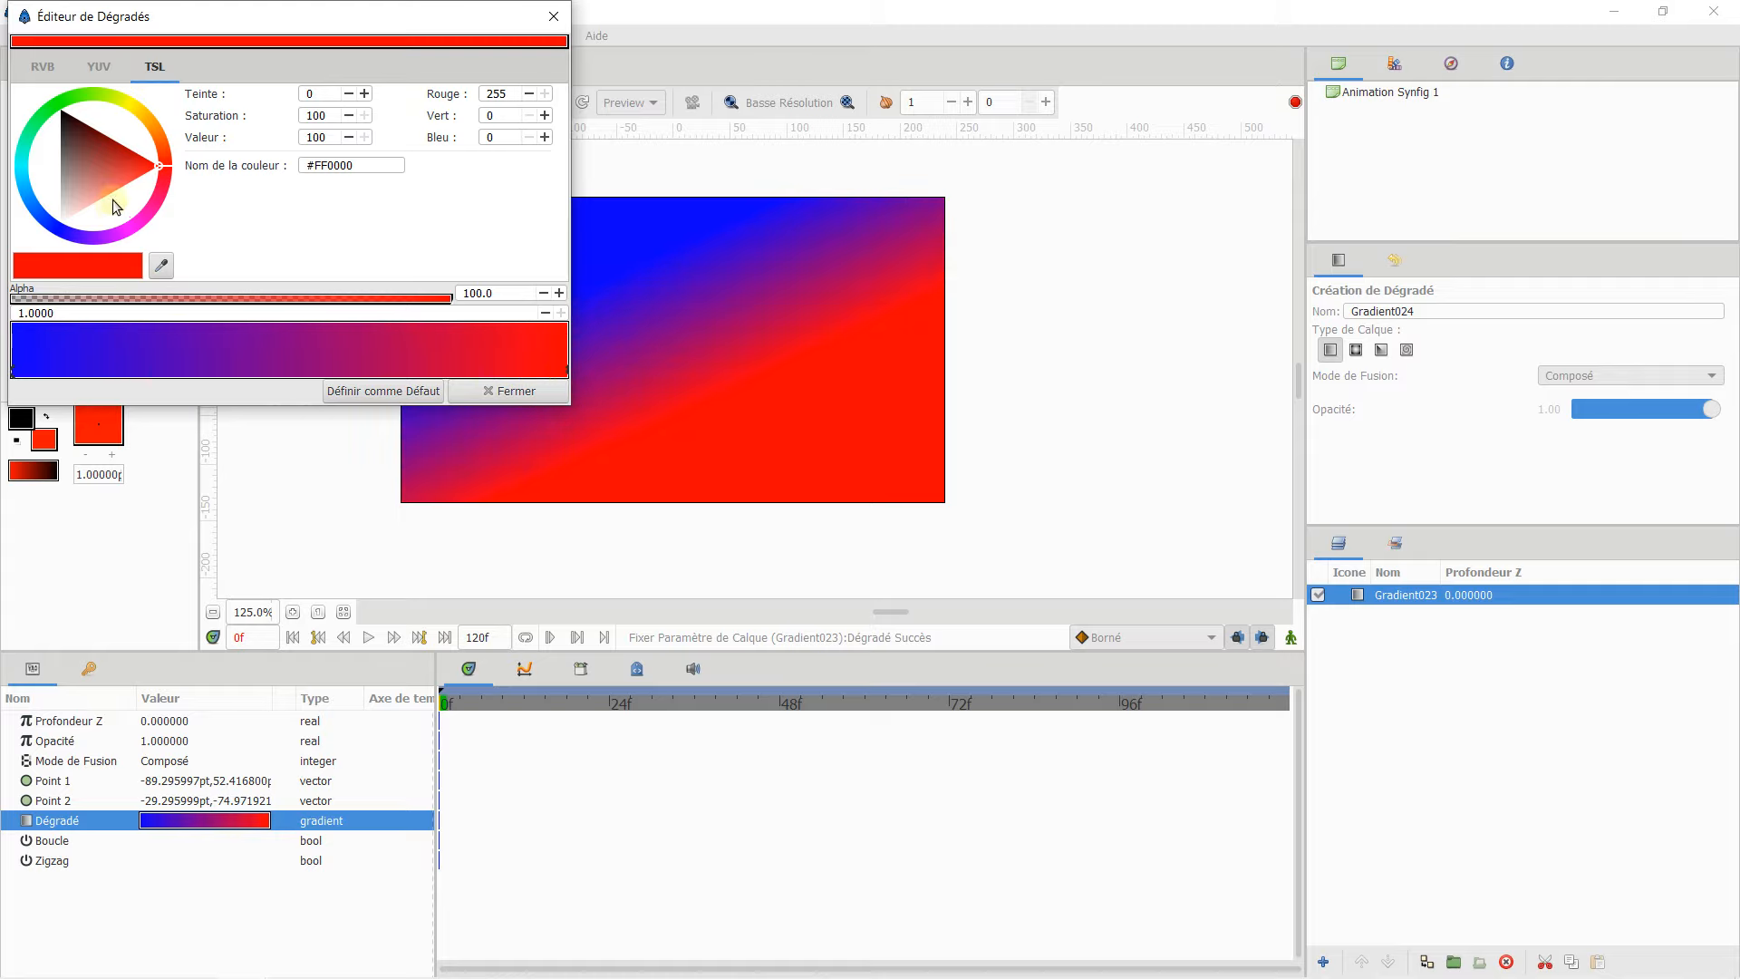
left_click(482, 392)
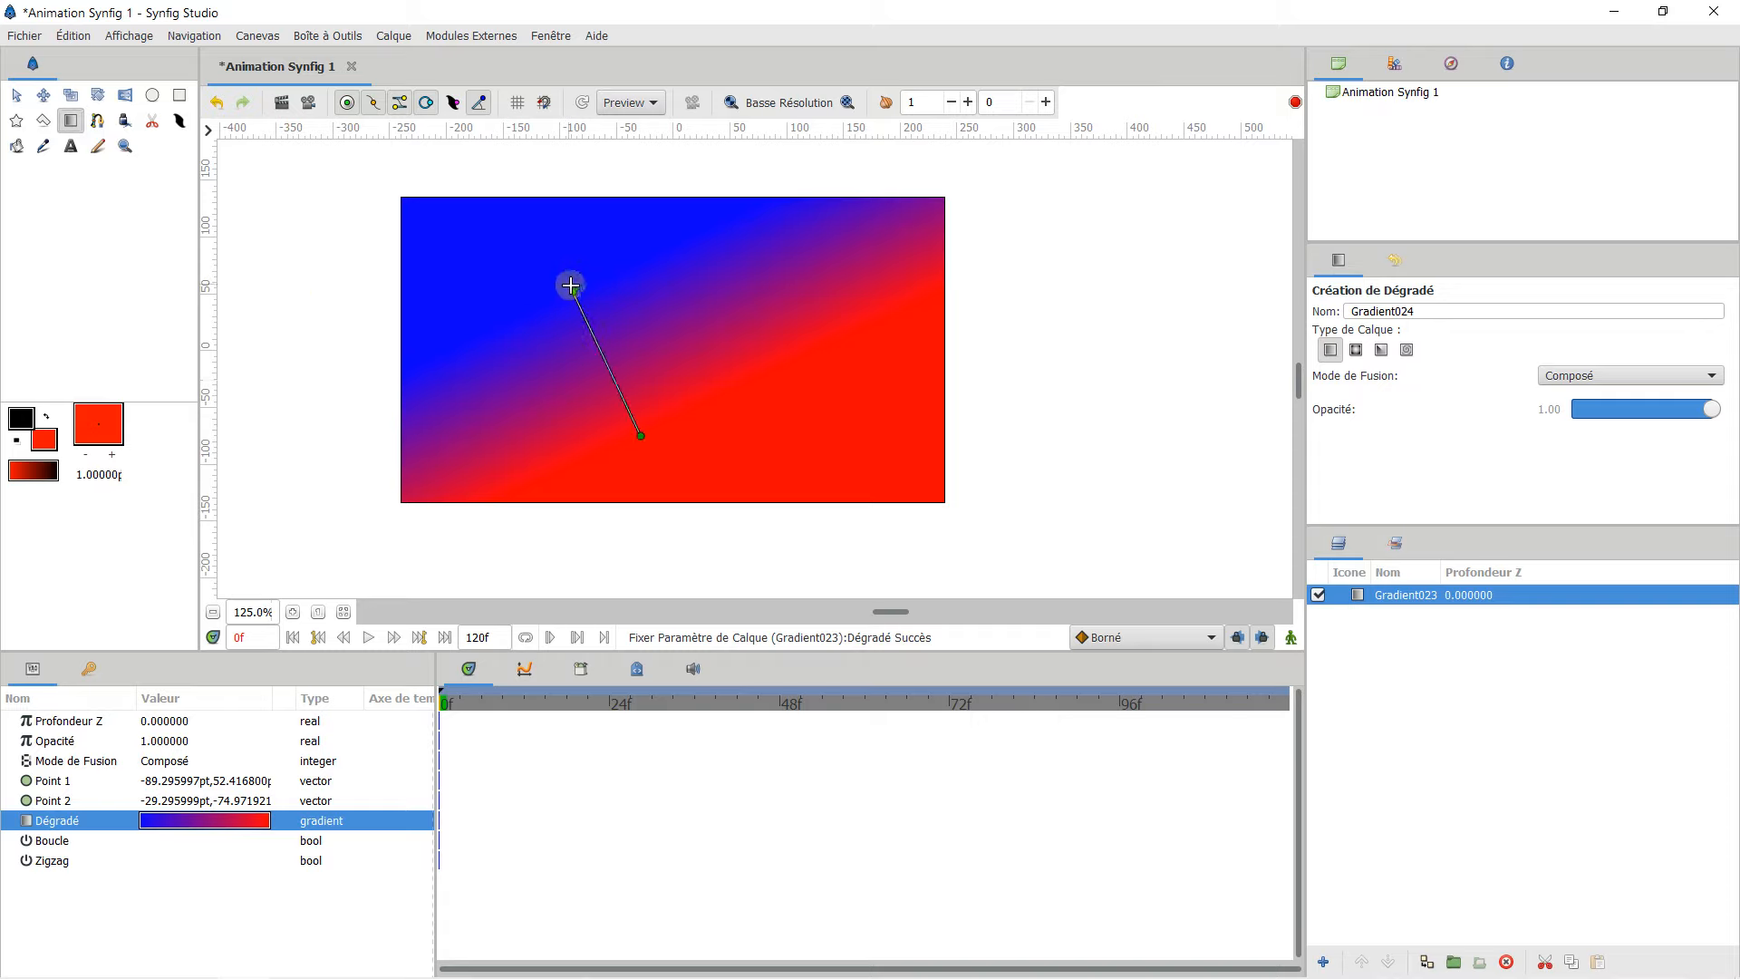
left_click_drag(574, 289, 635, 262)
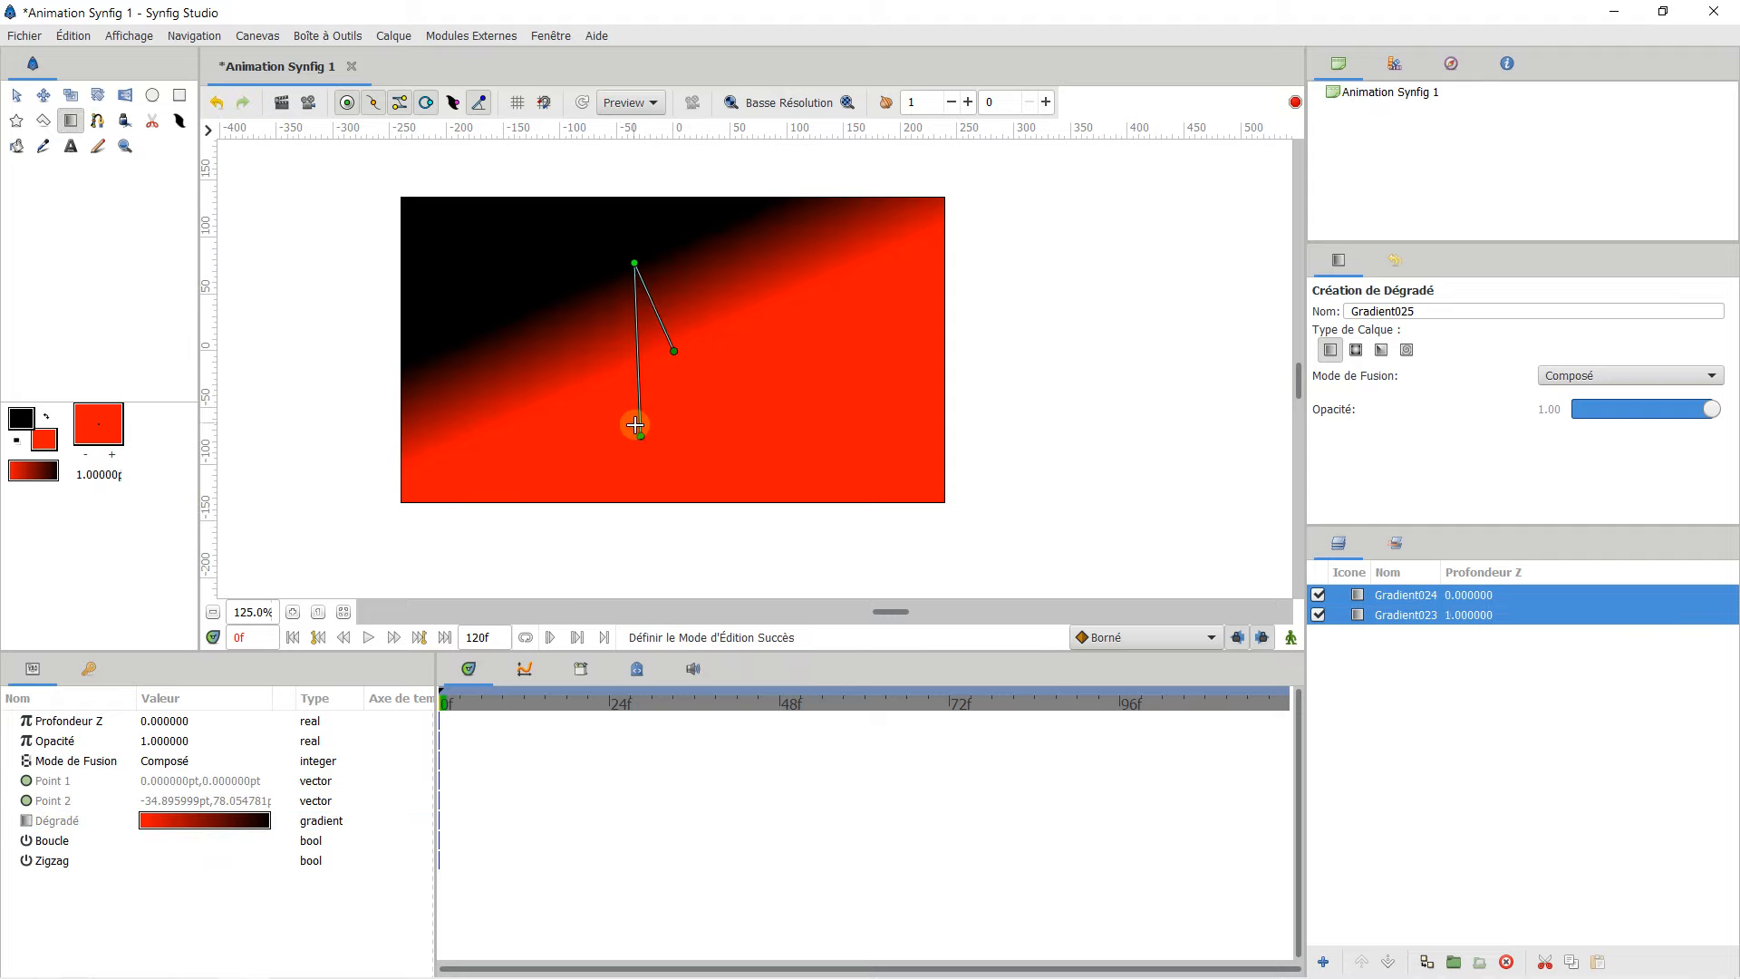
left_click(71, 36)
left_click(82, 55)
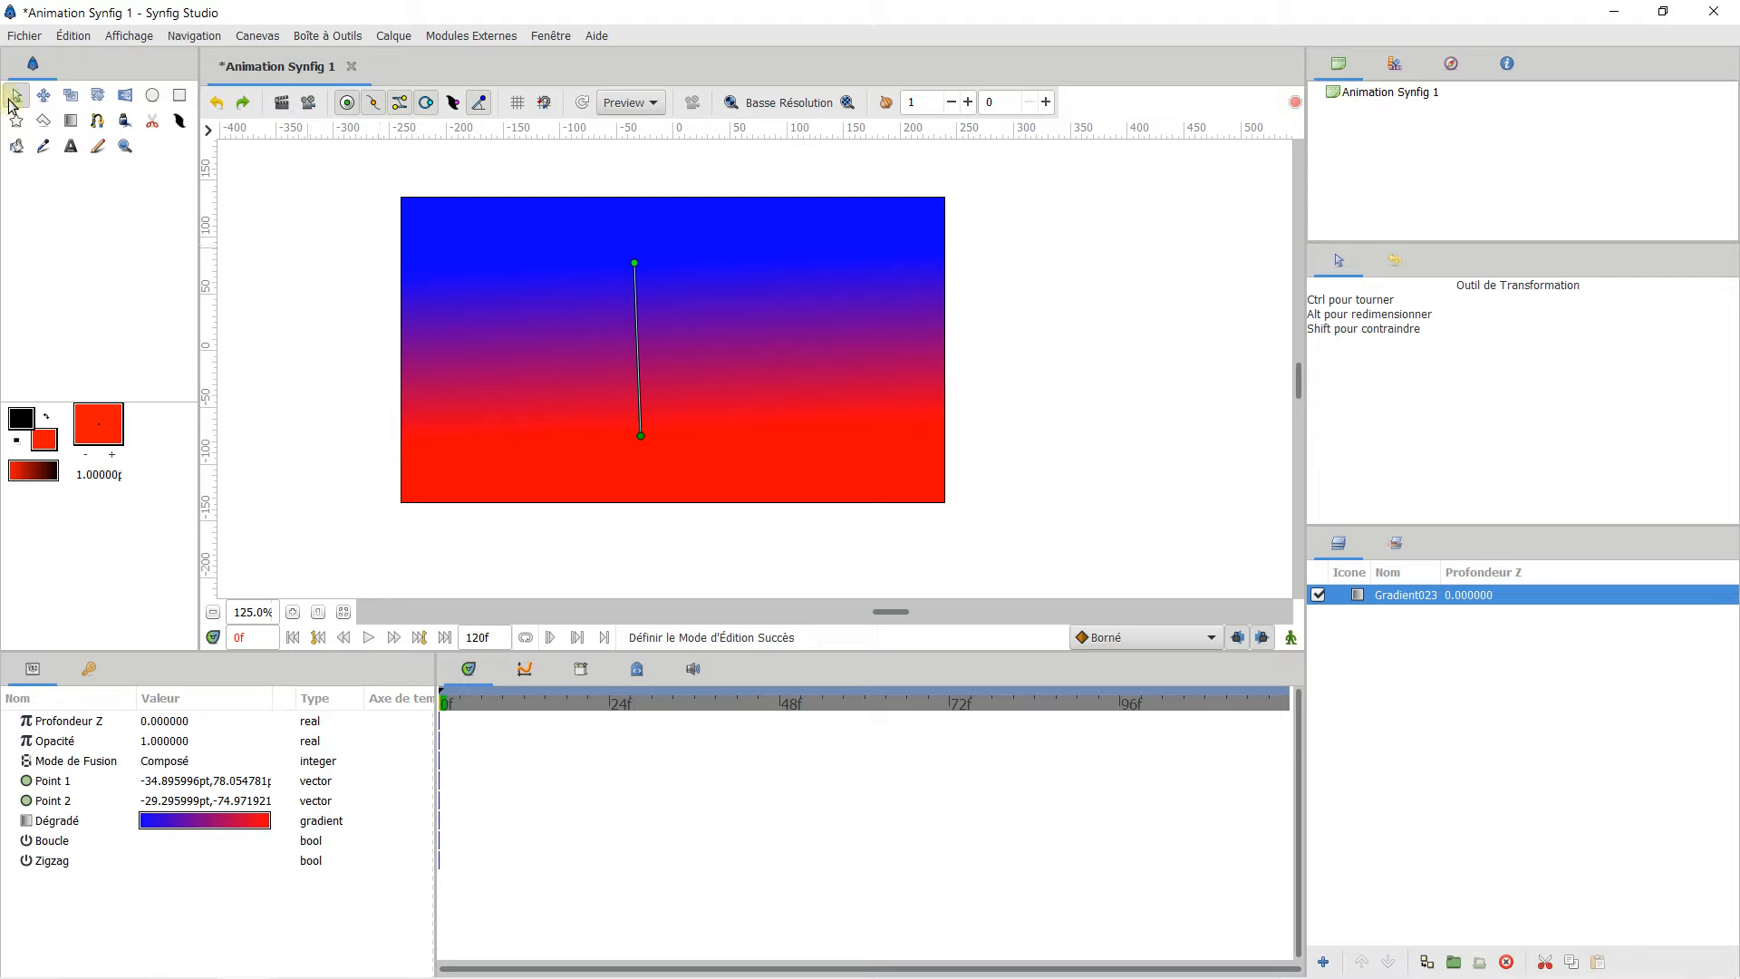
Step: Reorient the gradient horizontally by moving its start point to about (-111, 21) pt and its end point to about (126, 24) pt
left_click_drag(637, 264, 646, 240)
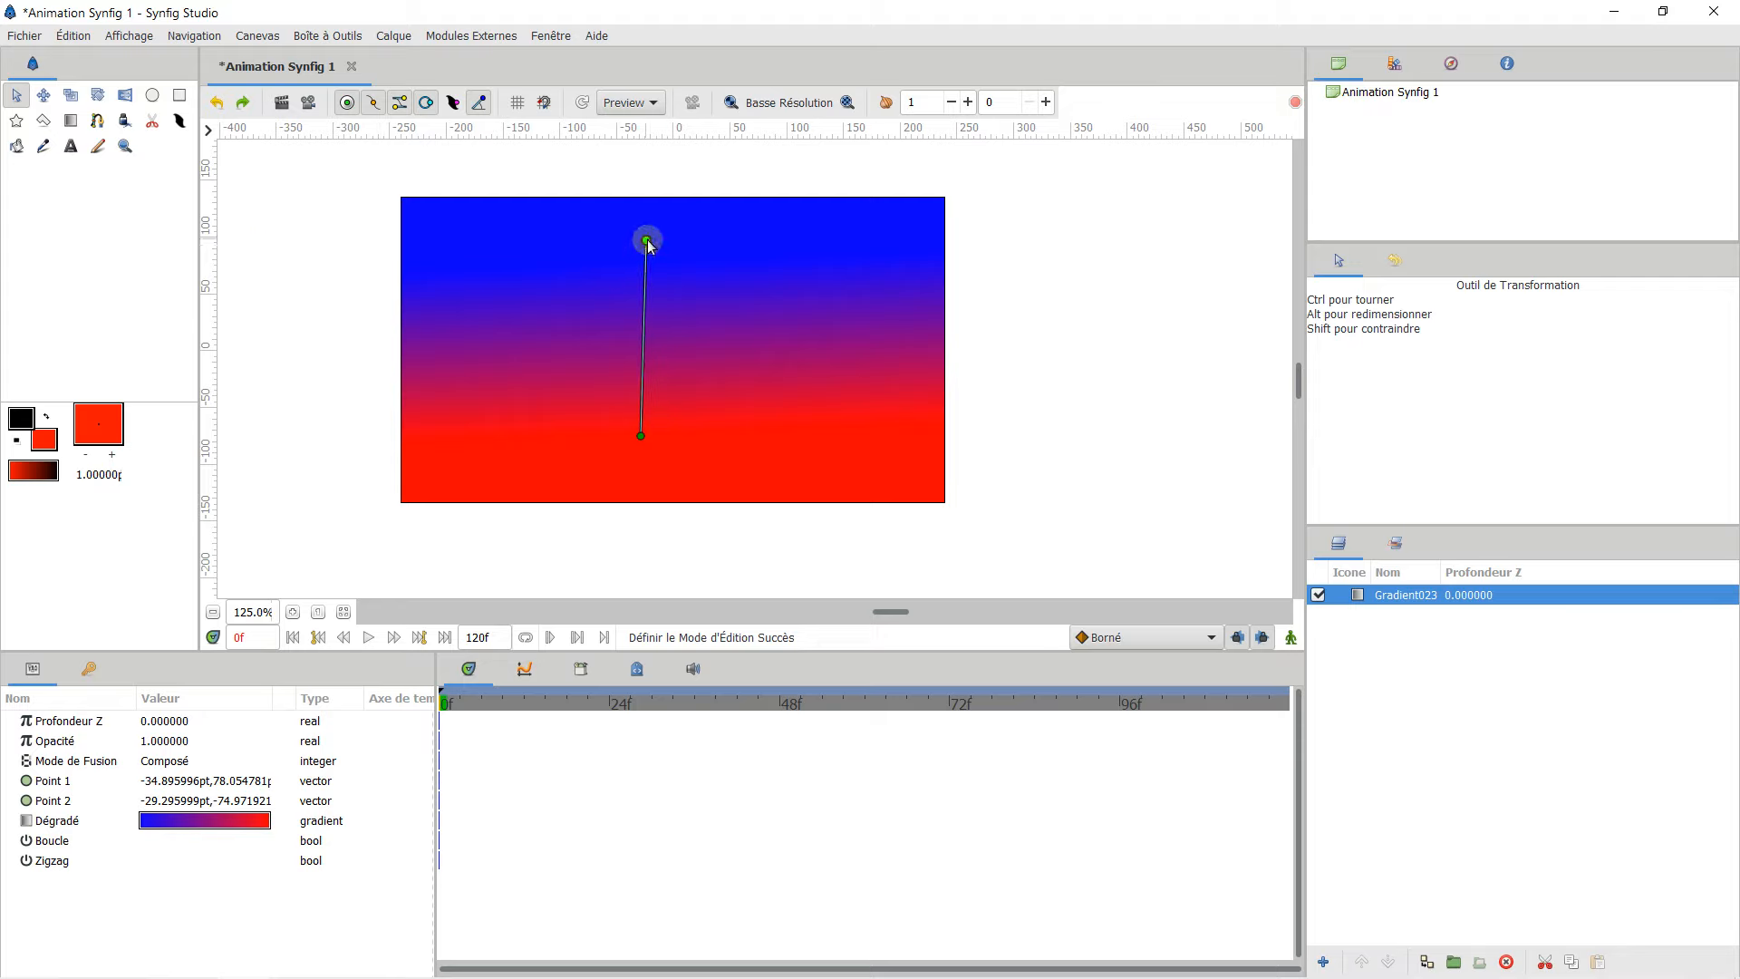
left_click_drag(650, 470, 818, 324)
left_click_drag(644, 242, 548, 327)
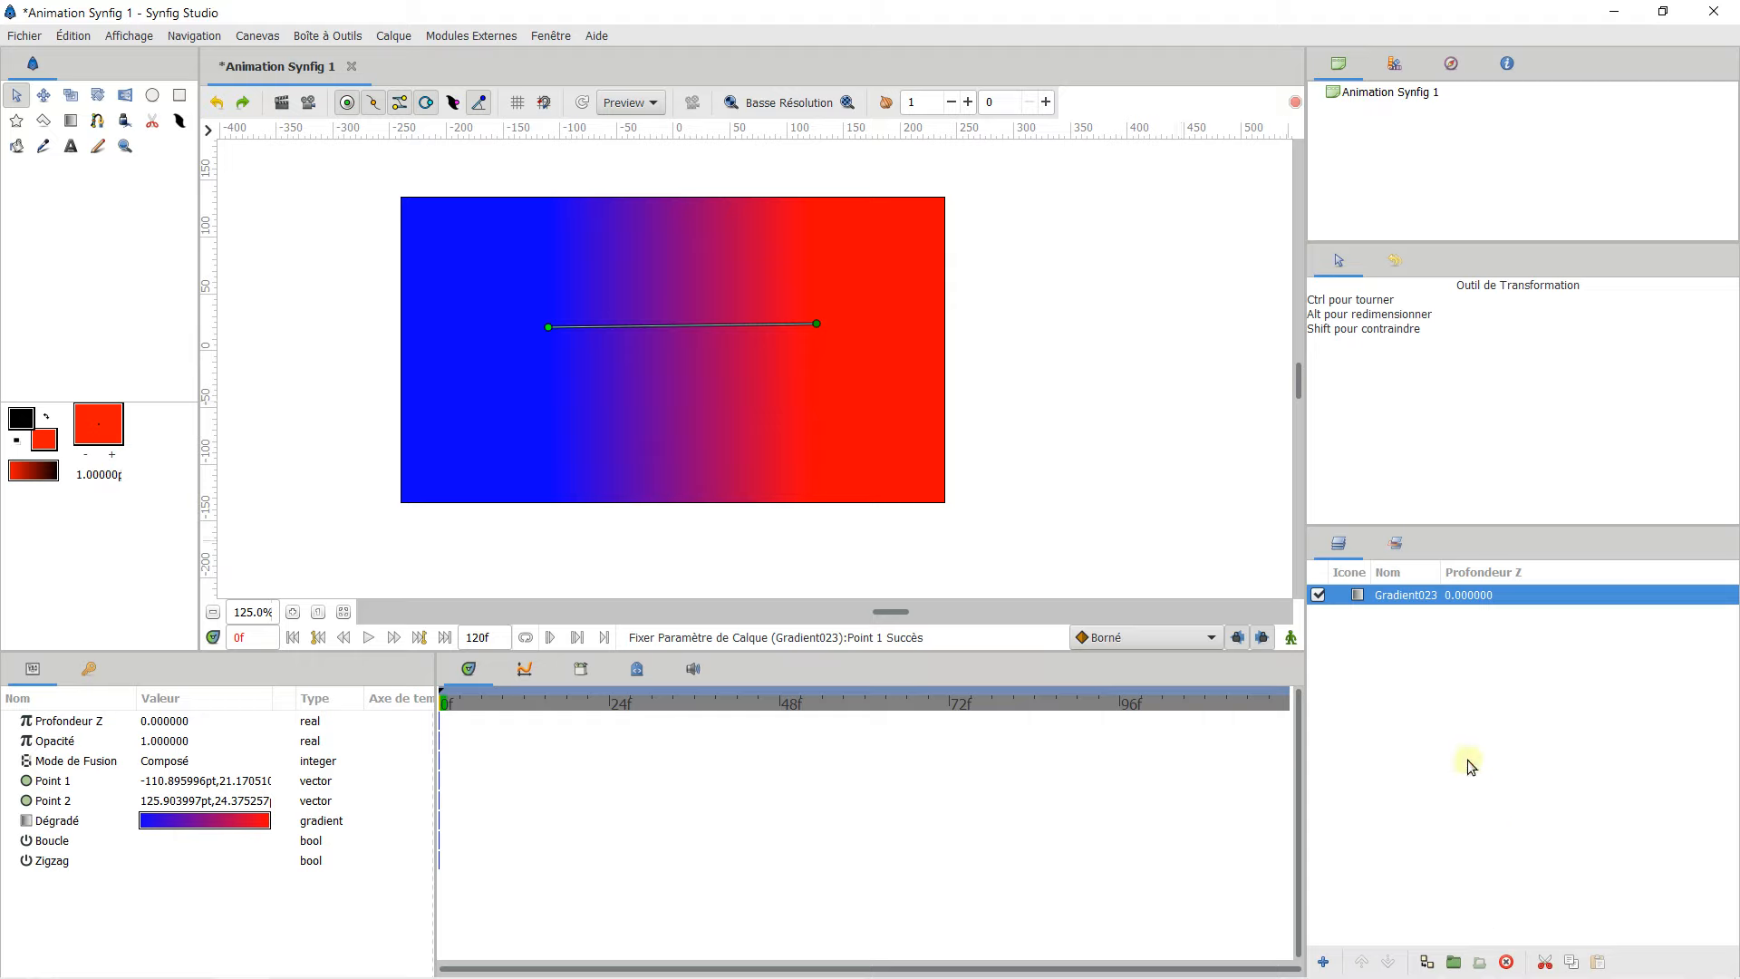
left_click(44, 95)
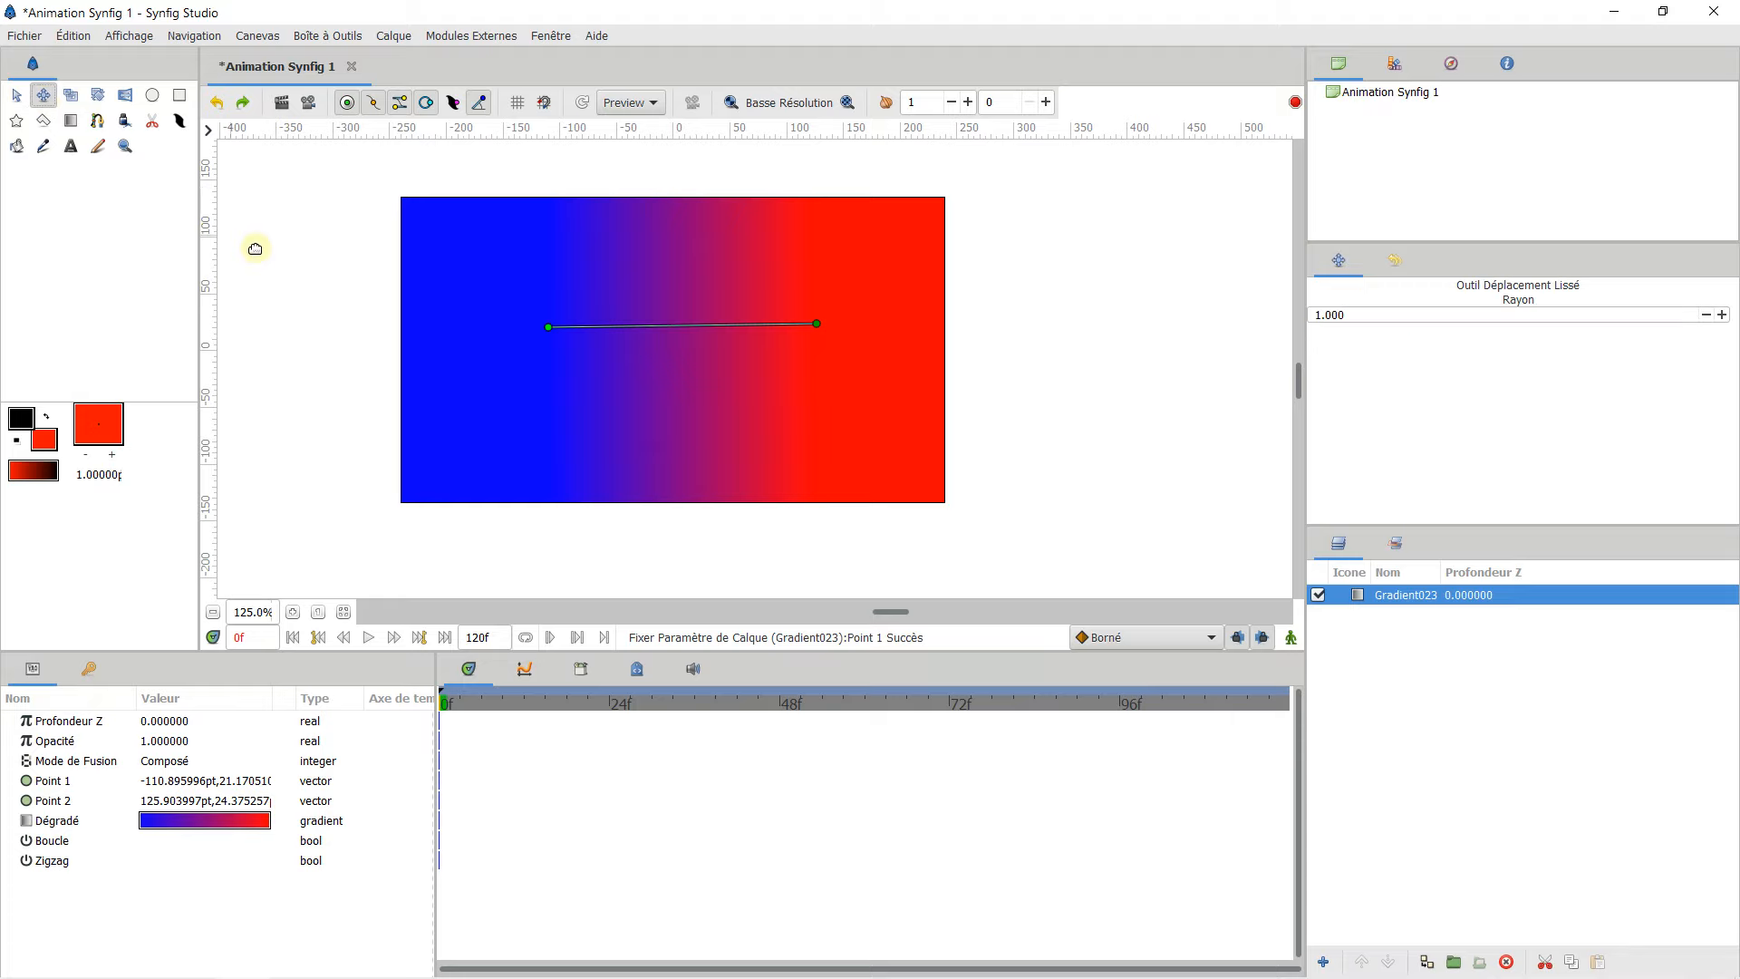
left_click(16, 95)
left_click(716, 343)
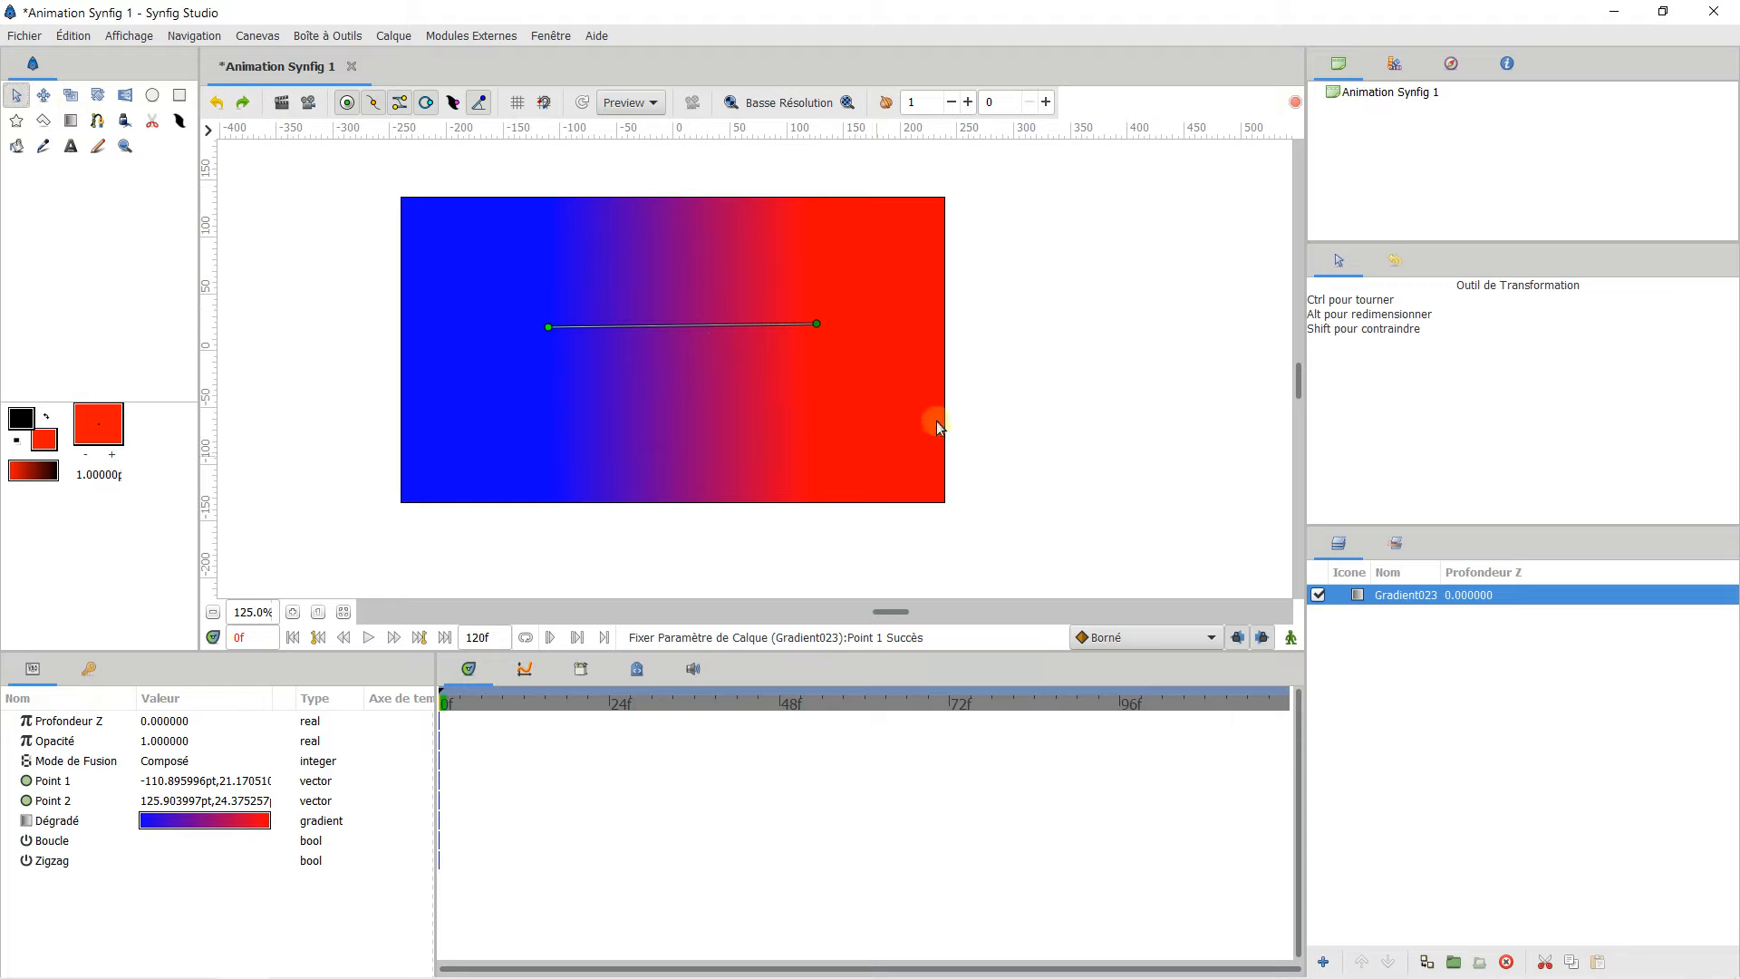
Step: Draw a red circle on the blue area of the gradient and move its origin to about (-148, 48) pt
left_click(152, 97)
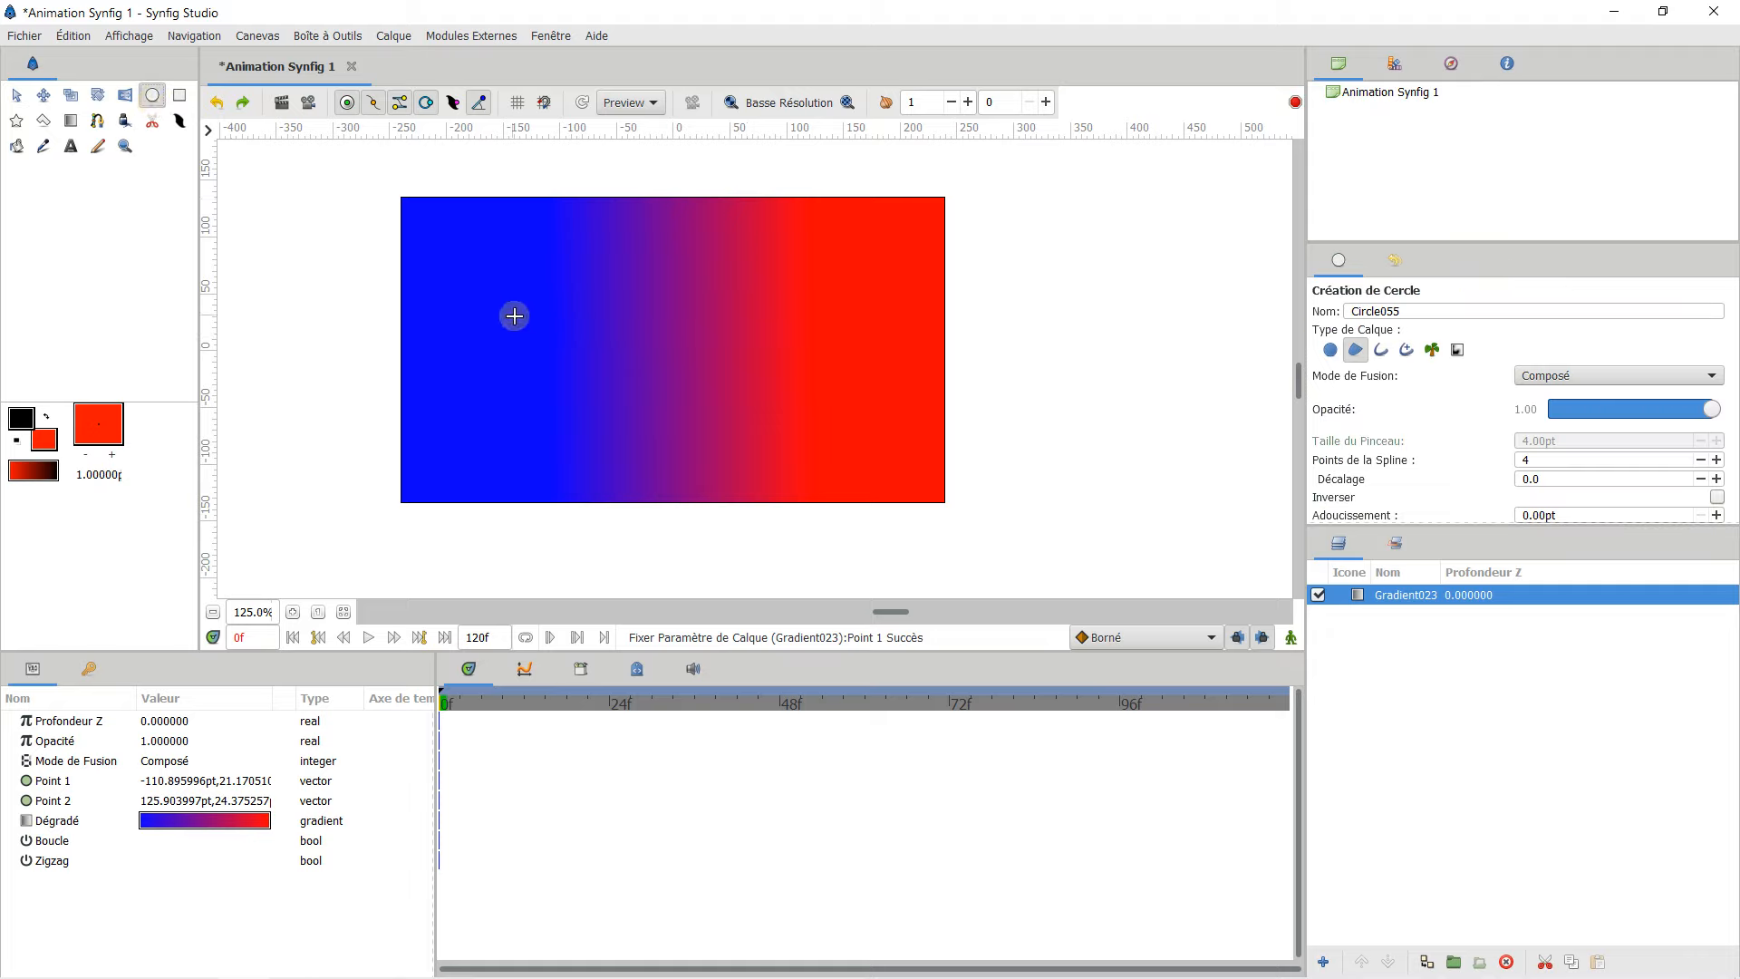
left_click_drag(553, 352, 518, 301)
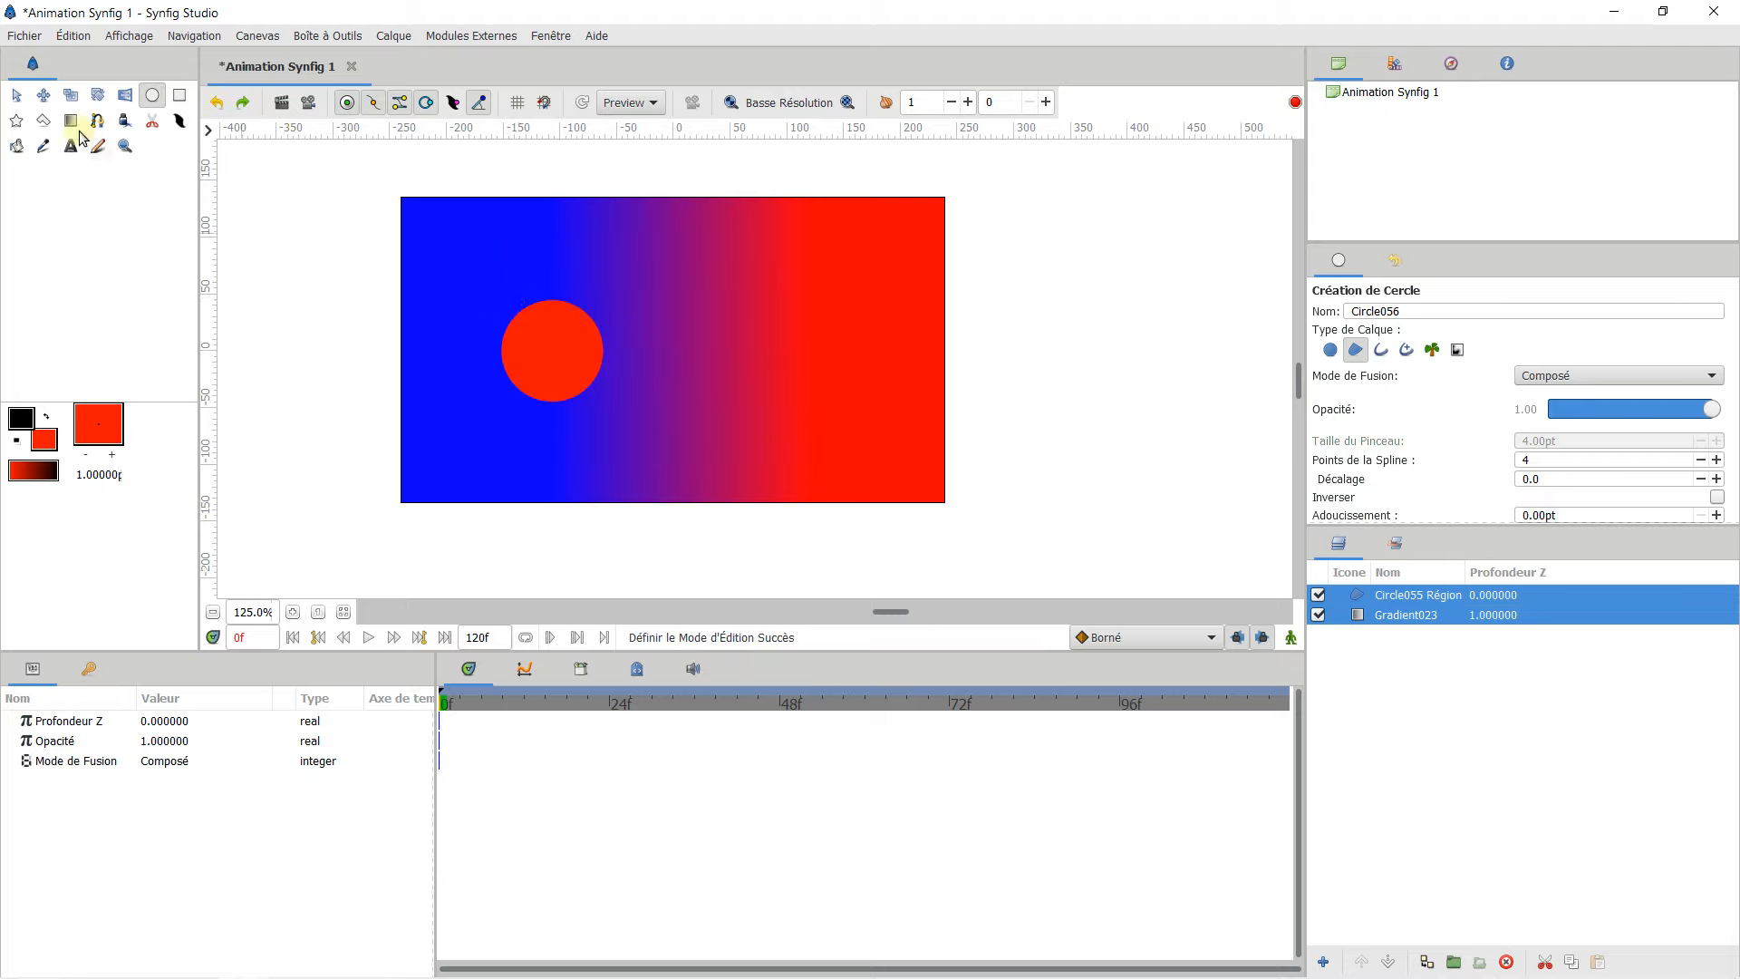
left_click(16, 95)
left_click_drag(555, 351, 508, 300)
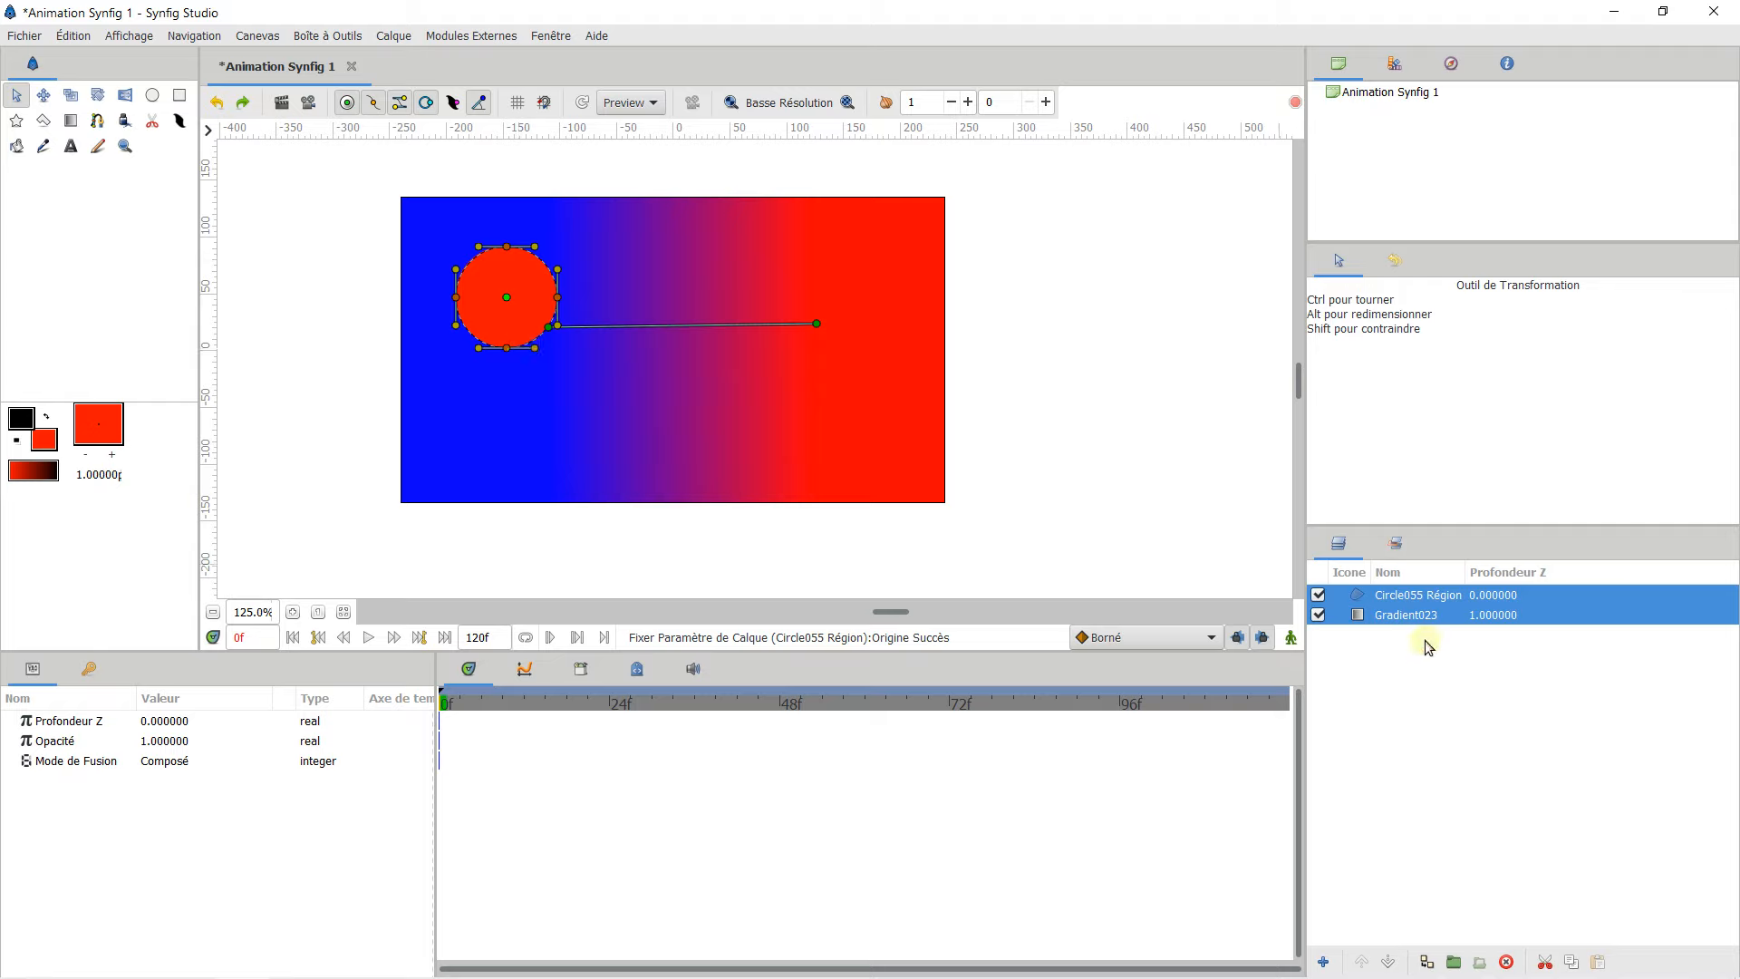
Step: Move the circle layer beneath the gradient layer in the layer stack
left_click(1364, 616)
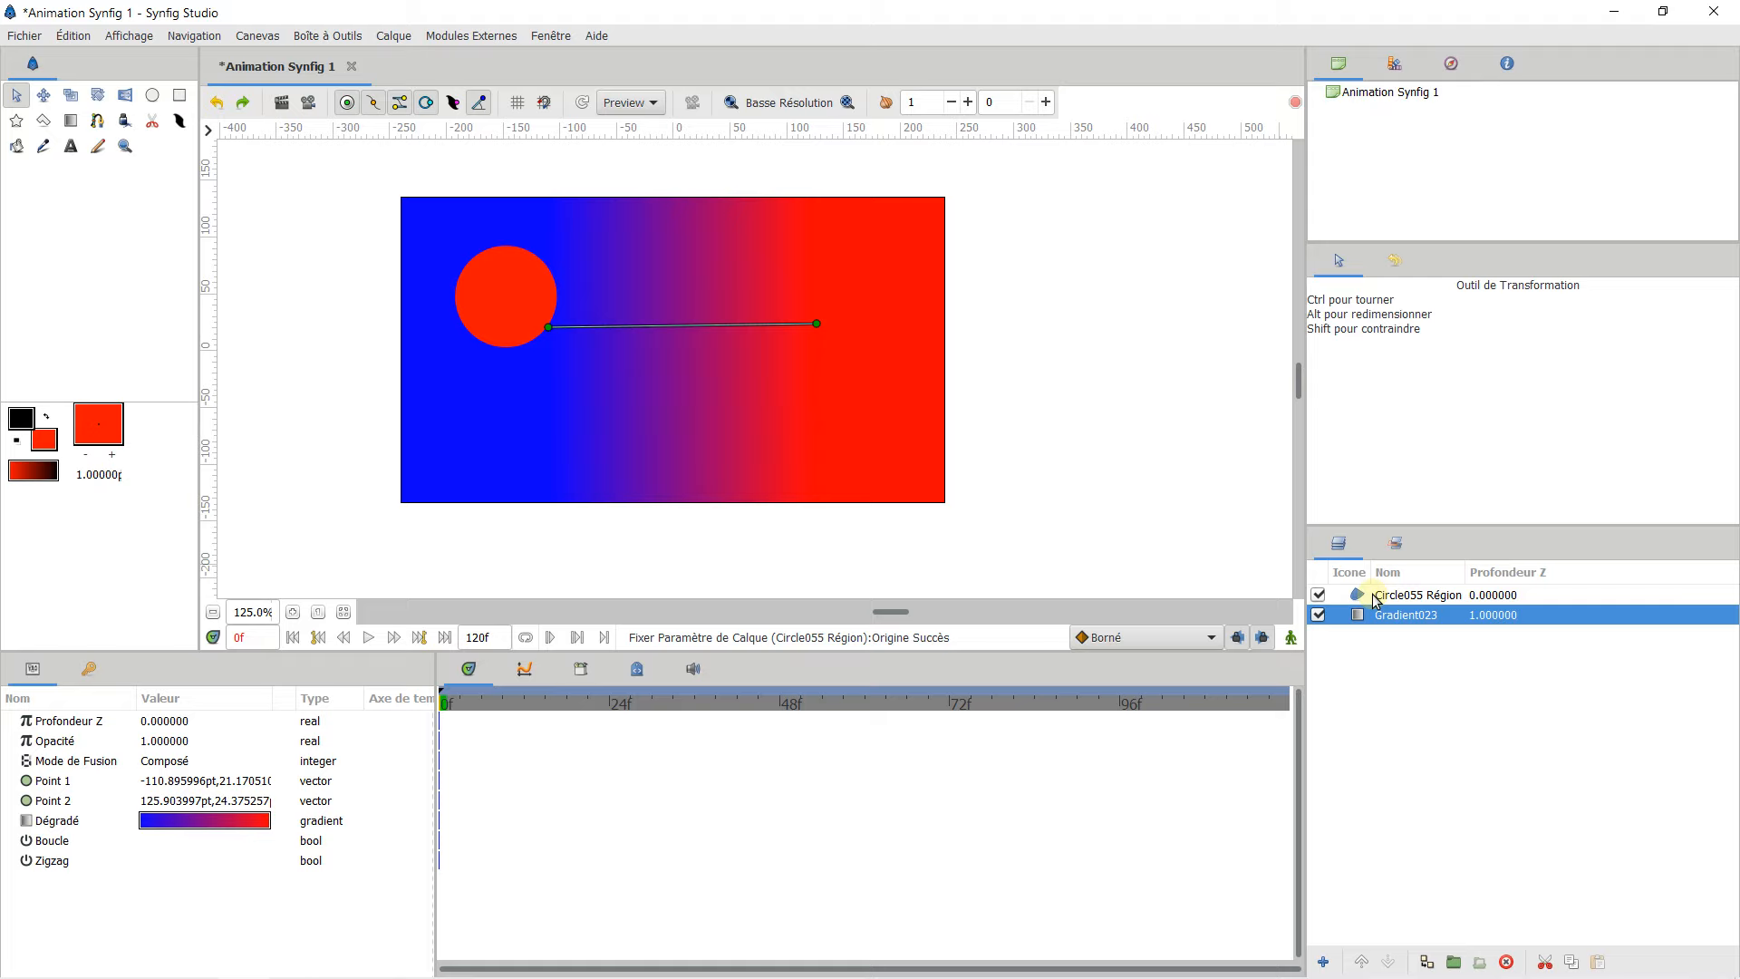
left_click(1377, 599)
left_click_drag(1377, 601, 1372, 633)
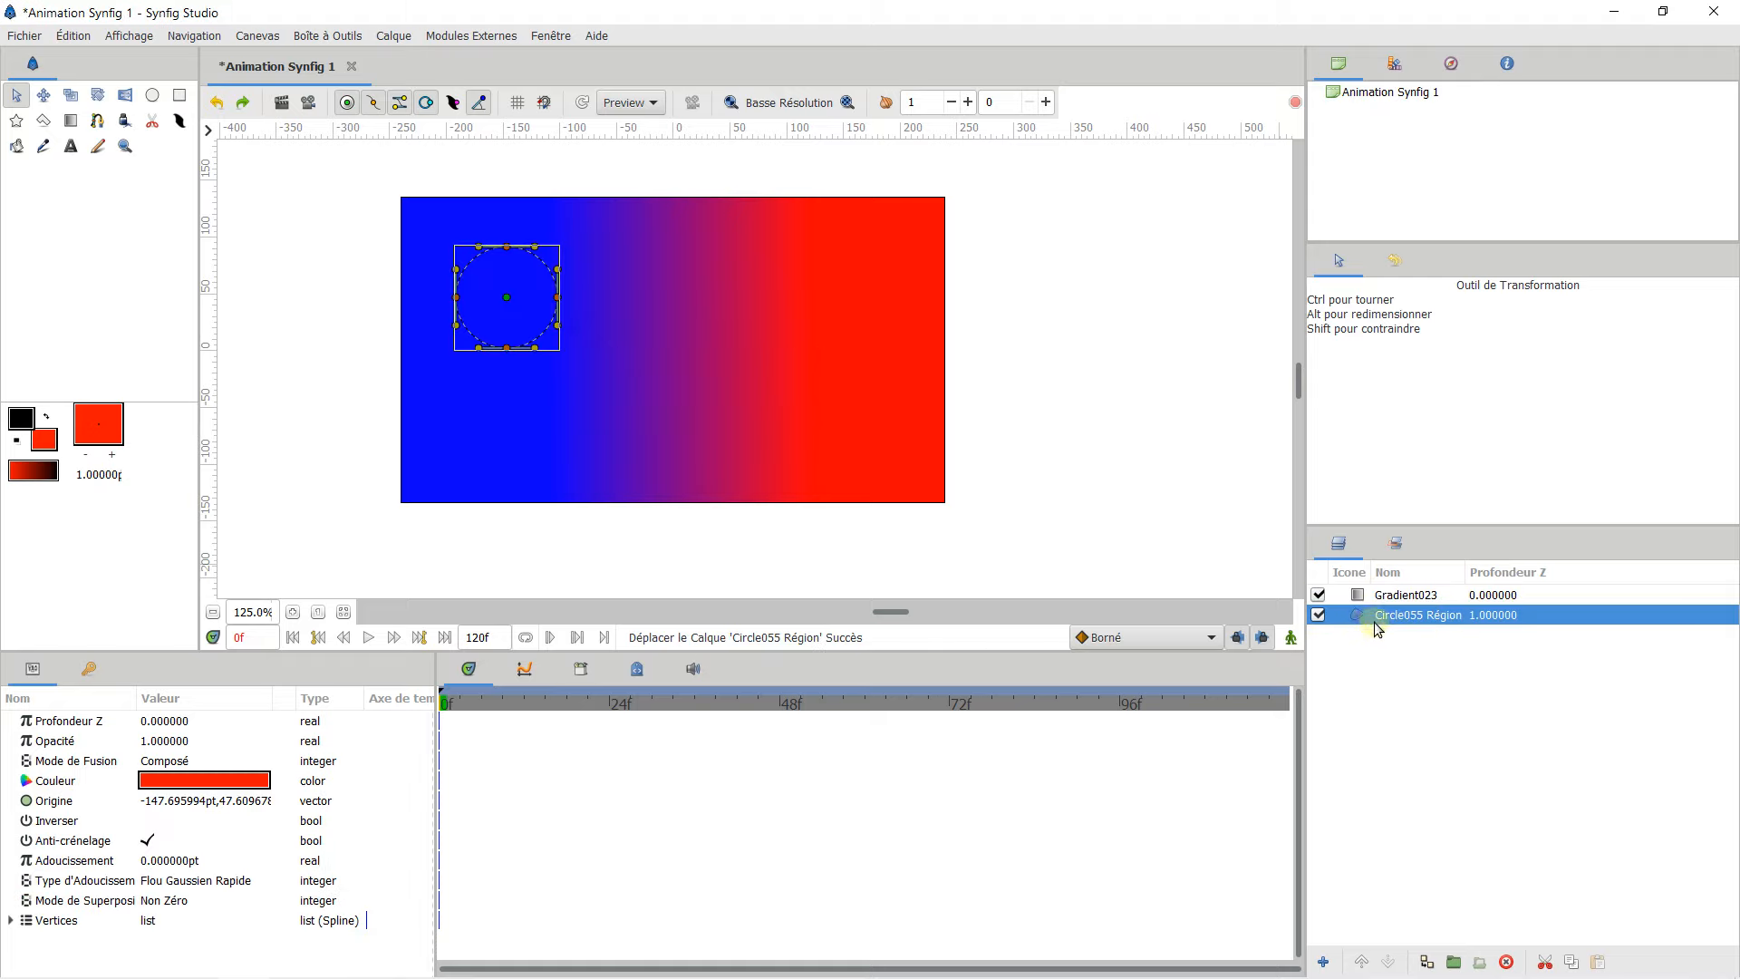
Step: Delete the gradient layer and the circle layer to empty the canvas
left_click(1107, 416)
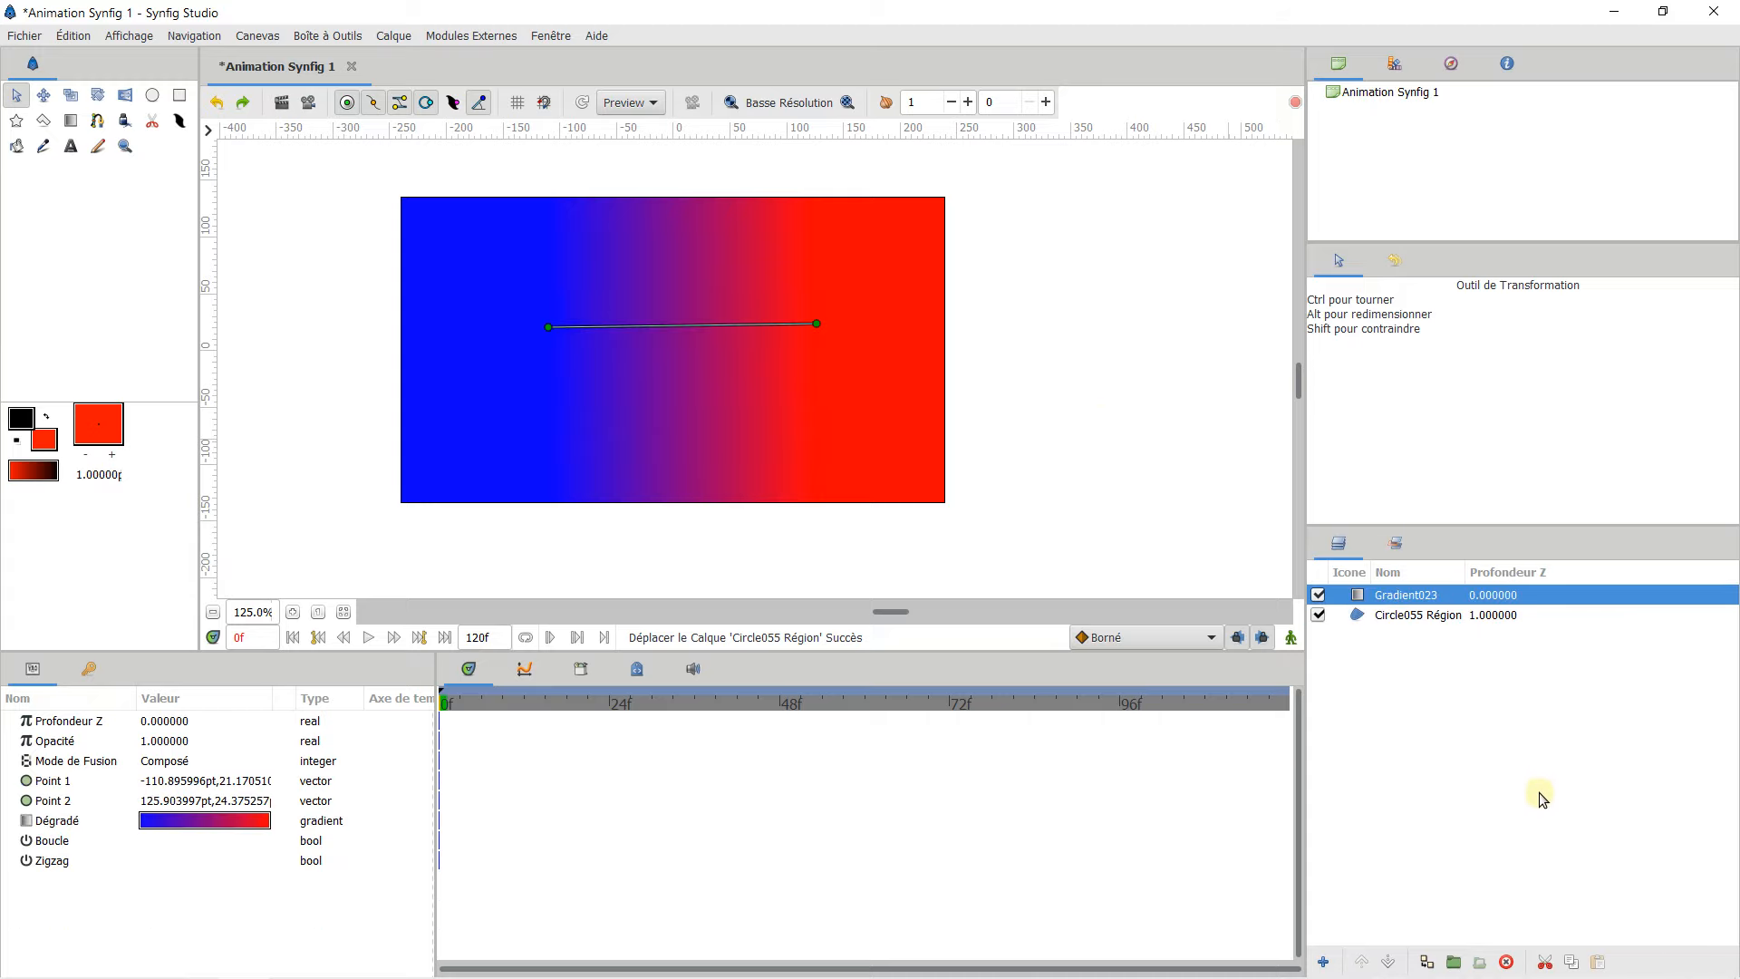
left_click(1506, 962)
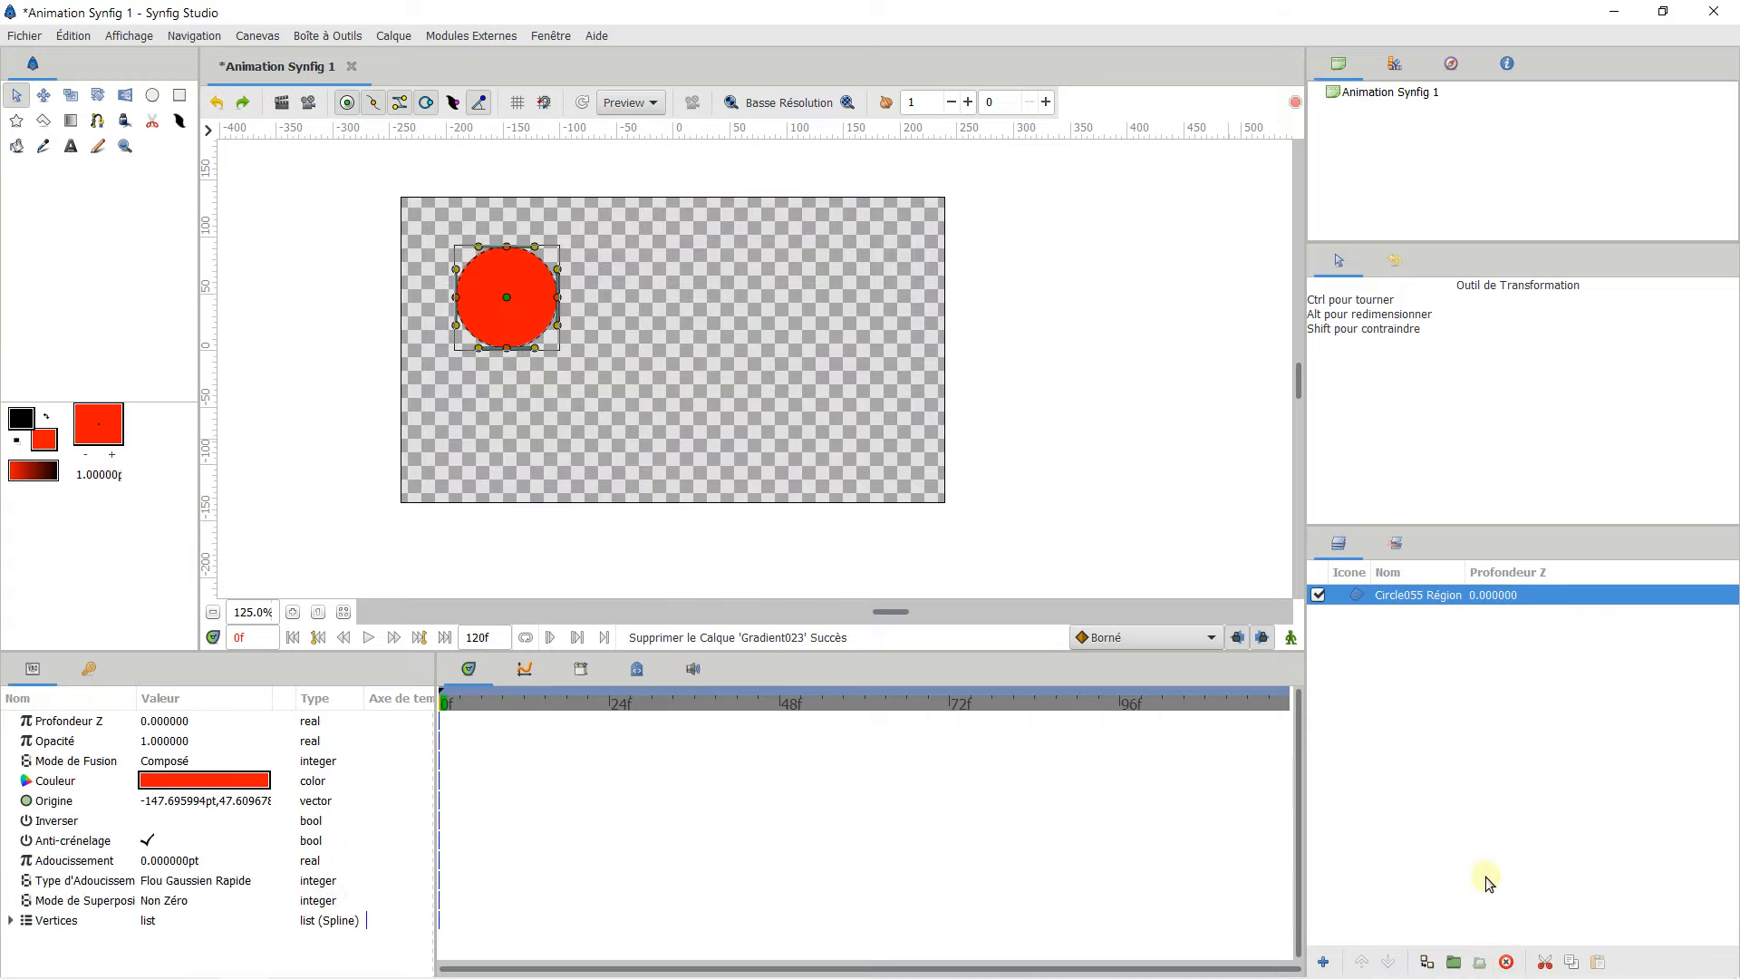
left_click(1505, 961)
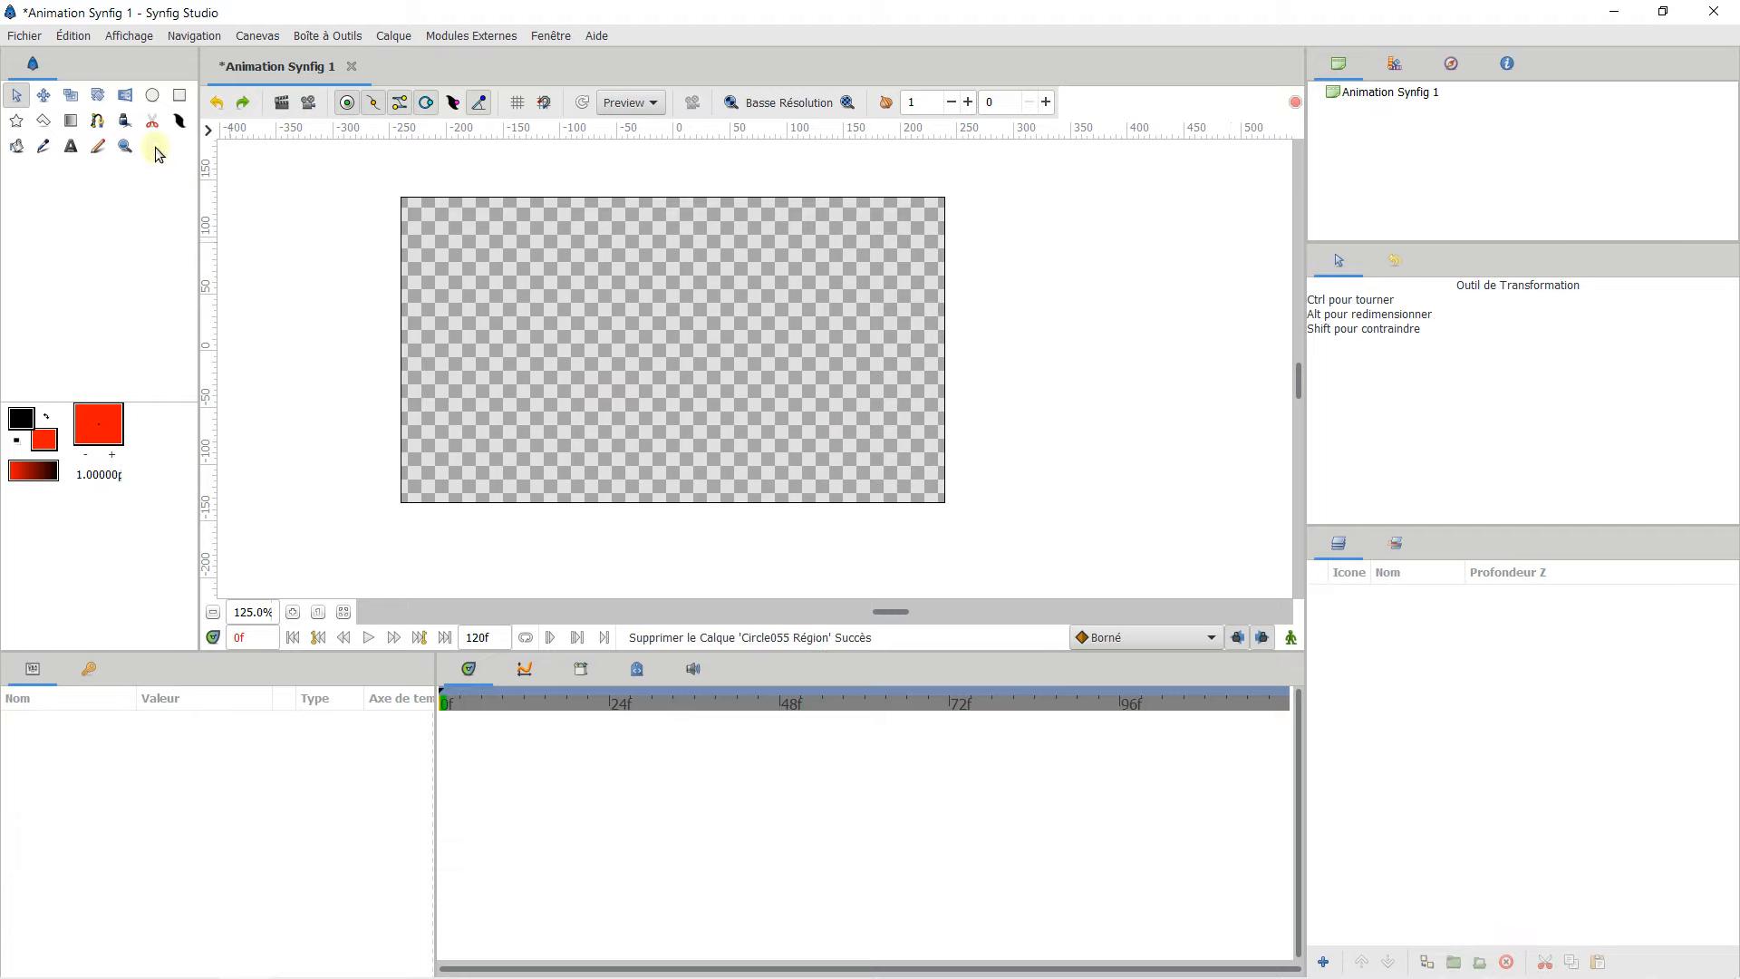
Step: Cover the canvas with a red rectangle and use grid snapping to align its corners at (-240, 135) and (240, -135) pt
left_click(180, 94)
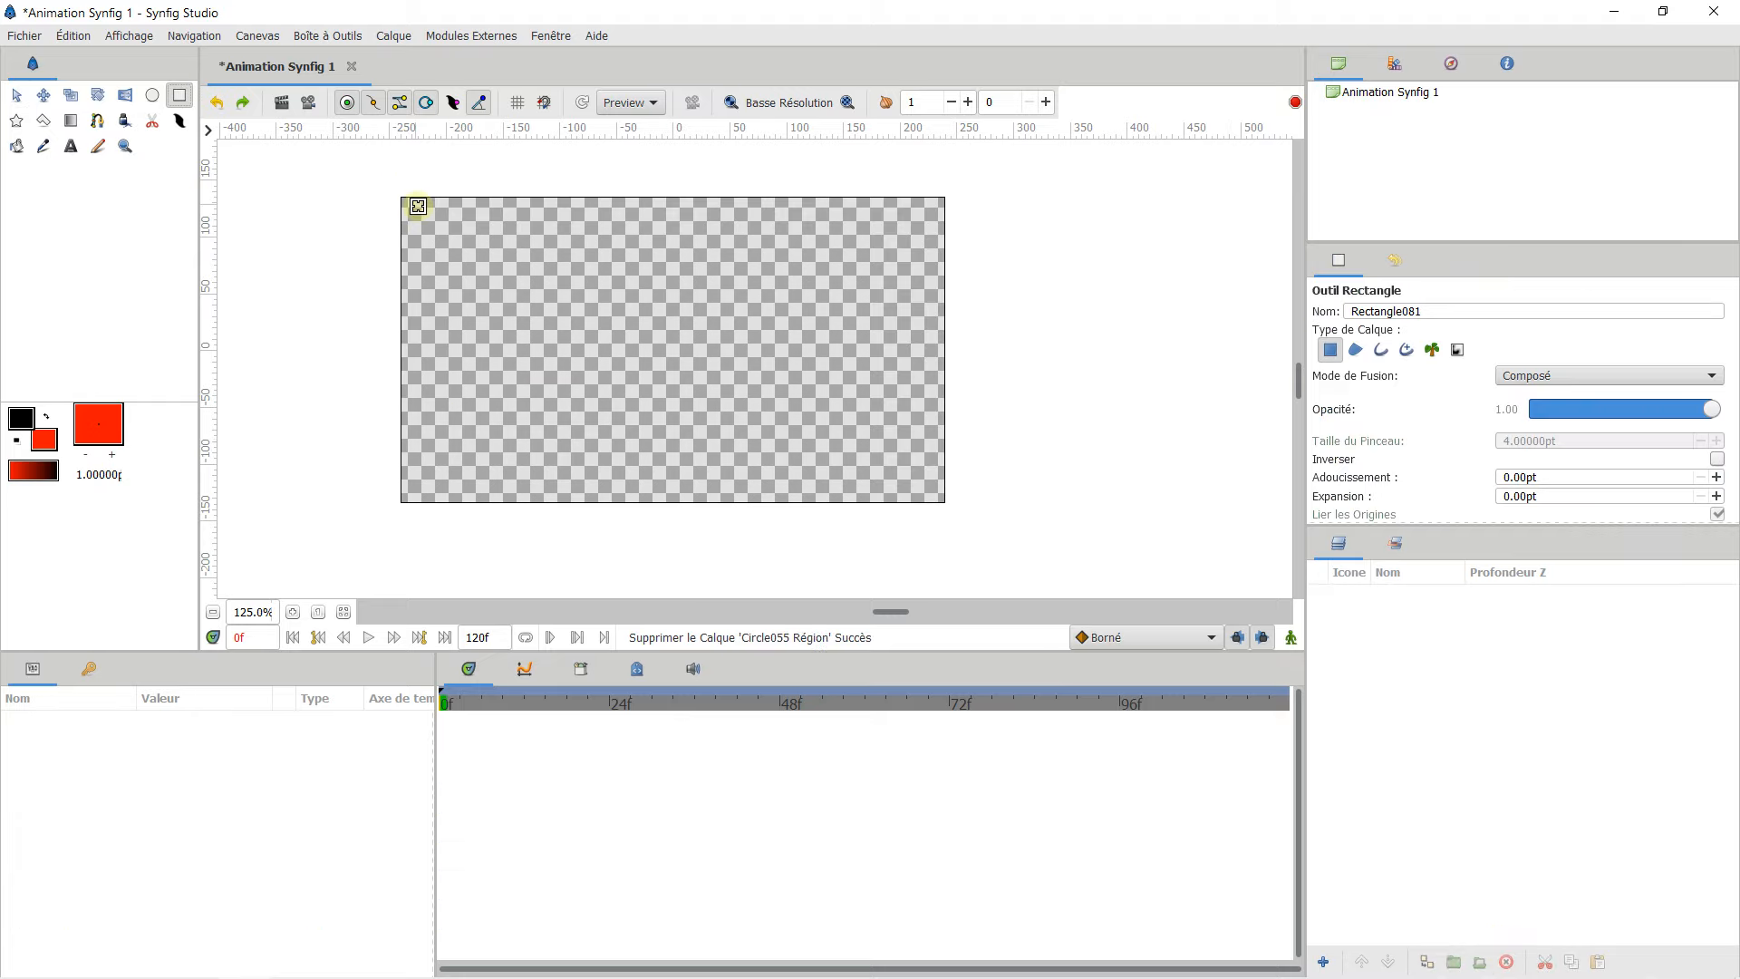
left_click_drag(405, 199, 943, 501)
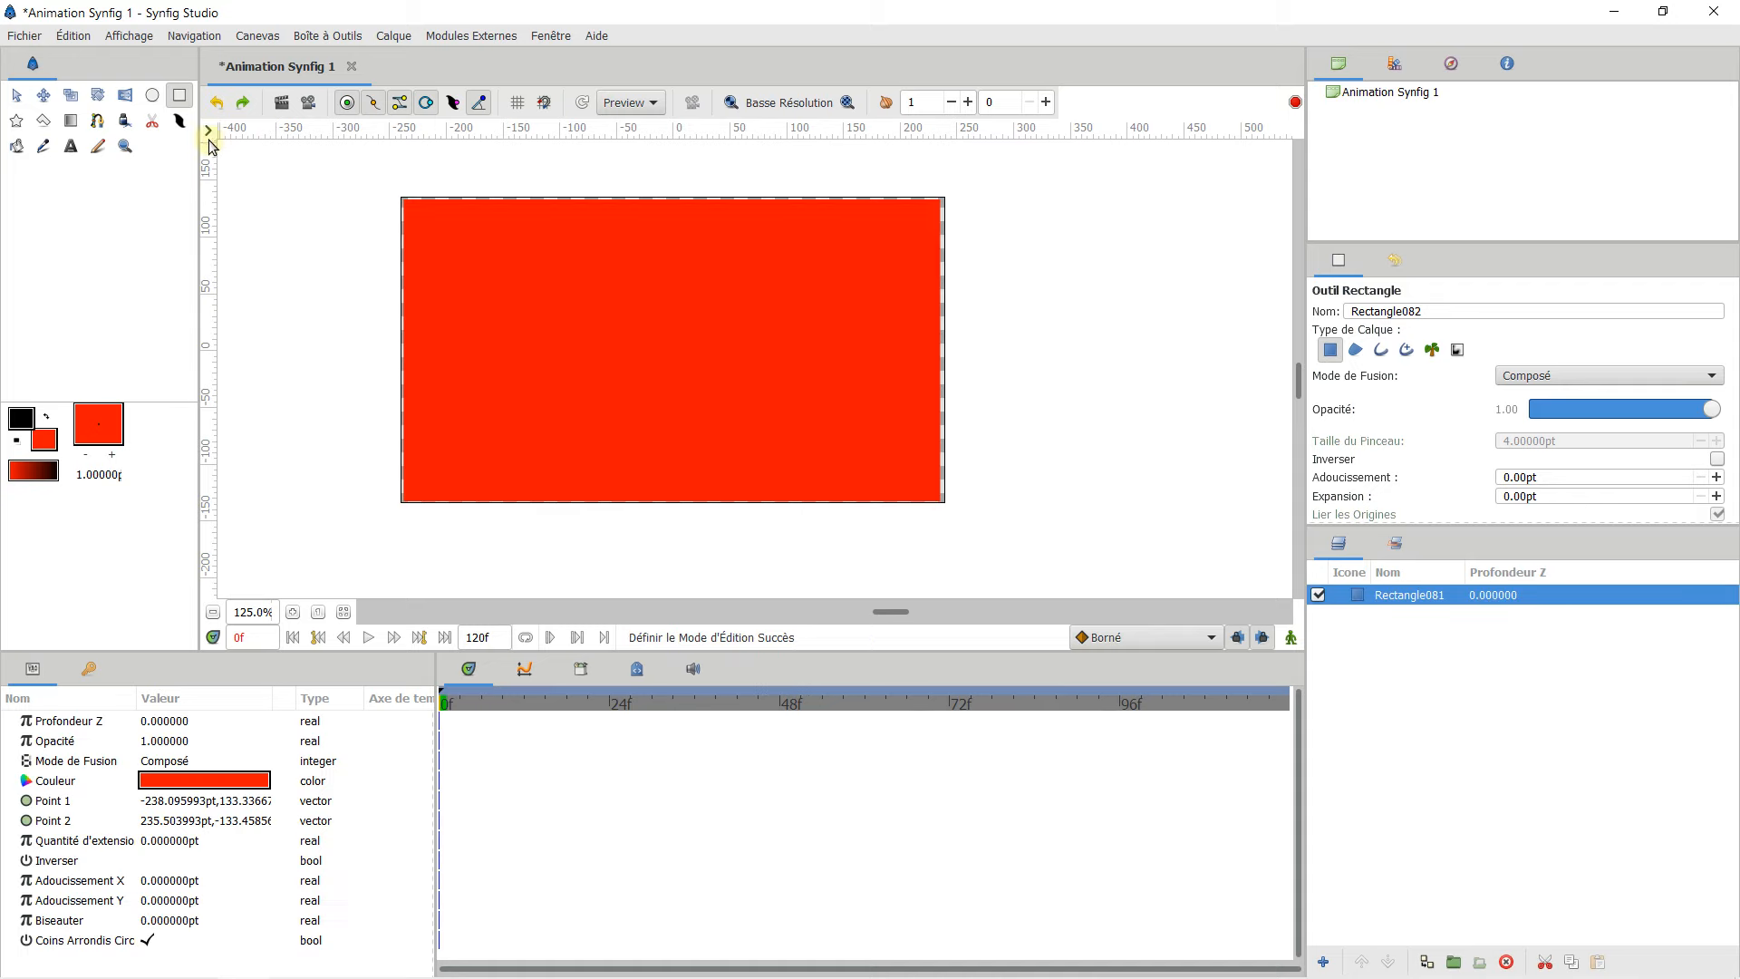
left_click(515, 105)
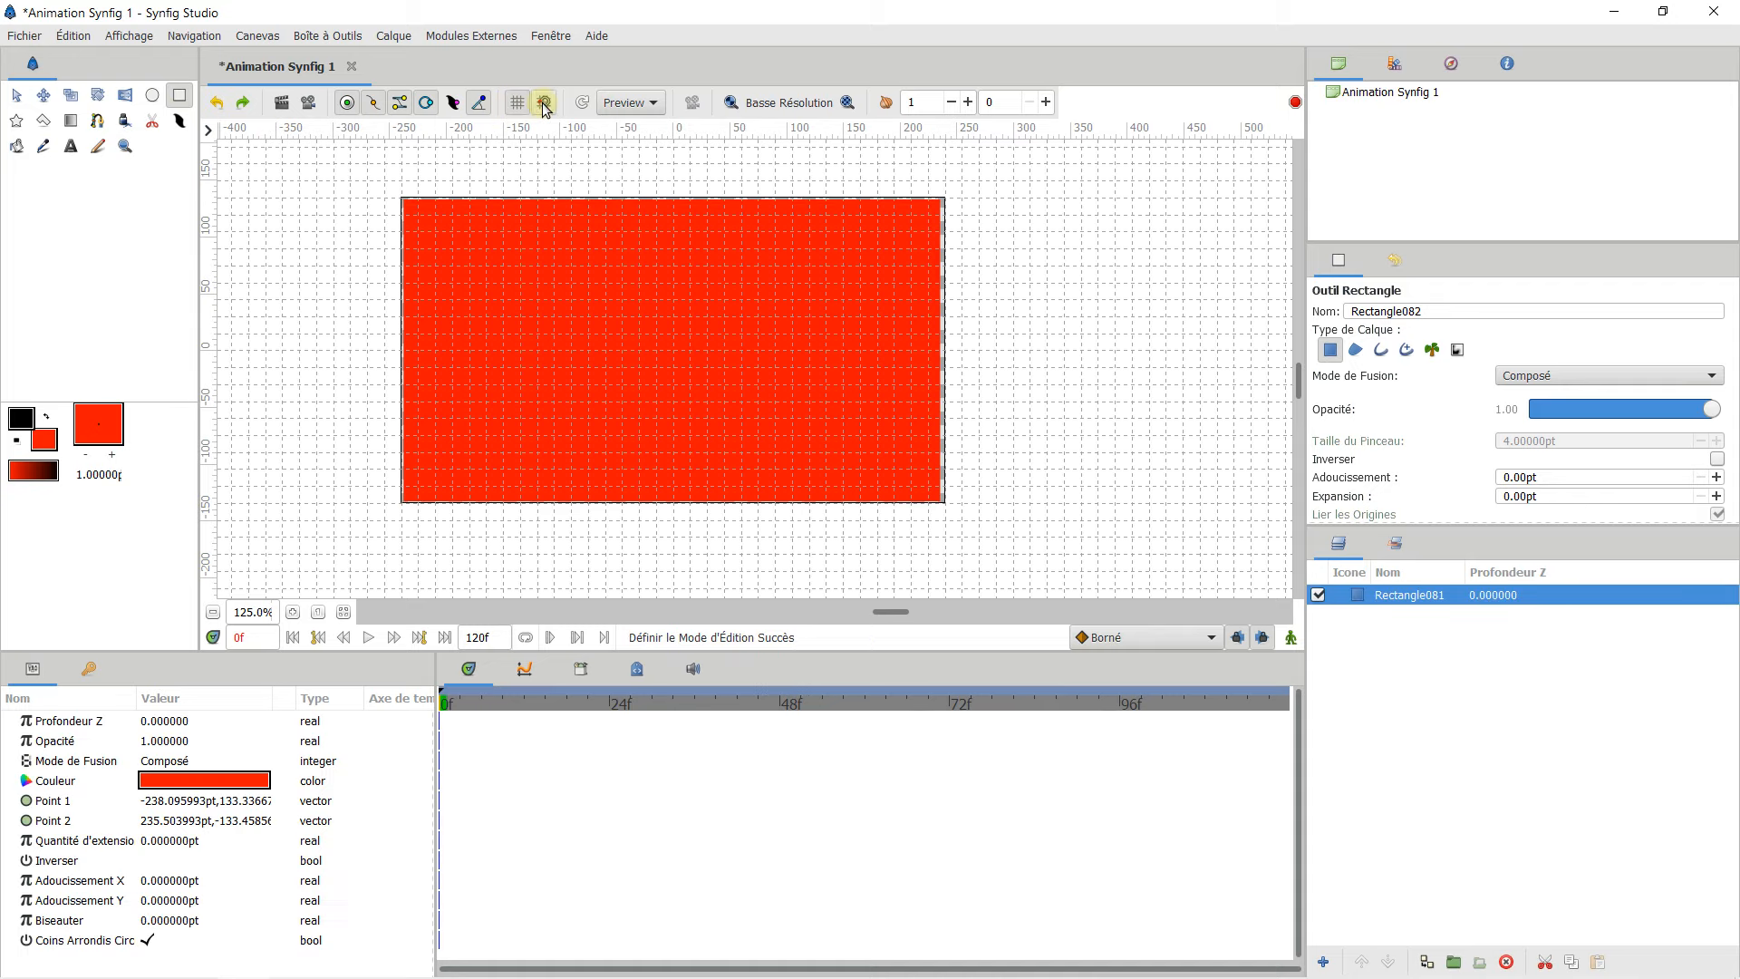
key("alt+a")
left_click_drag(409, 207, 396, 200)
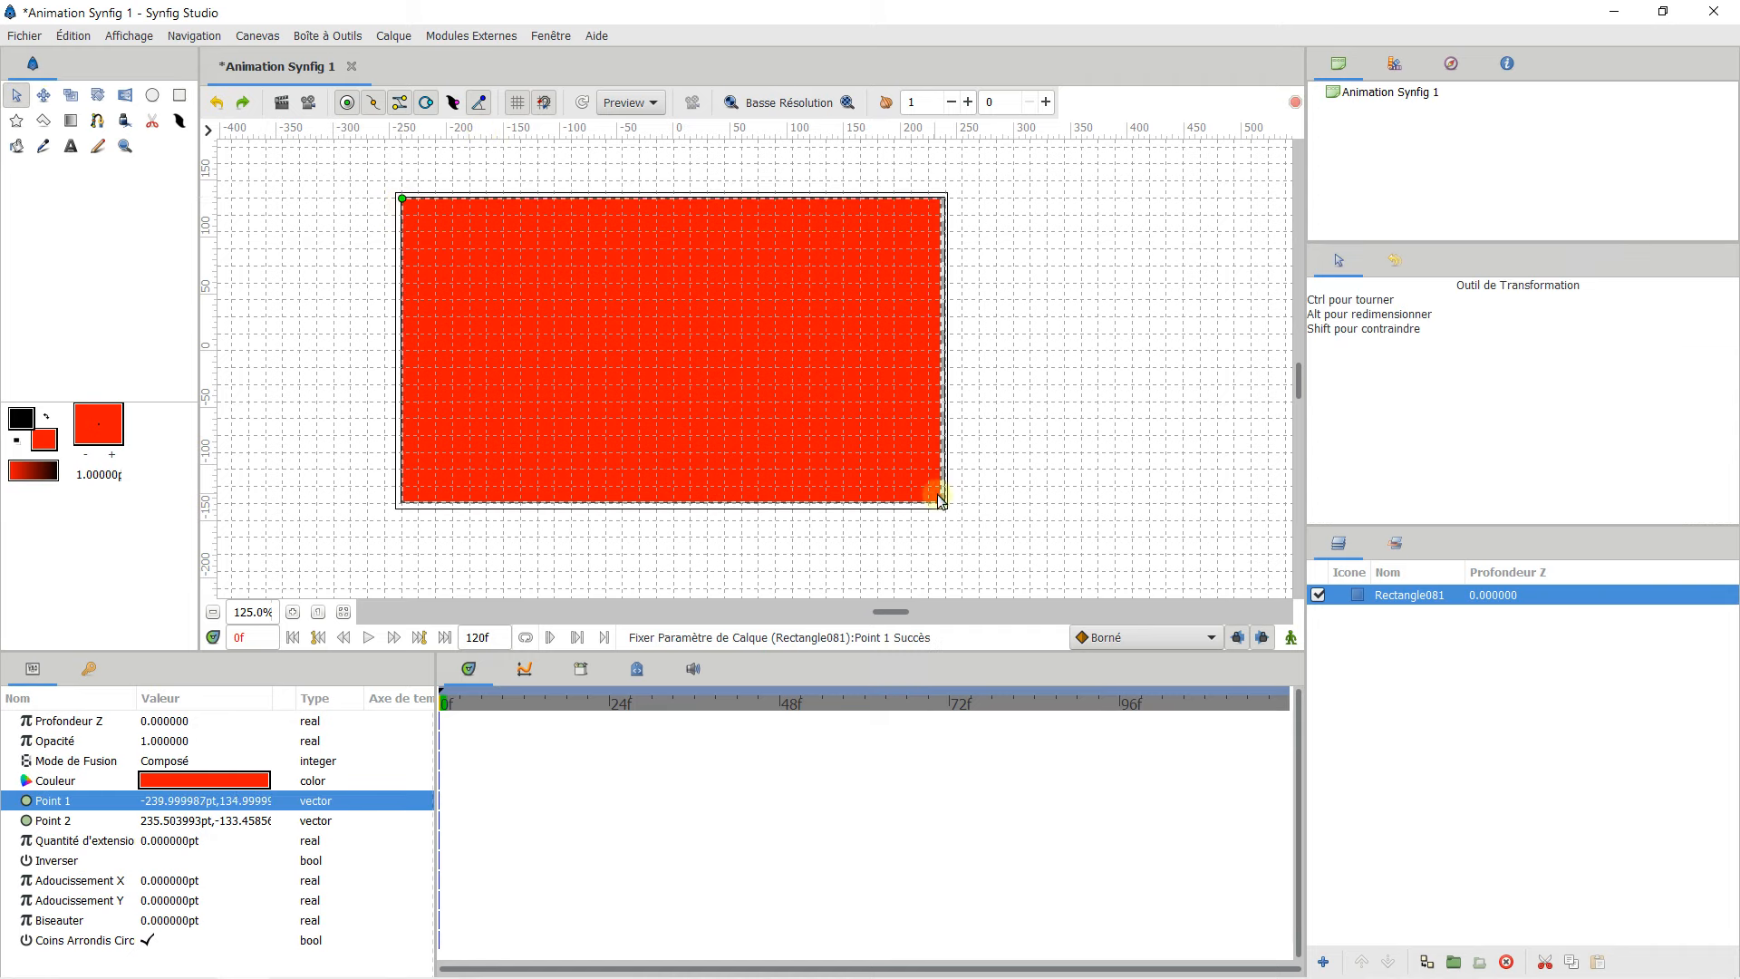
left_click_drag(941, 505, 947, 503)
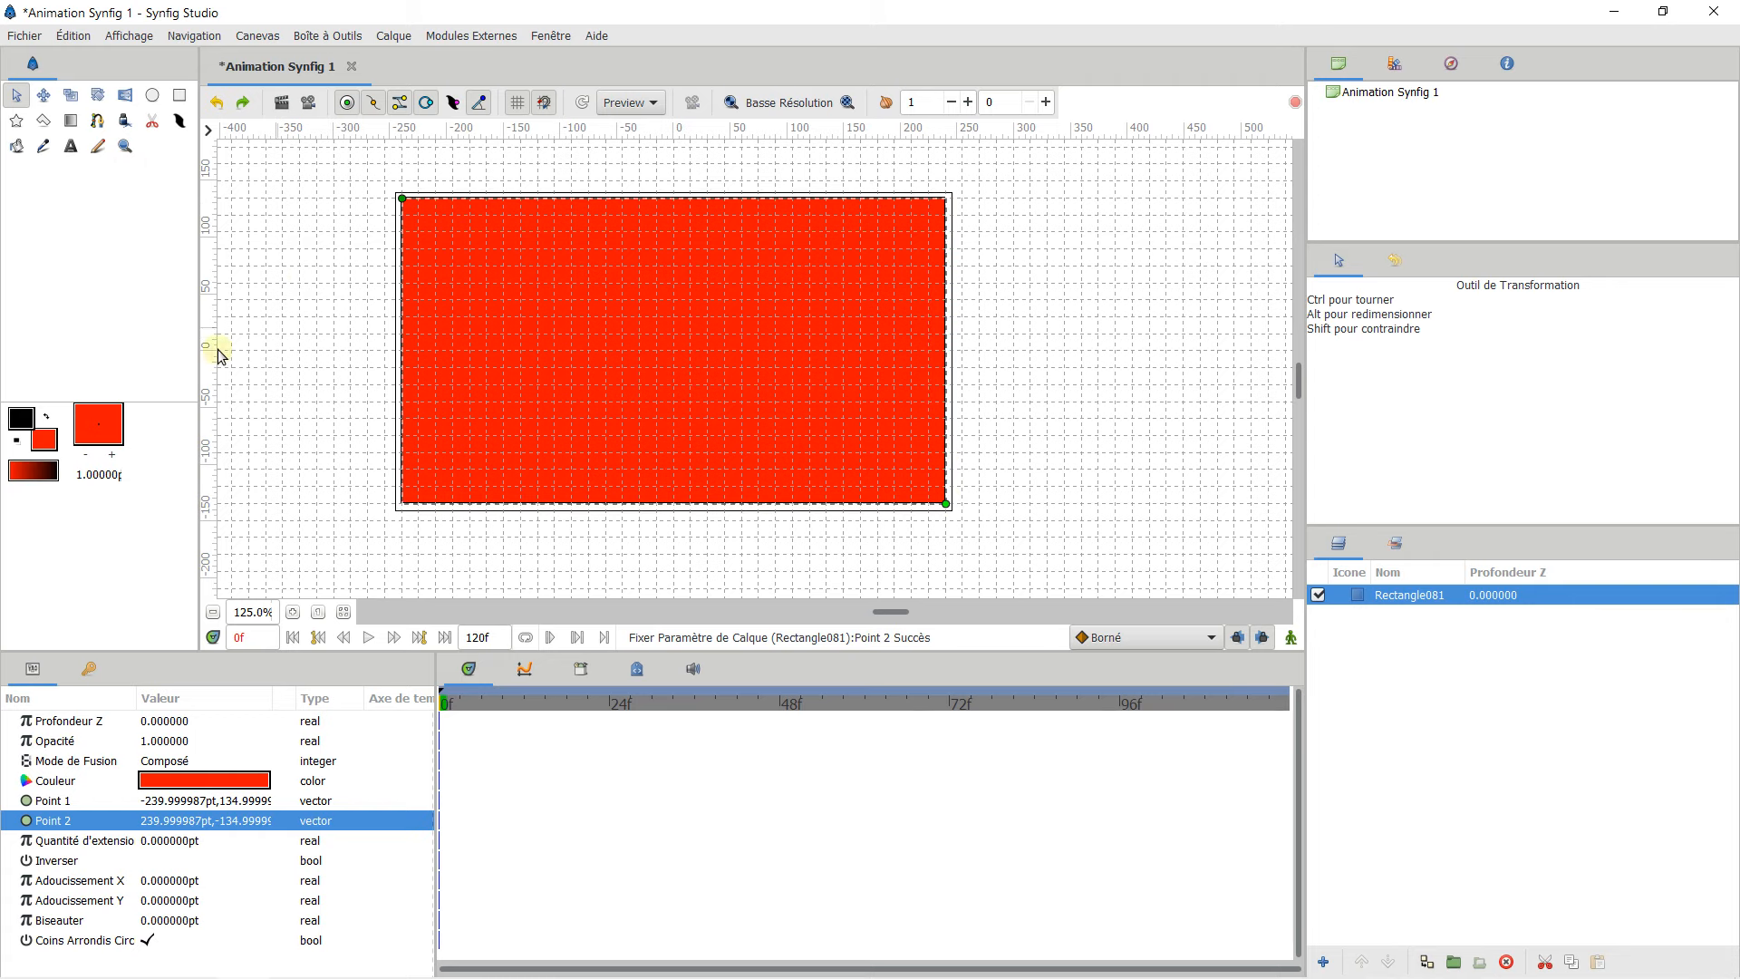
Step: Change the canvas-sized rectangle's fill colour from its Couleur parameter to a pale sky blue
left_click(20, 420)
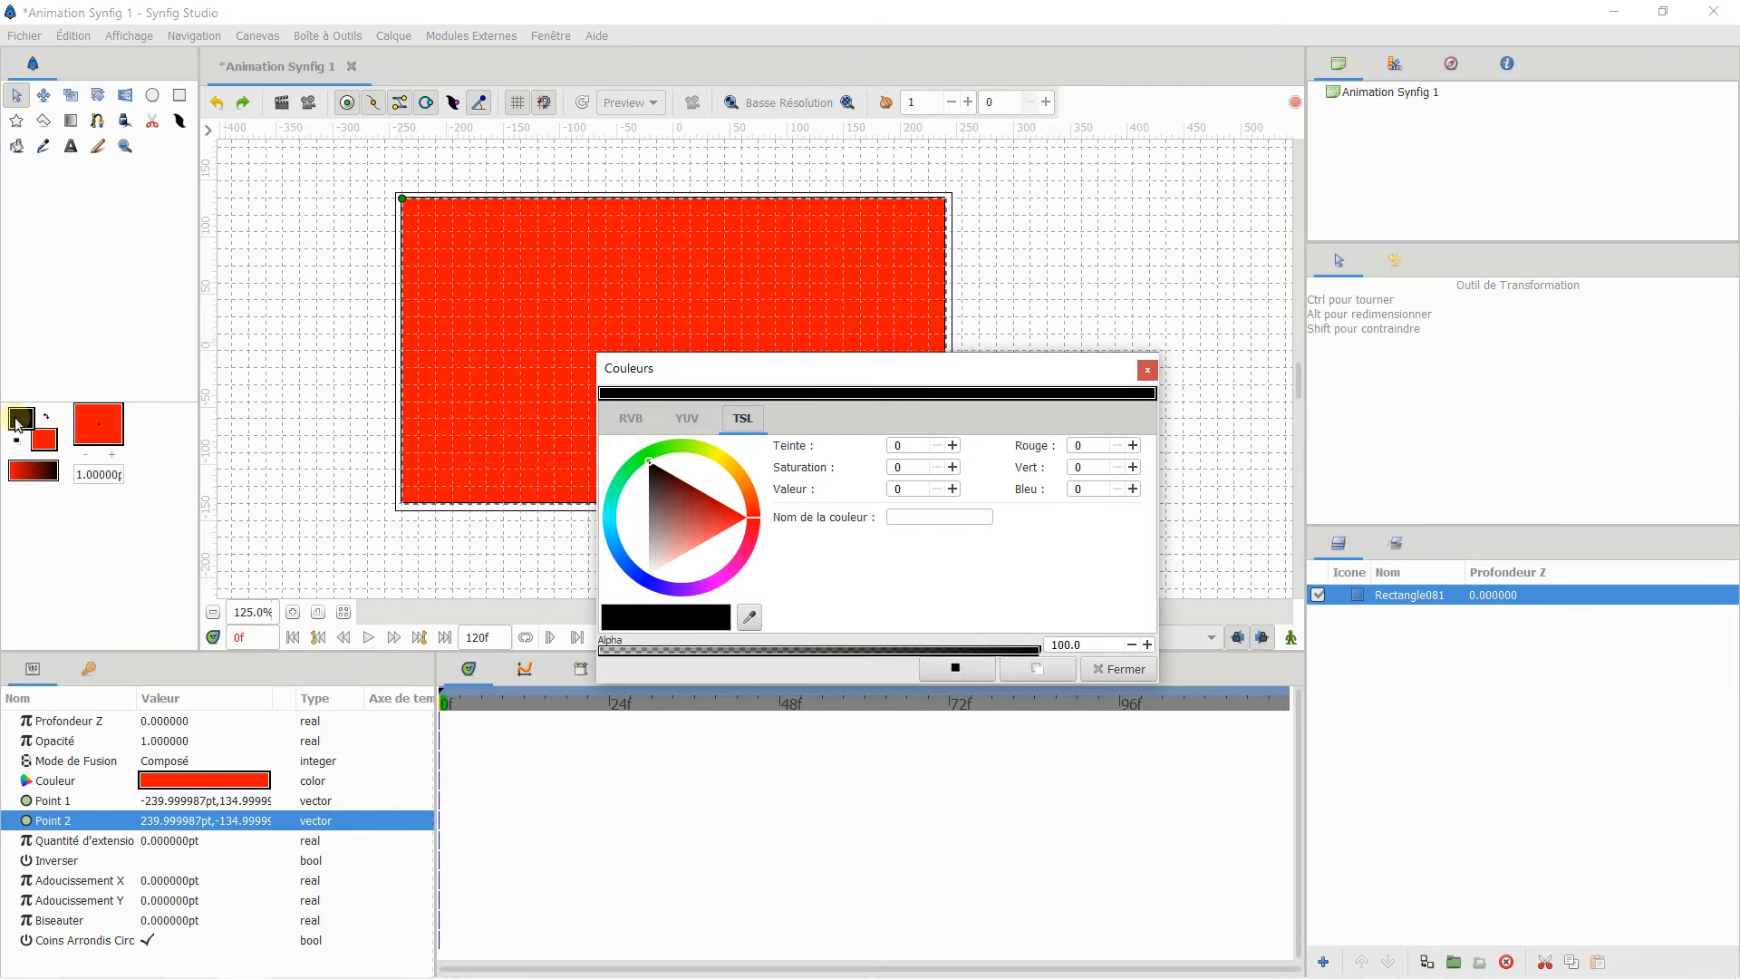
left_click(1147, 370)
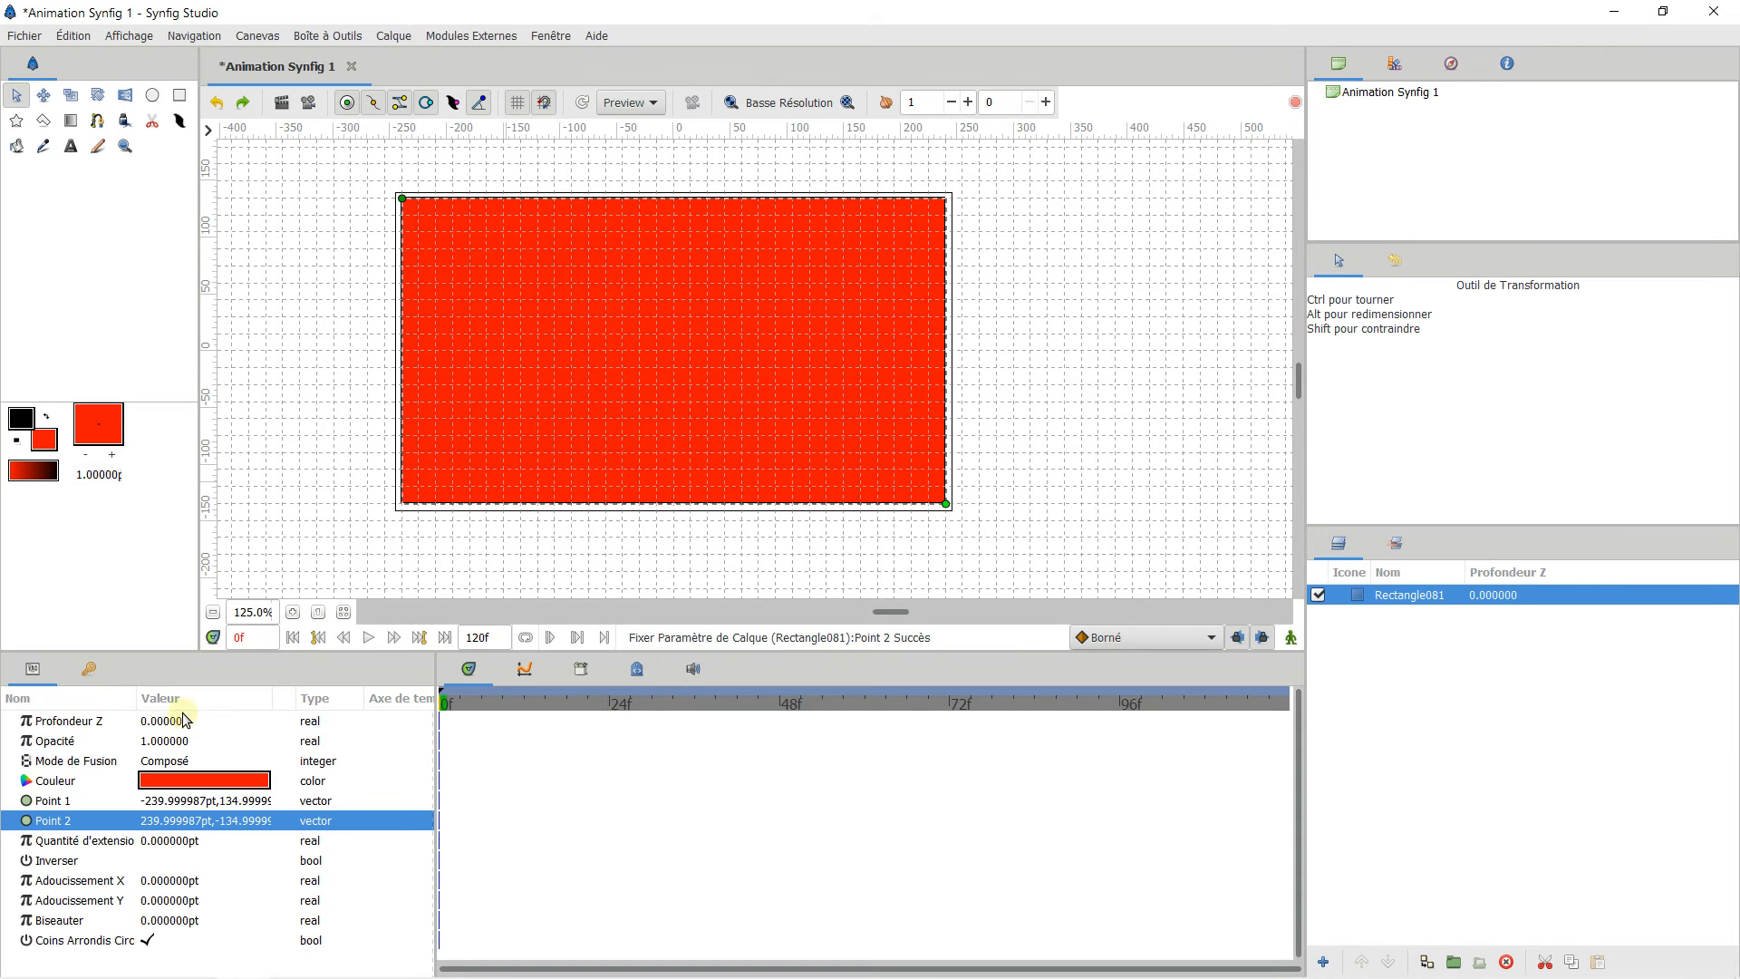
double_click(191, 780)
left_click(620, 526)
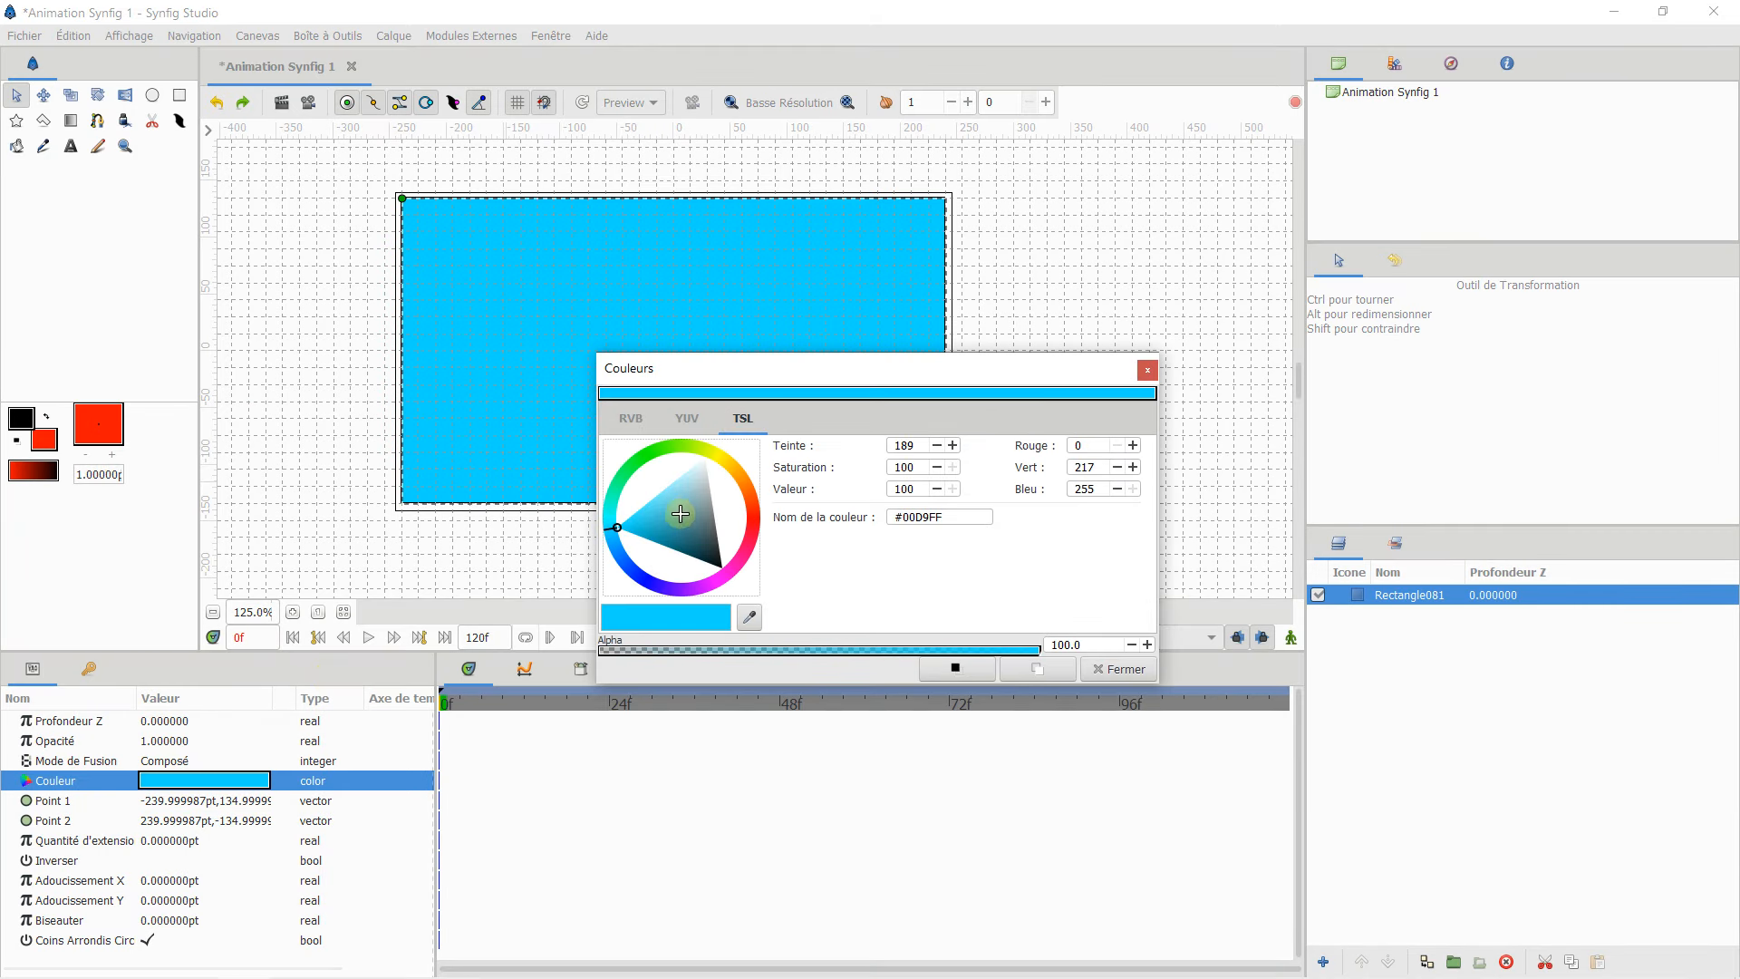
left_click_drag(680, 508, 666, 470)
left_click(1117, 669)
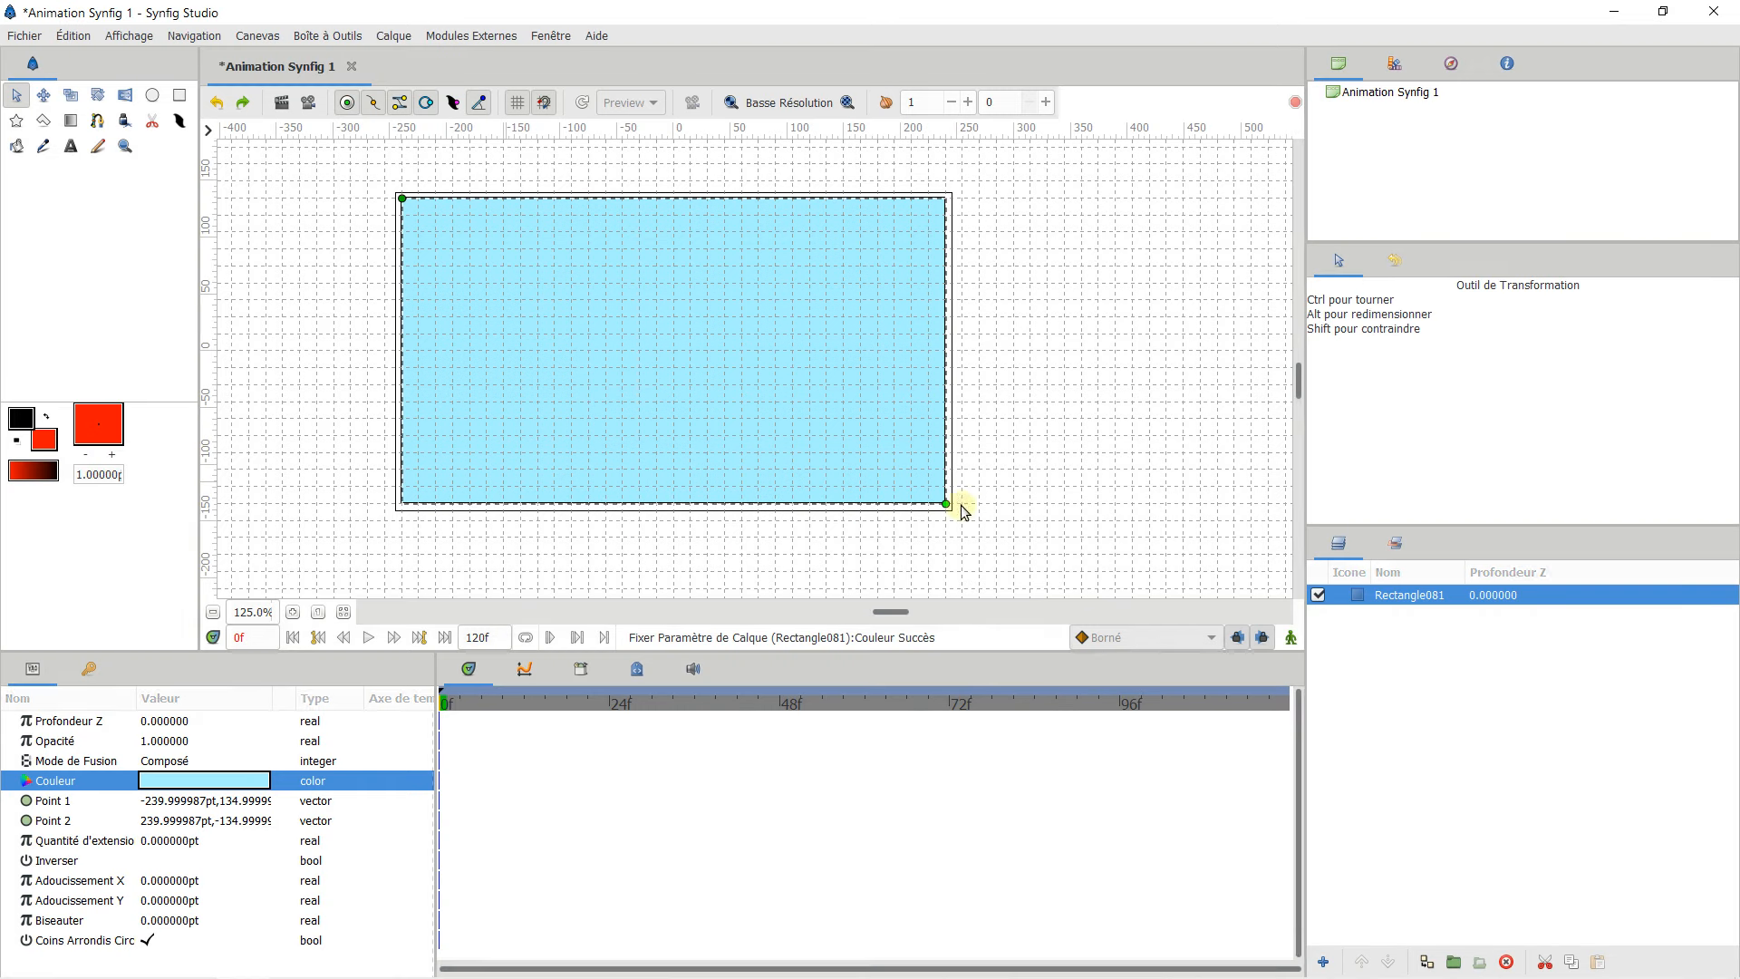
left_click(352, 273)
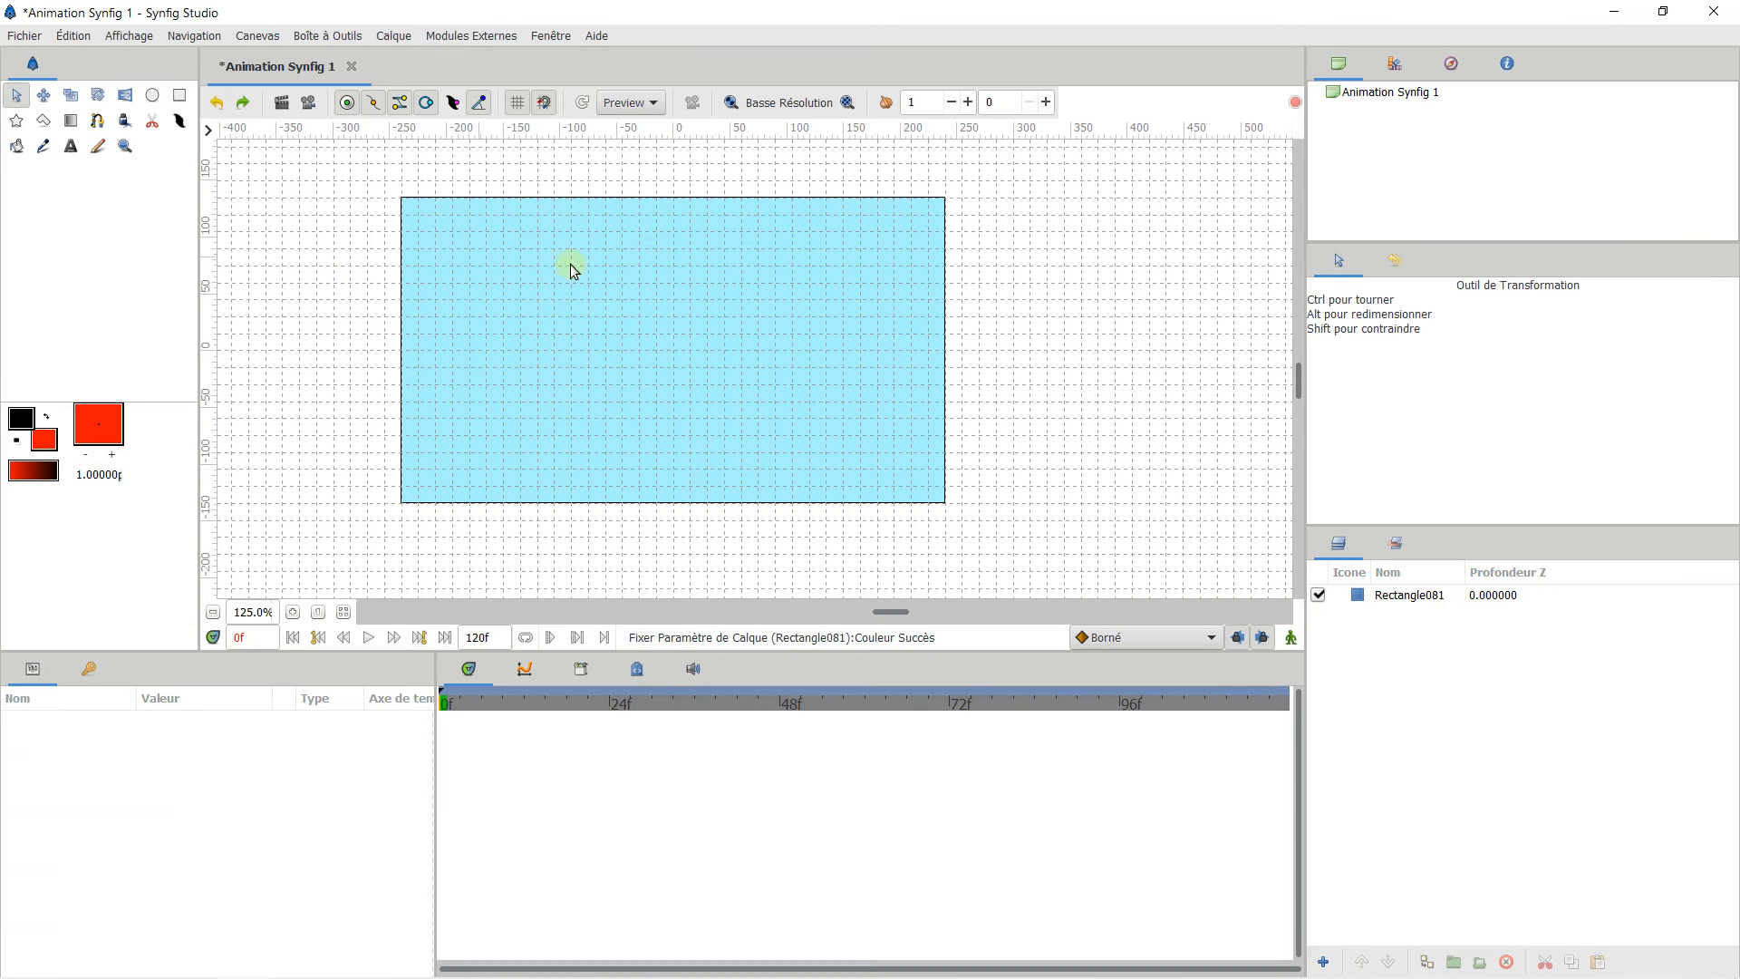
left_click(611, 288)
left_click(226, 233)
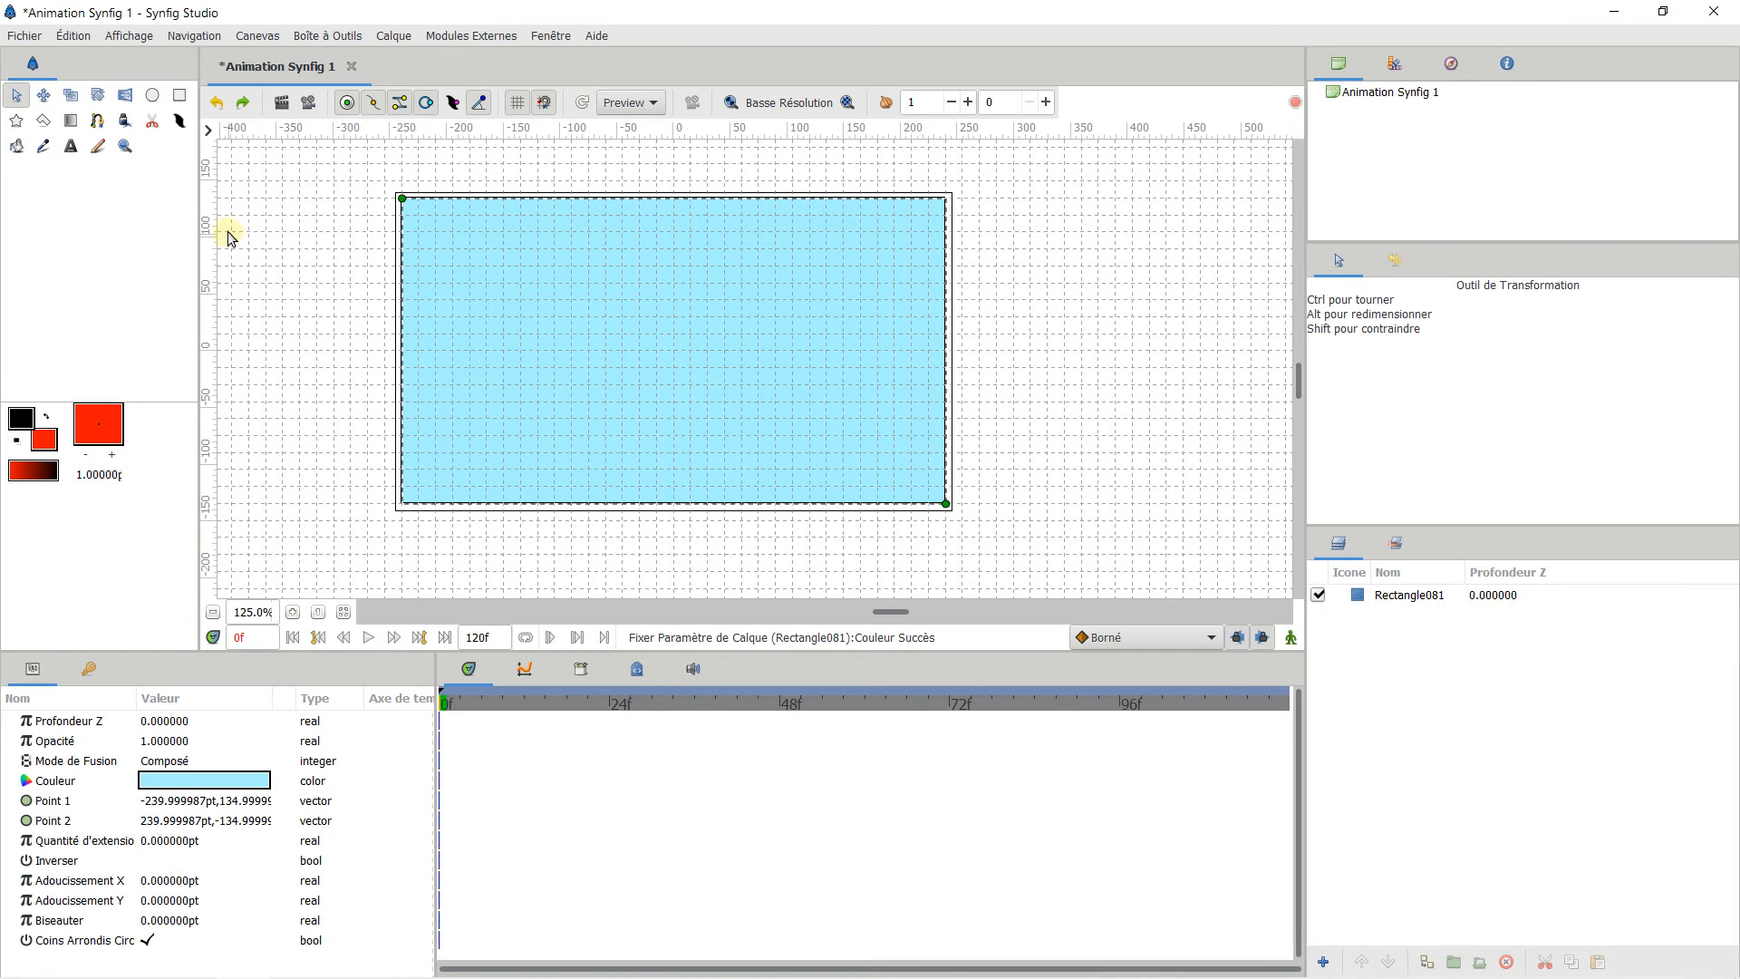
Step: Draw a red circle on the blue rectangle, centred at (-135, 45) pt, keeping its fill colour #FF1000
left_click(152, 94)
scroll(457, 313, "up", 1)
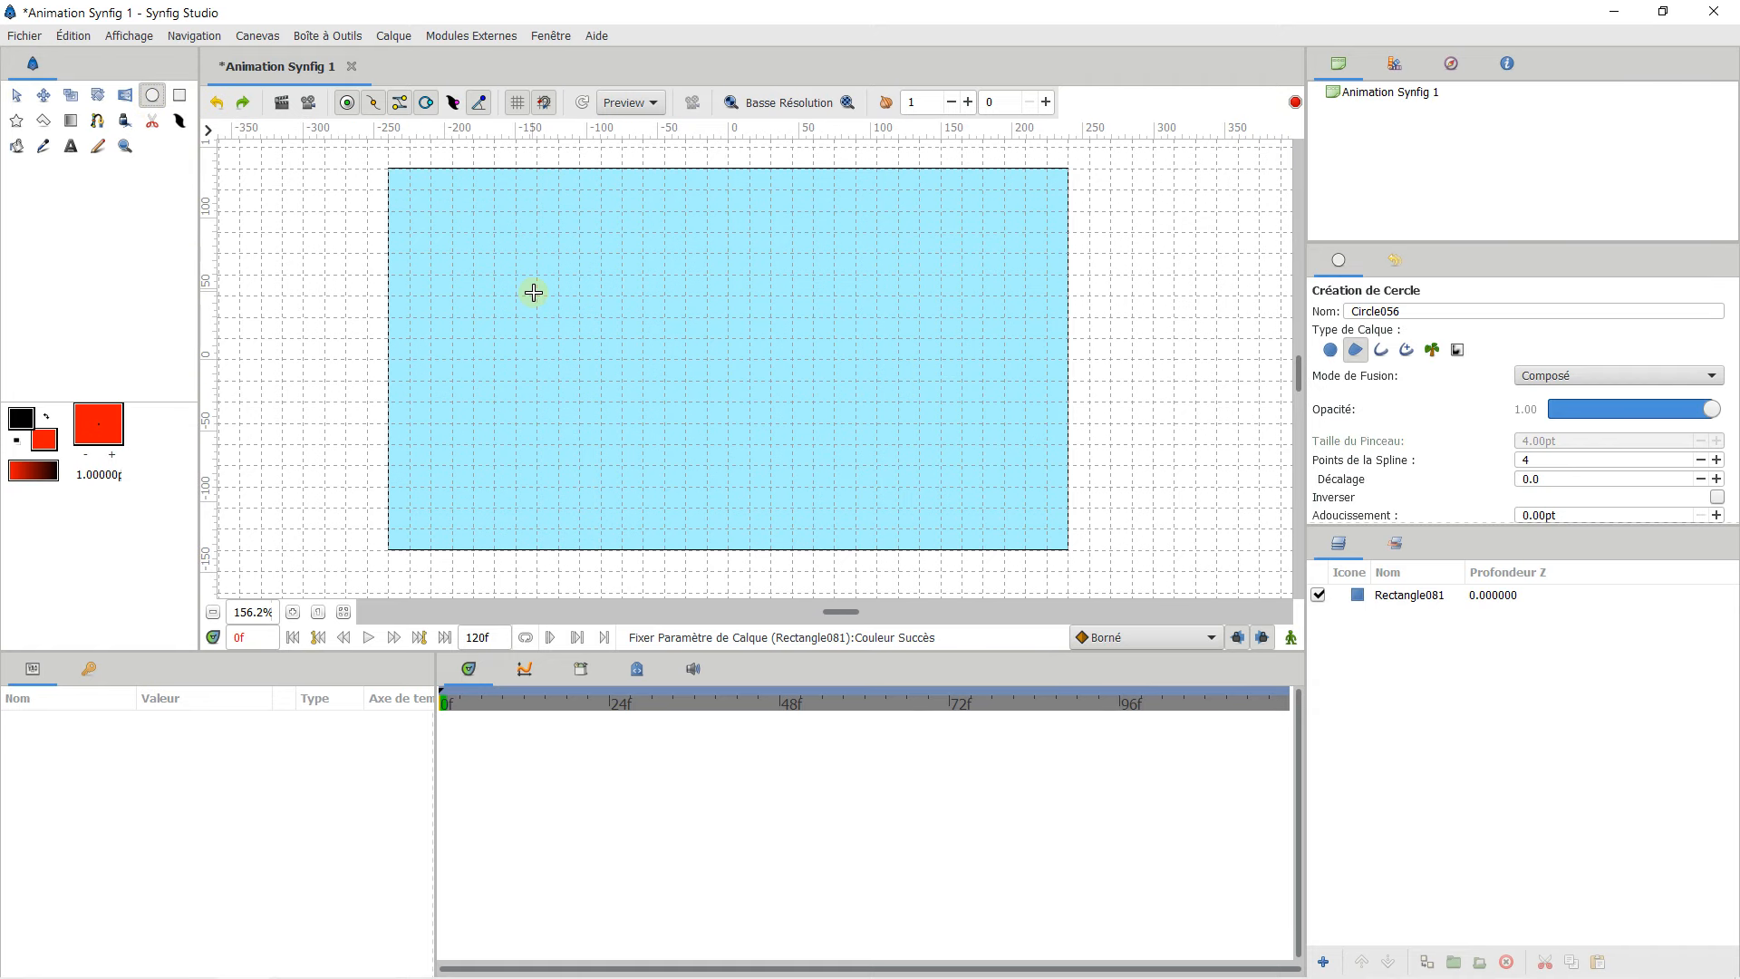
left_click_drag(537, 296, 600, 402)
left_click(15, 96)
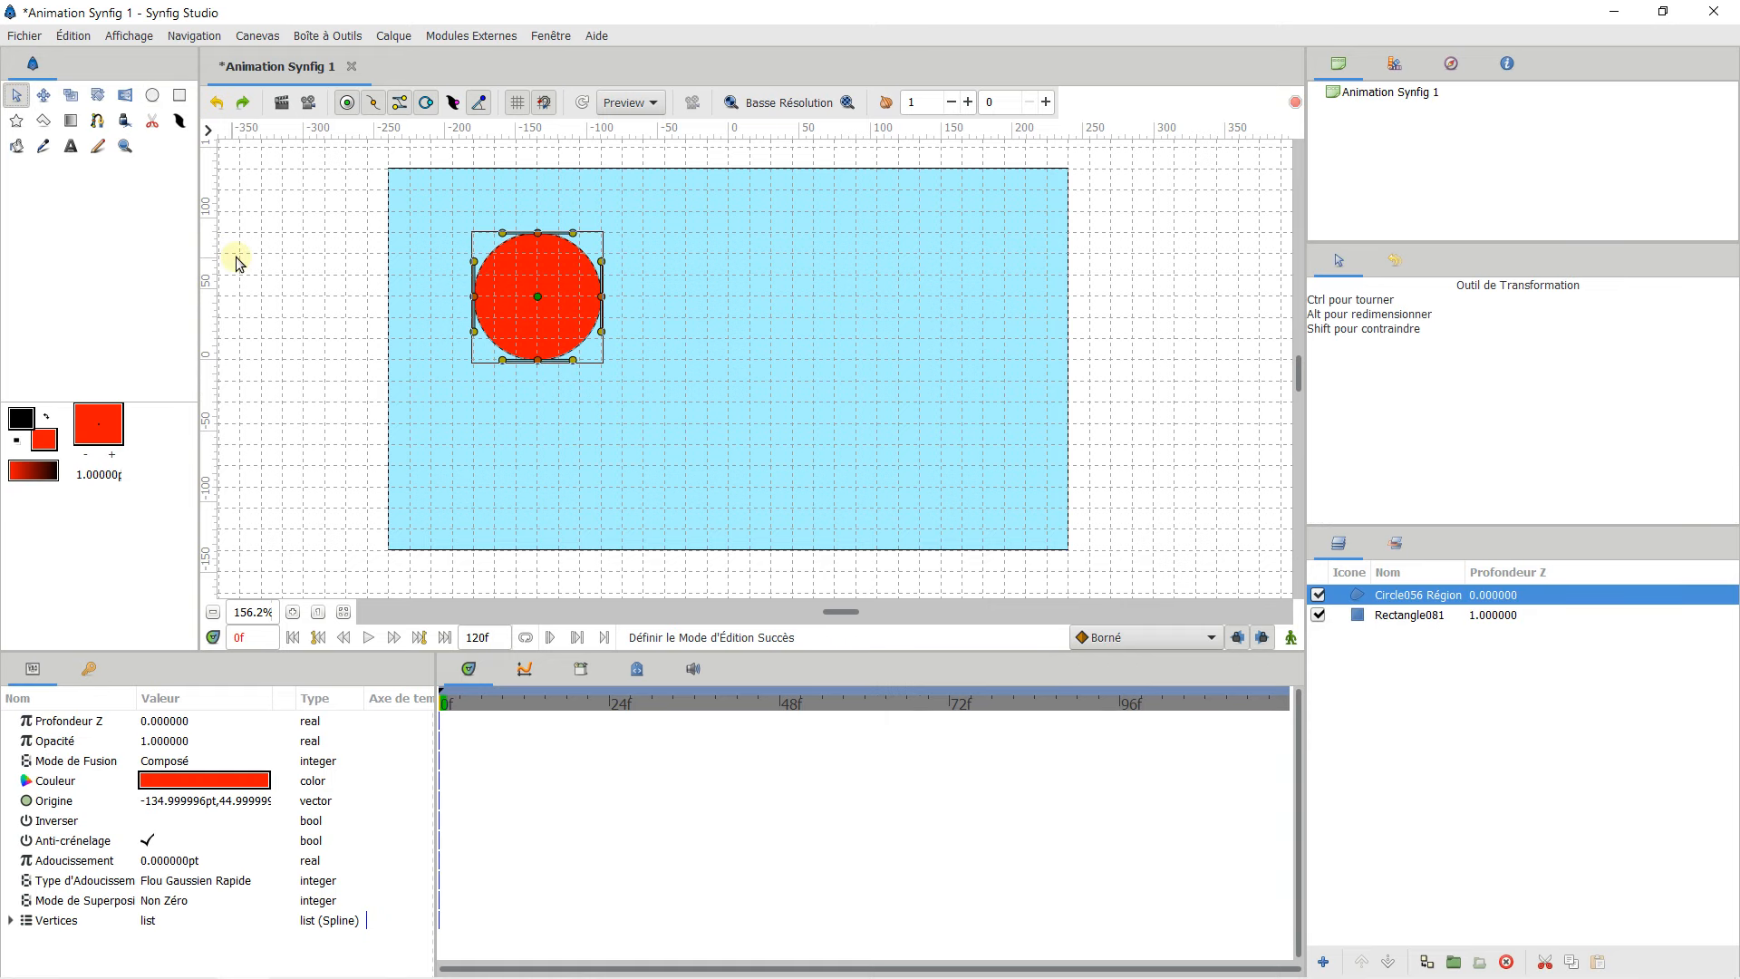
double_click(205, 781)
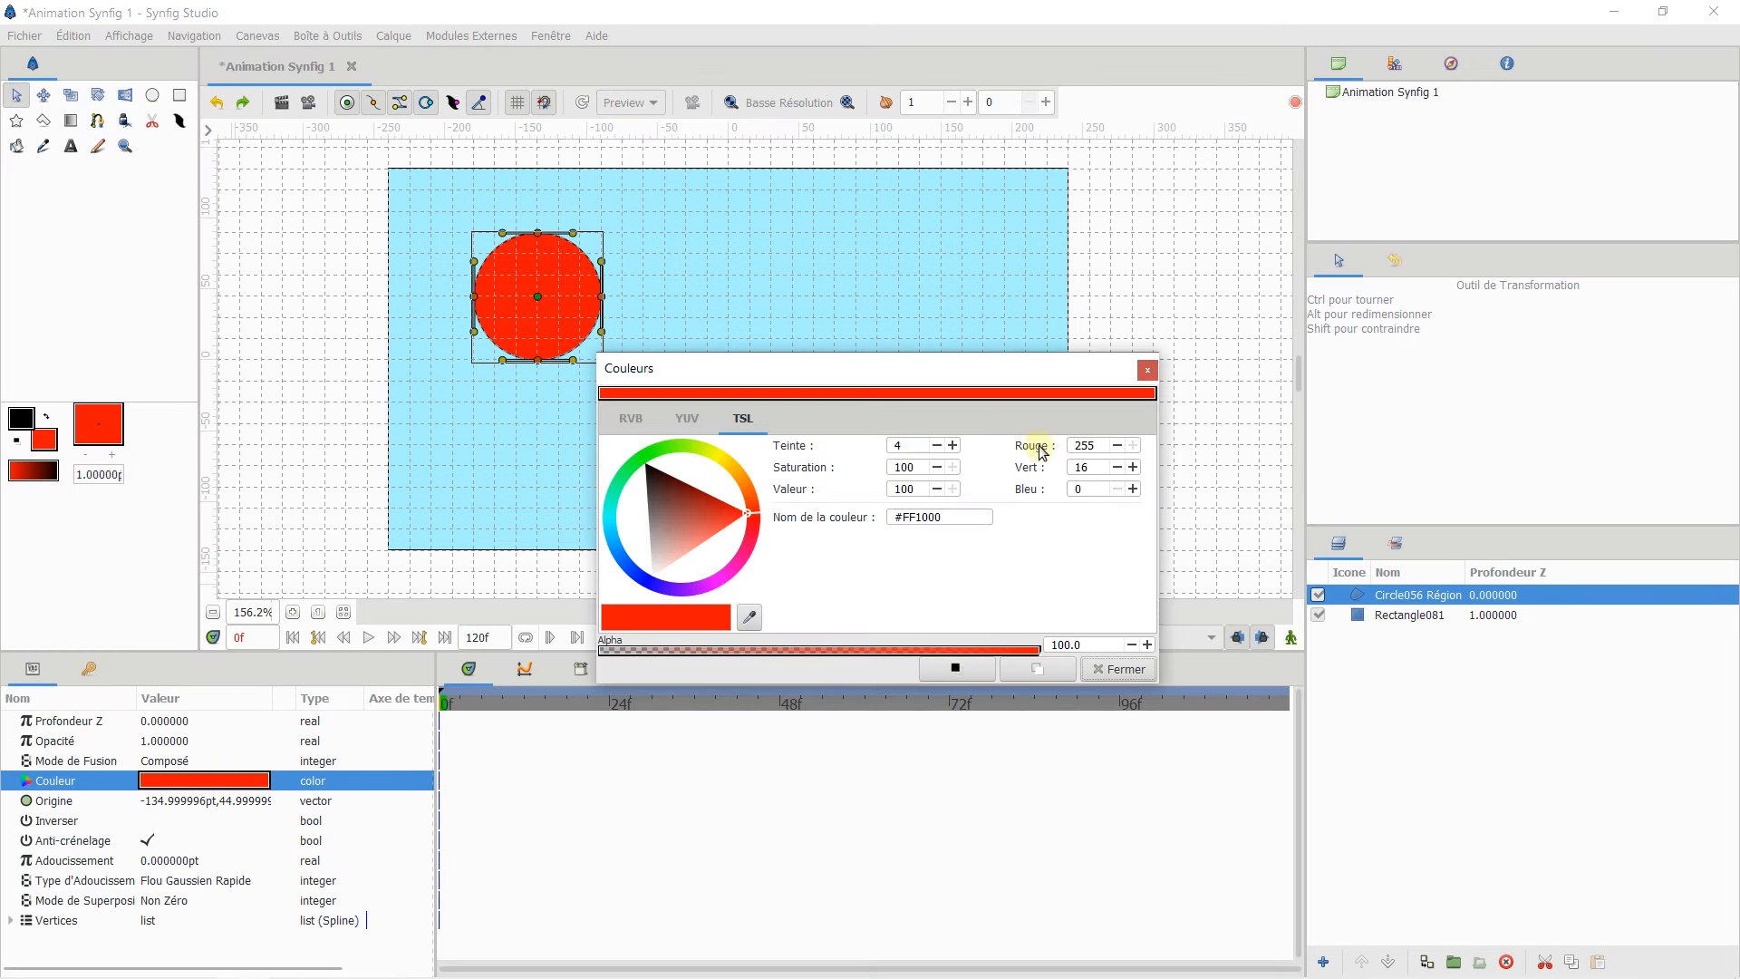
left_click(1116, 669)
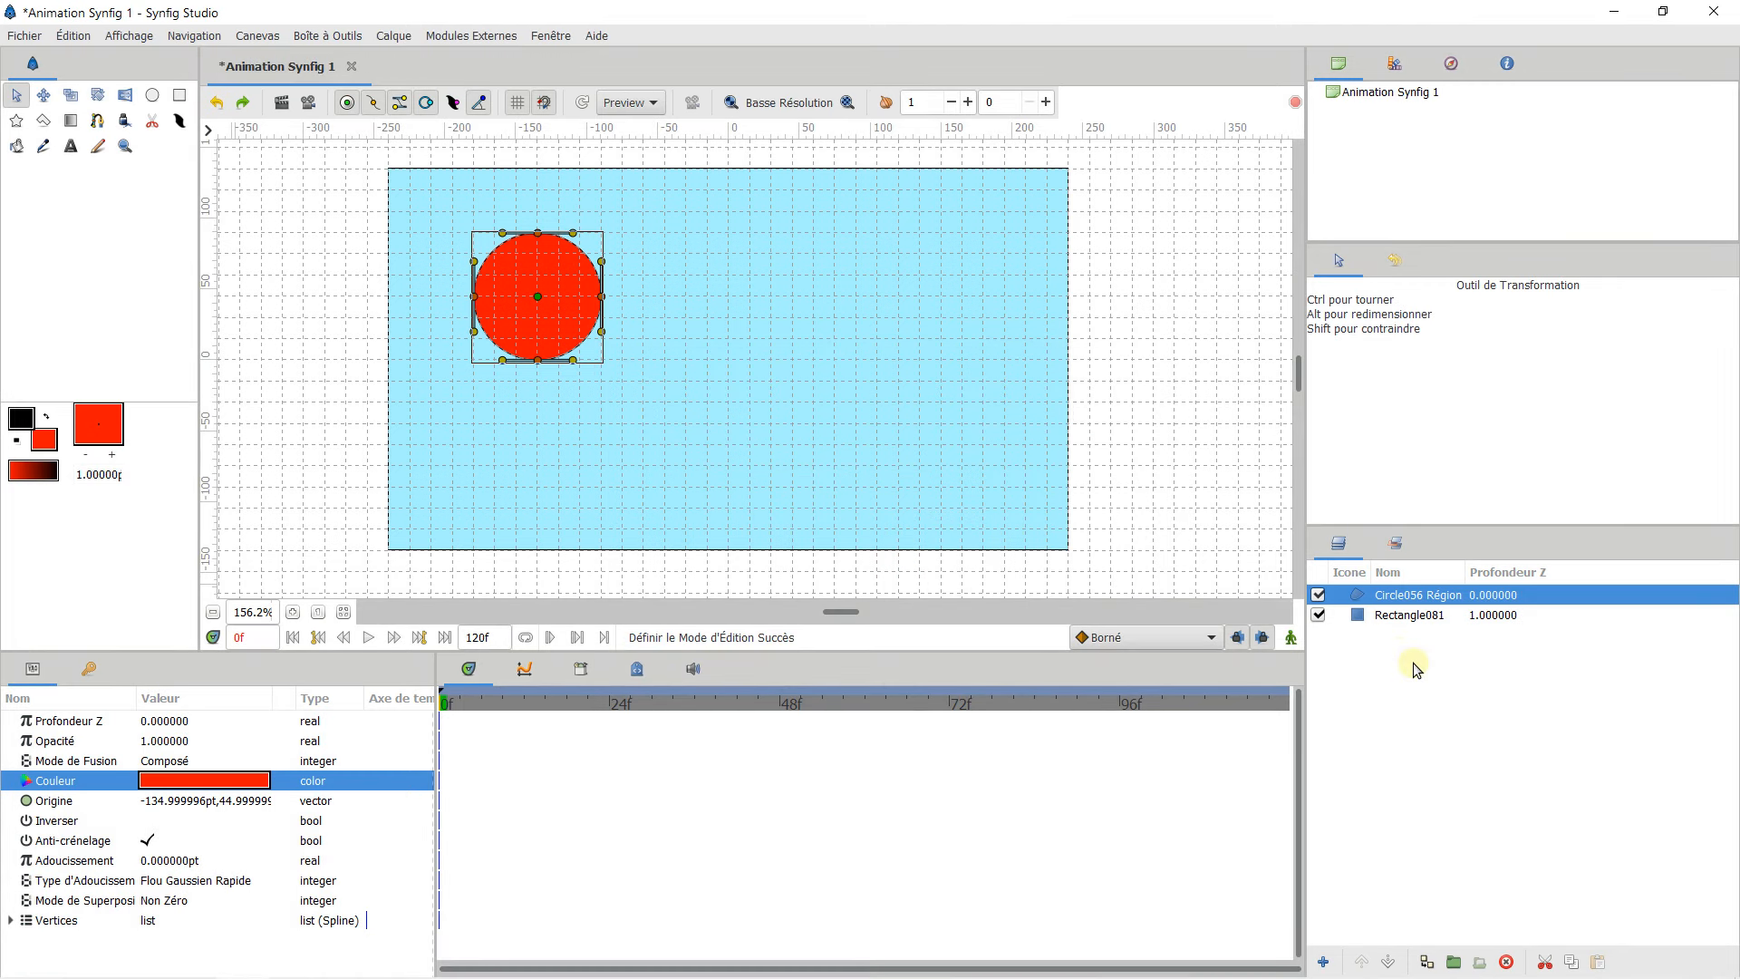
left_click(294, 301)
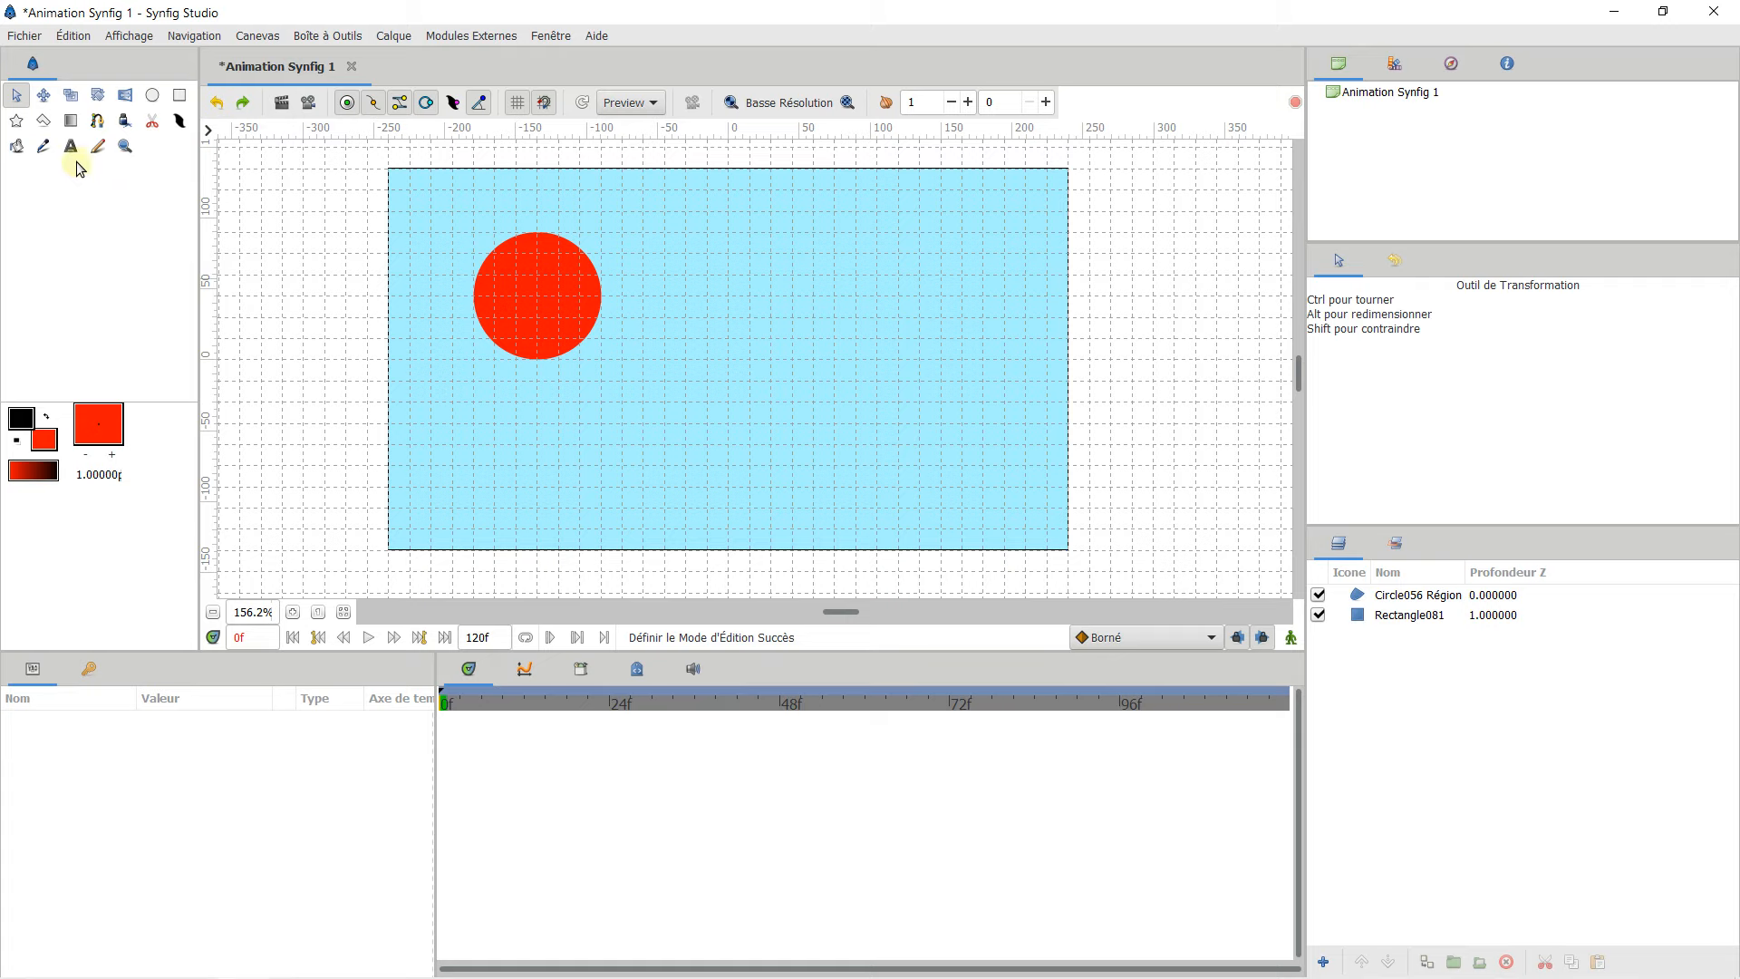
Step: Try a diagonal linear red-to-black gradient over the ungrouped circle and rectangle, and undo it
left_click(71, 127)
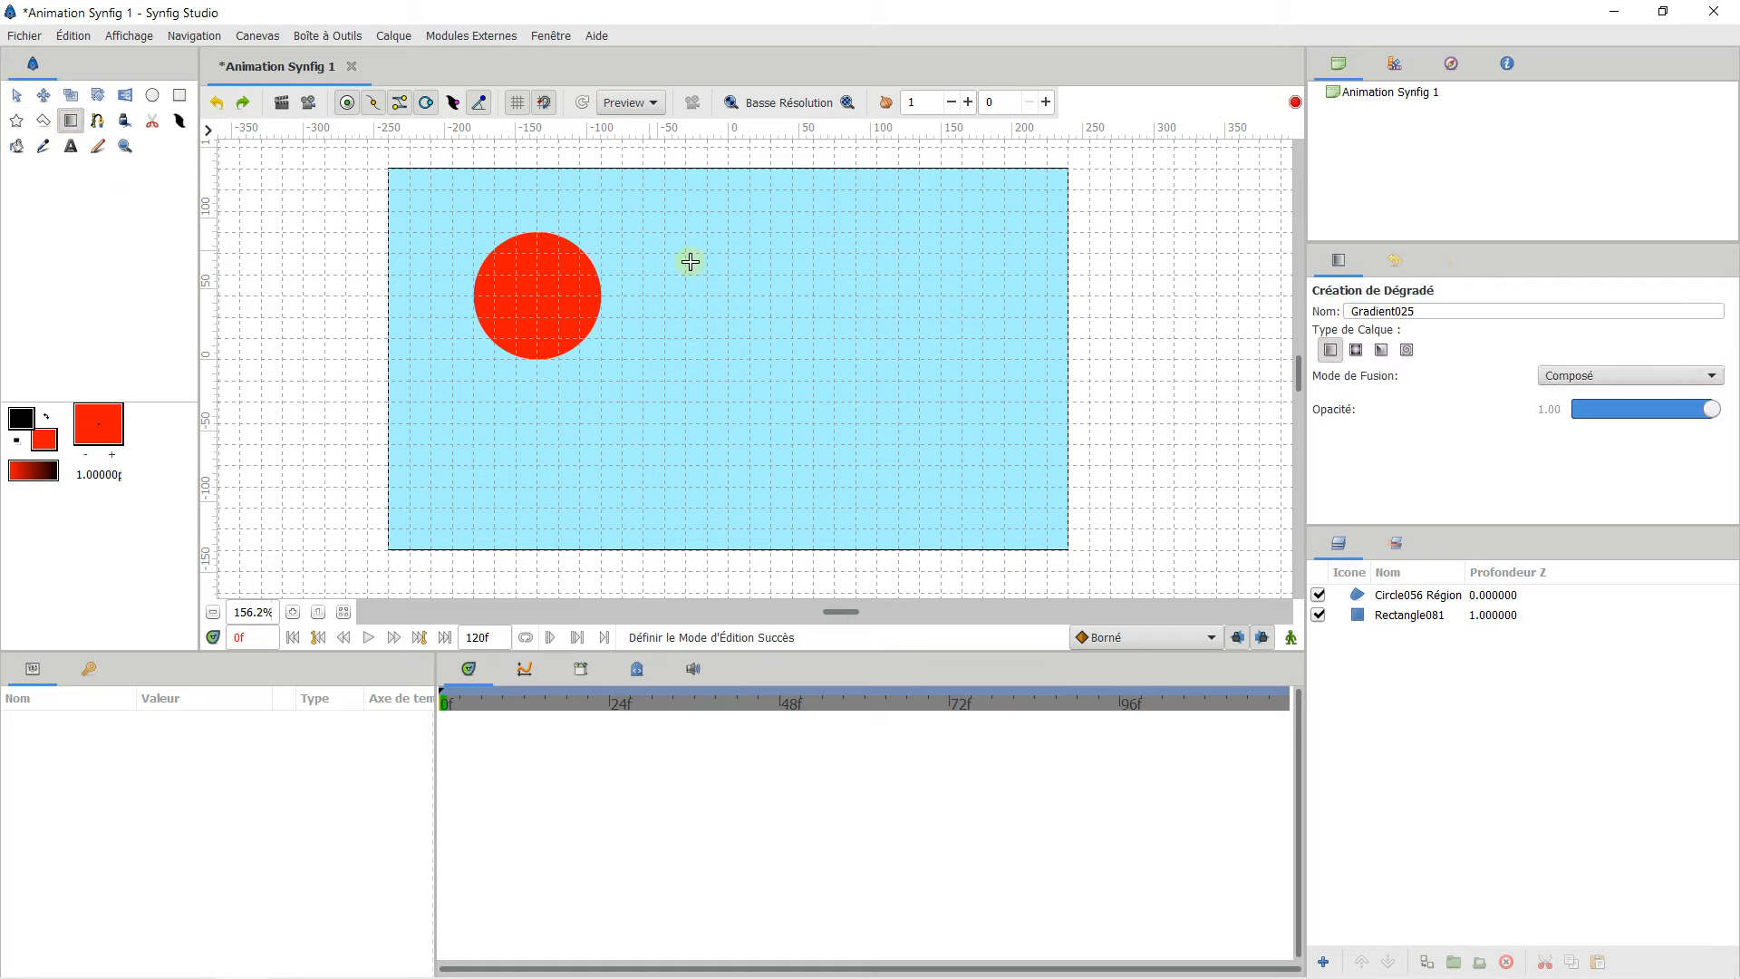
left_click_drag(709, 283, 785, 375)
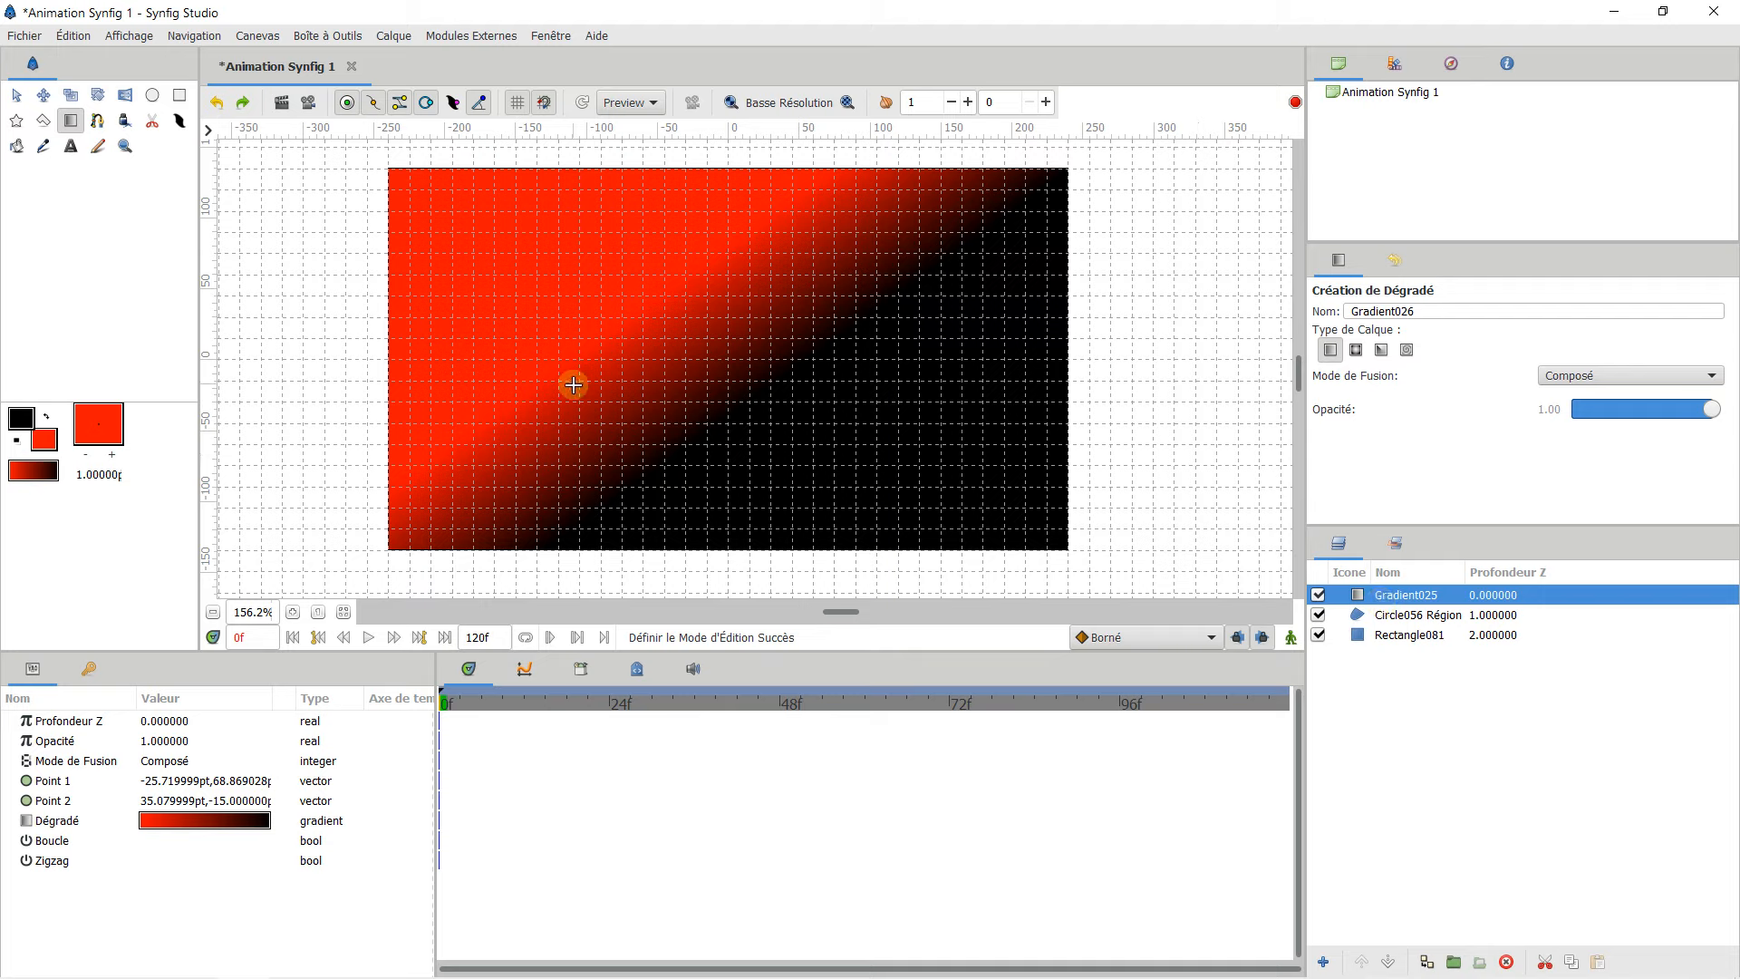
left_click(71, 37)
left_click(70, 59)
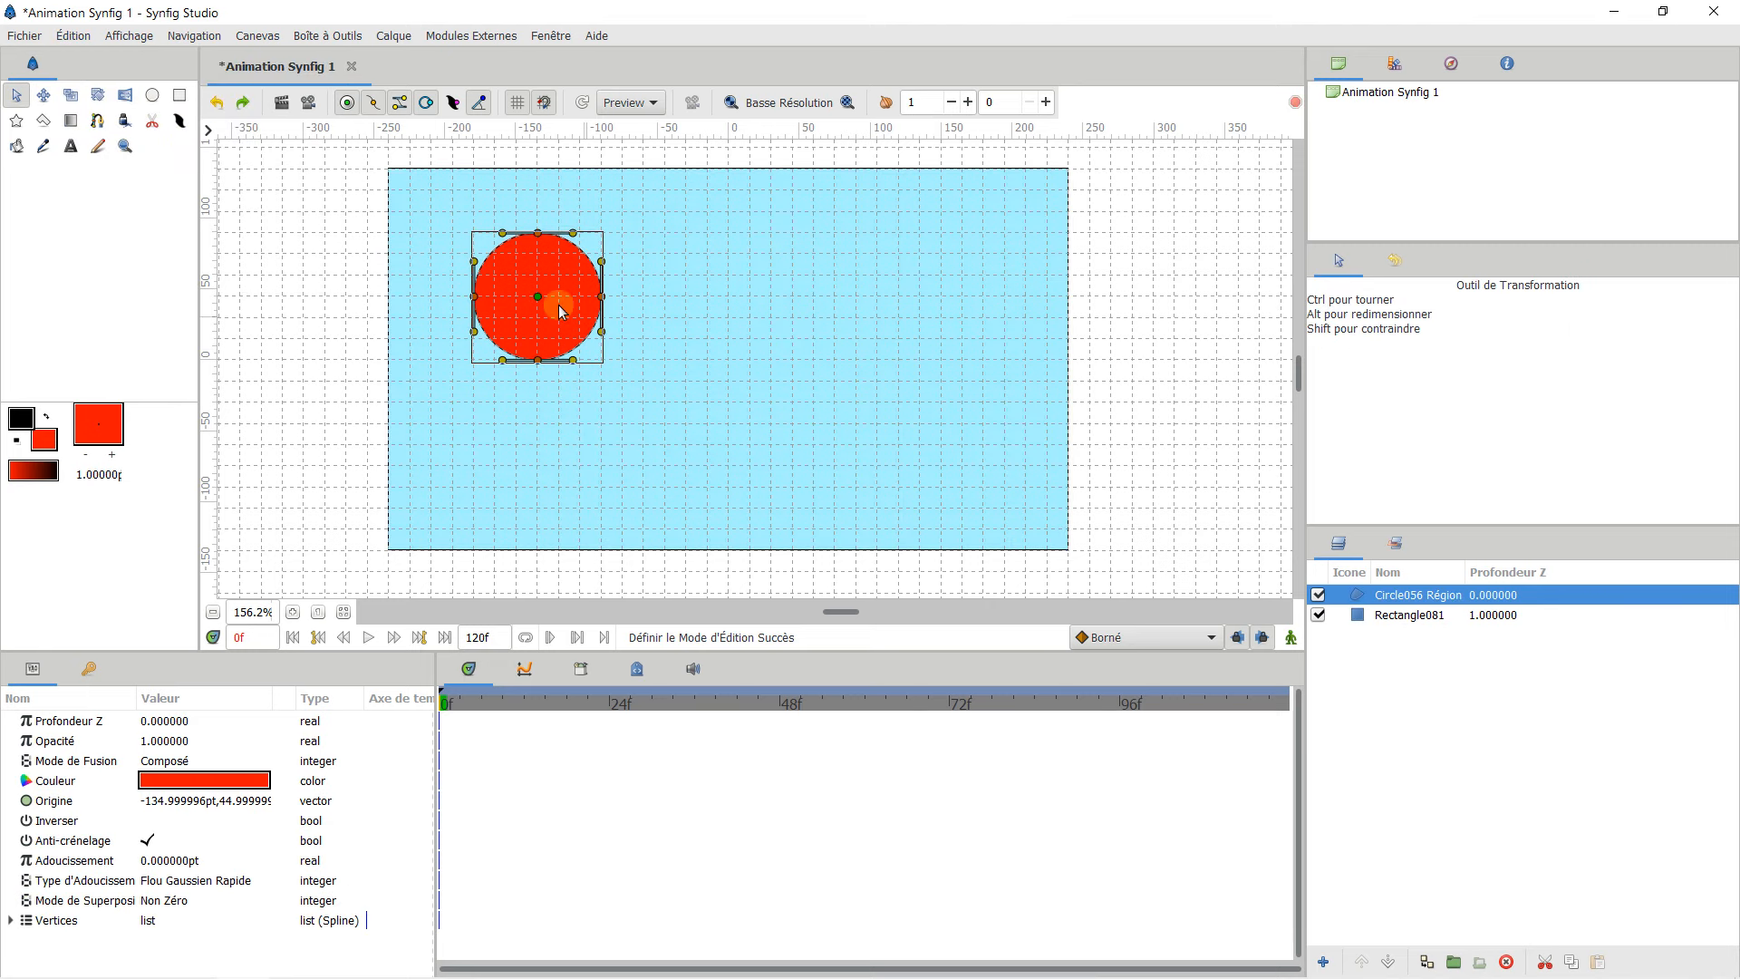
Step: Group the circle layer on its own above the rectangle layer and expand the new group
left_click_drag(485, 310, 511, 330)
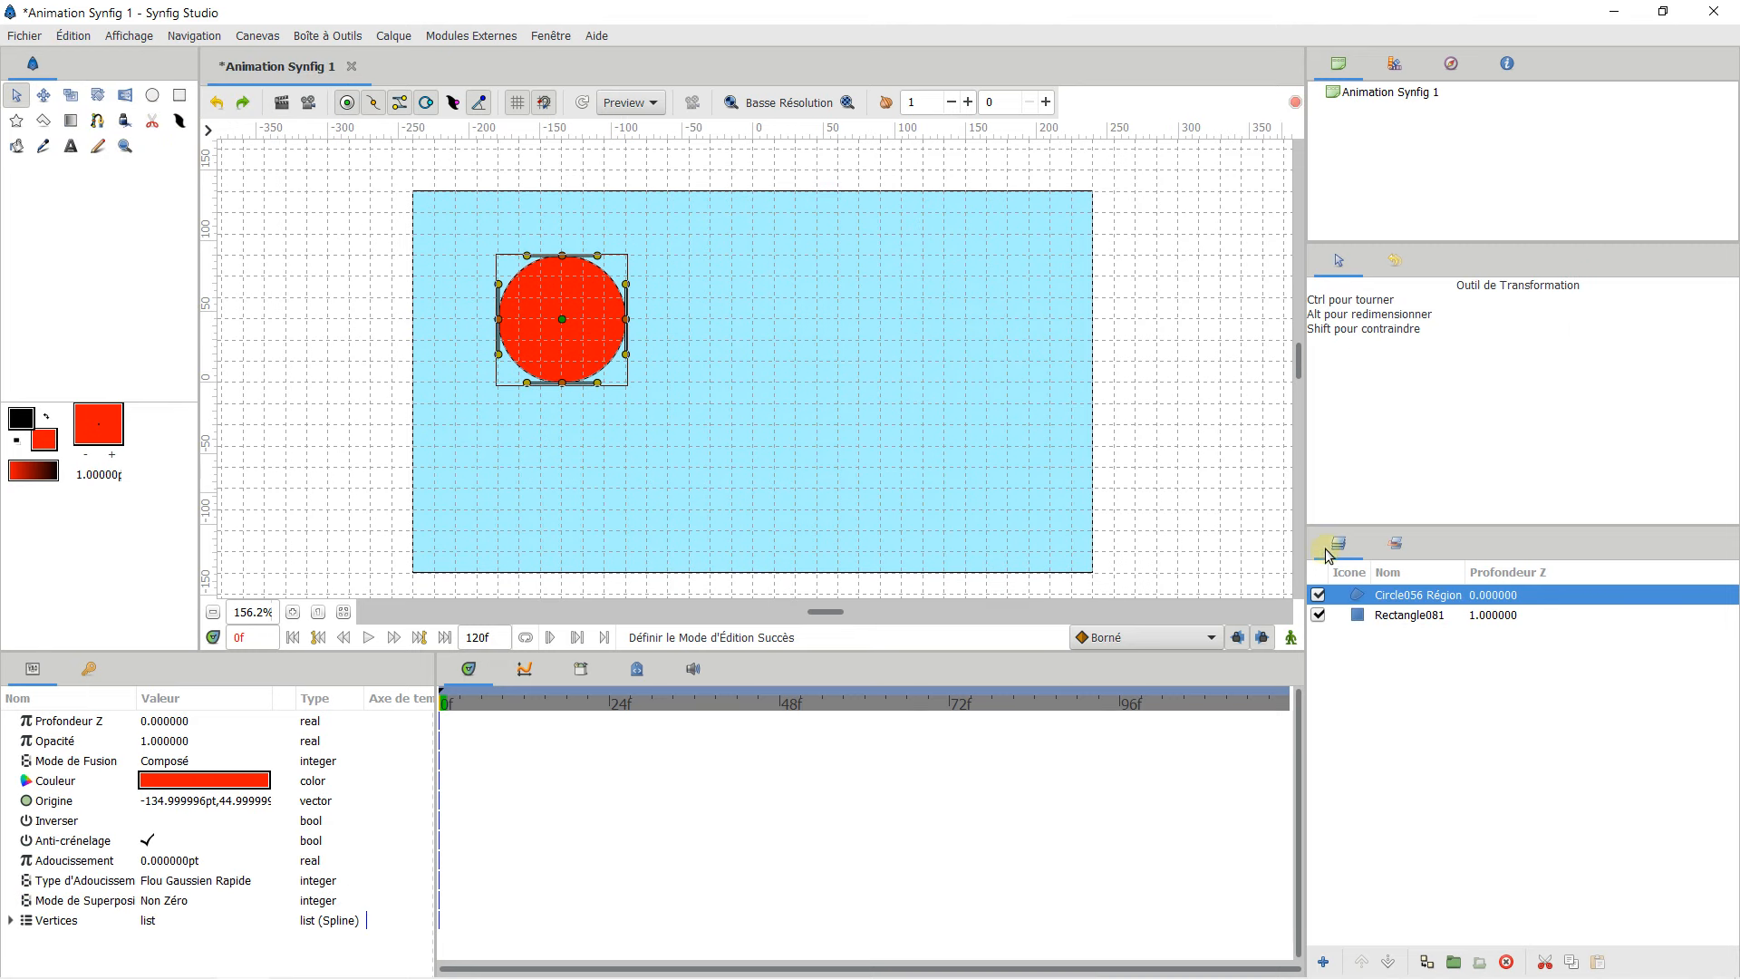
left_click(1401, 616)
left_click(1394, 598)
right_click(1377, 598)
left_click(1414, 341)
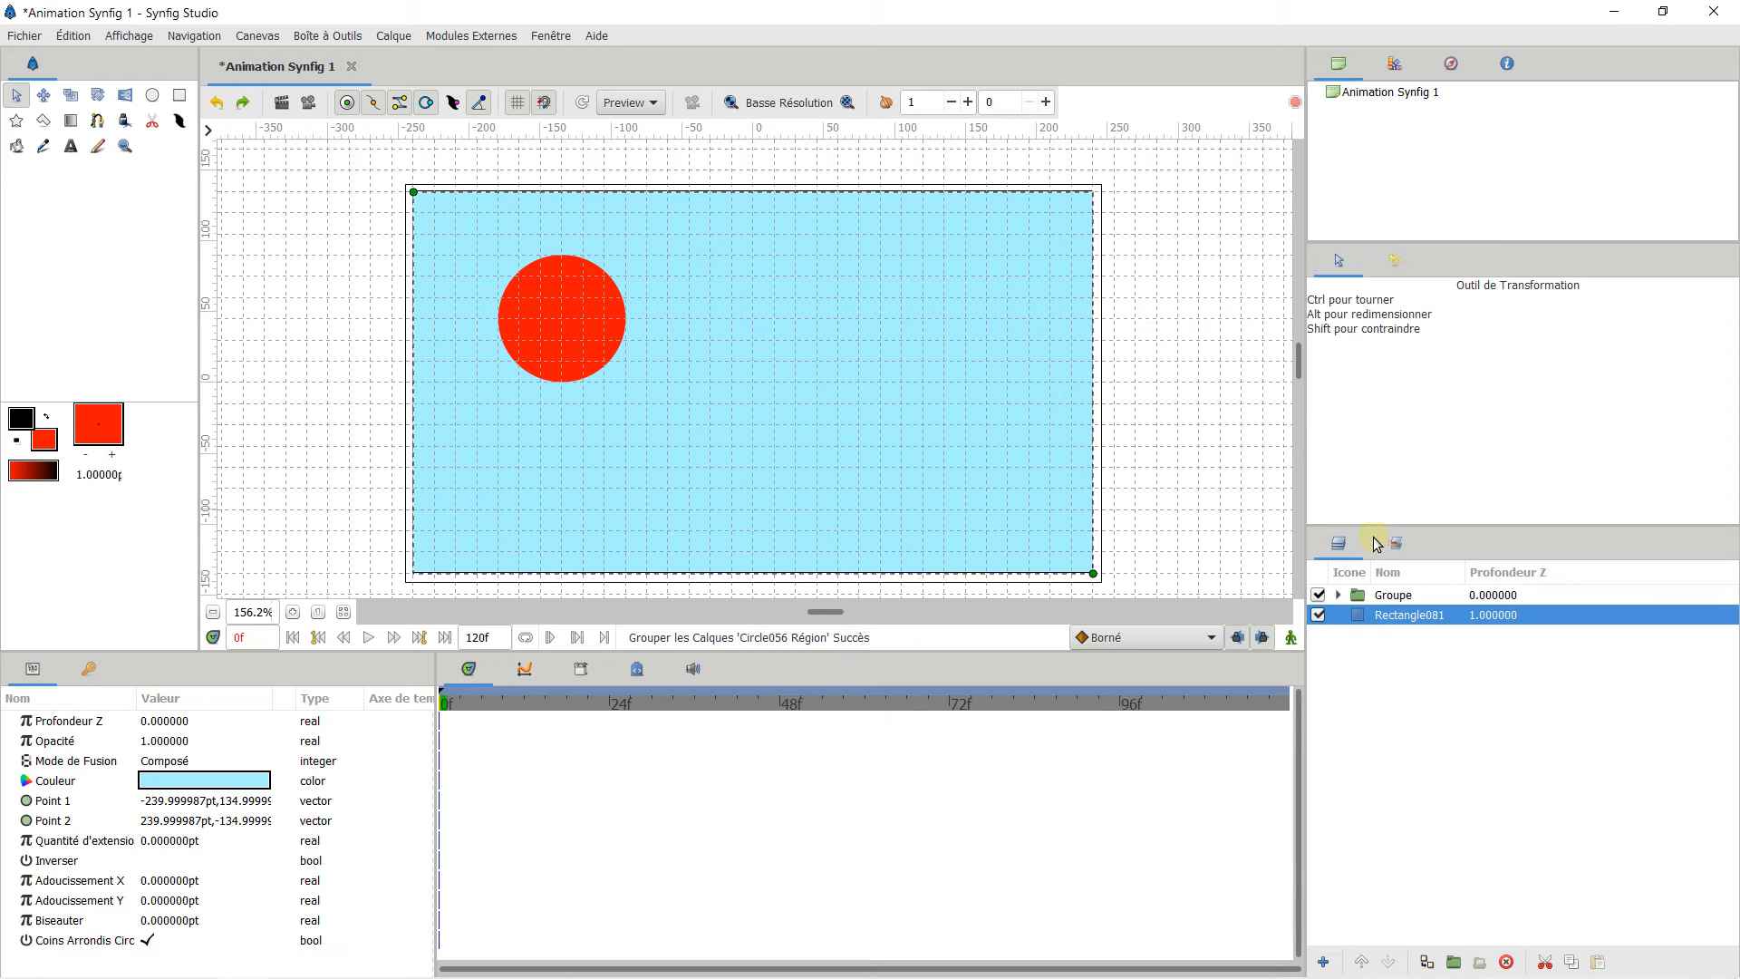
left_click(1384, 596)
left_click(1338, 594)
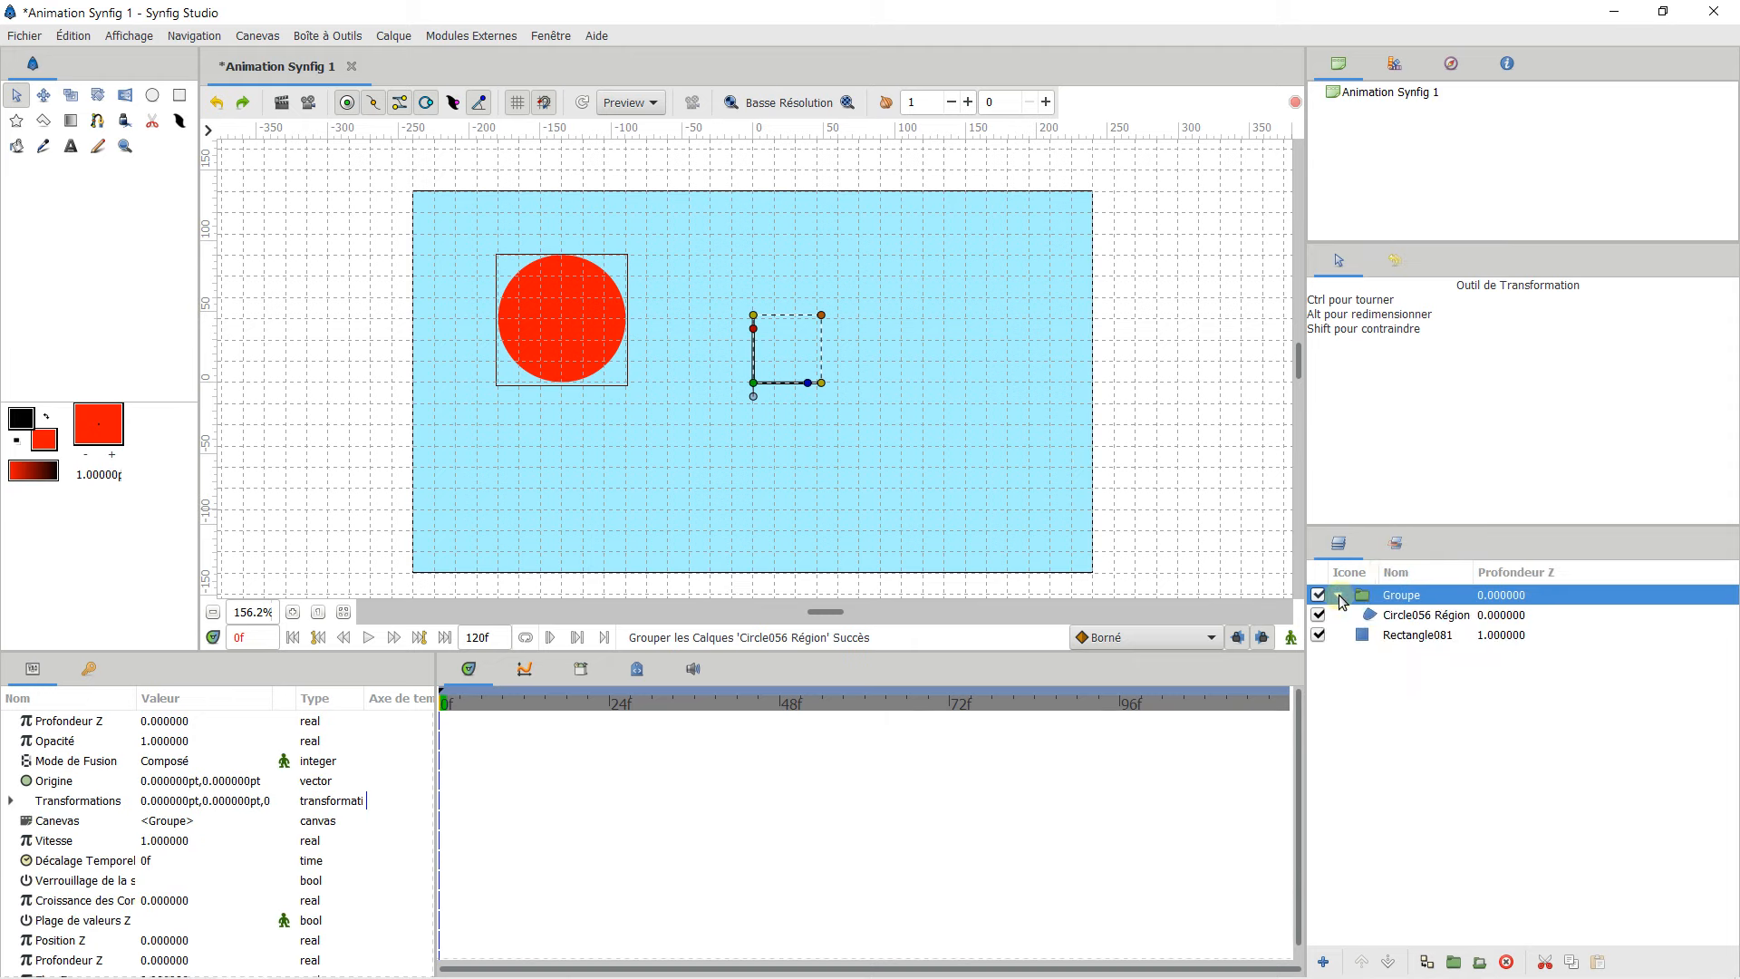
Step: Add a linear red-to-black gradient above the circle inside the group, from about (-135, 52) to (-105, 56) pt
left_click(1394, 618)
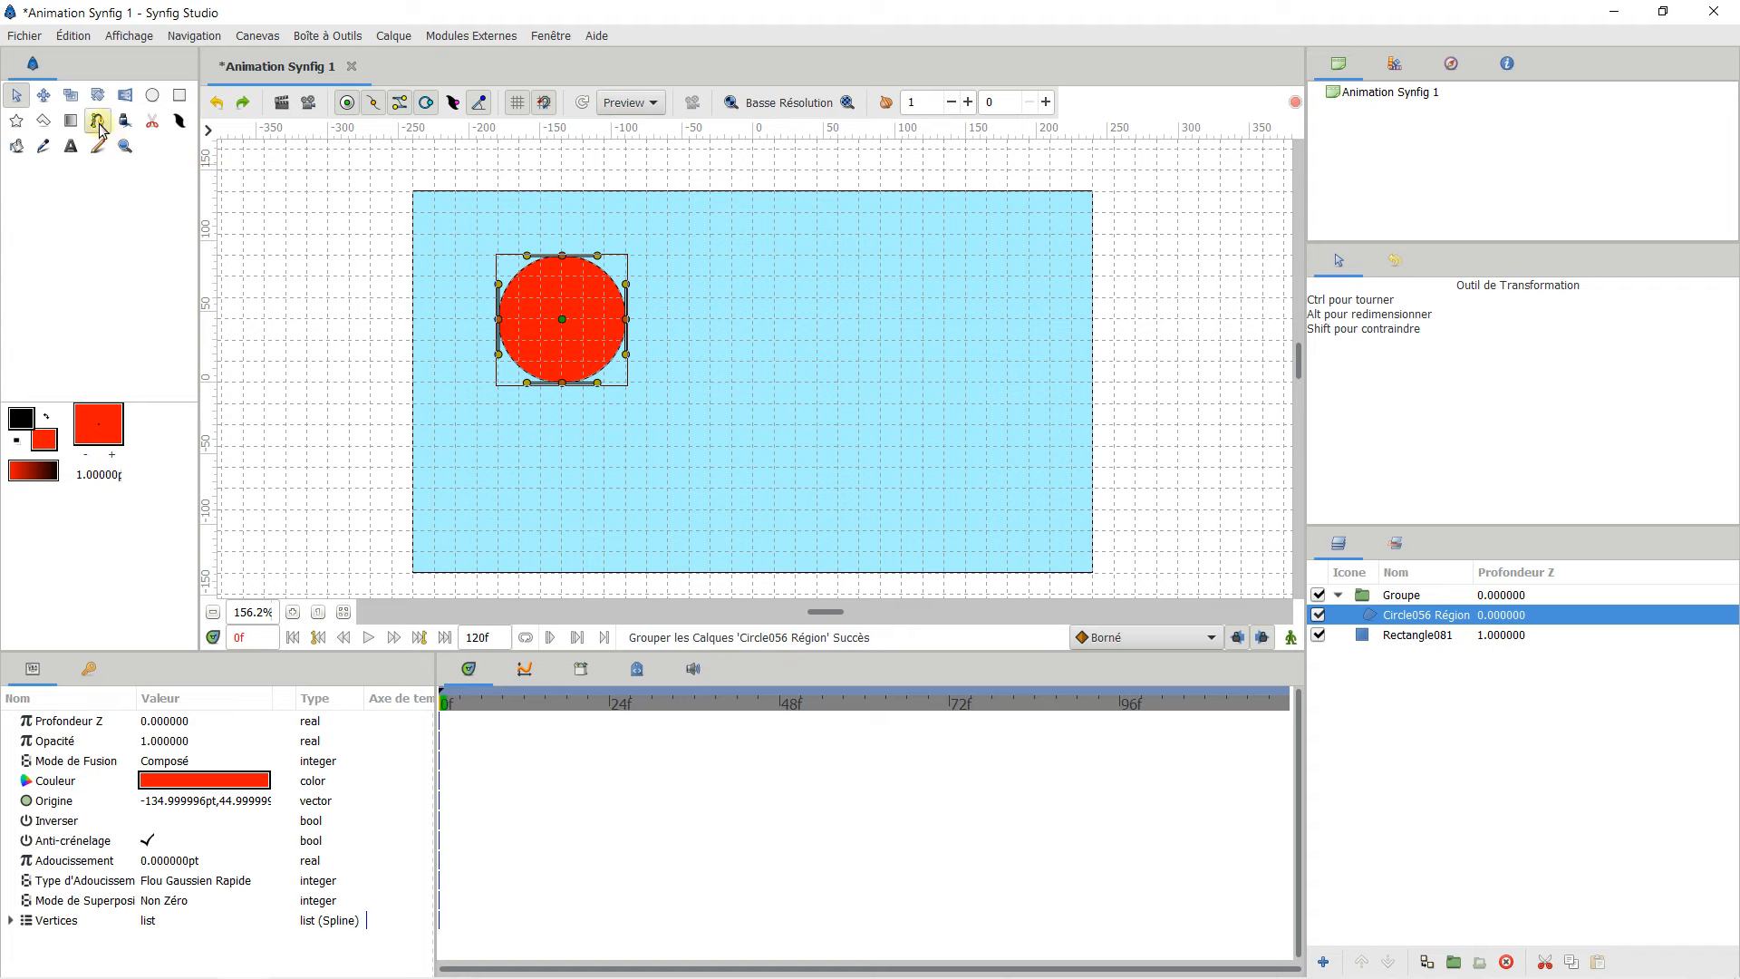
left_click(71, 121)
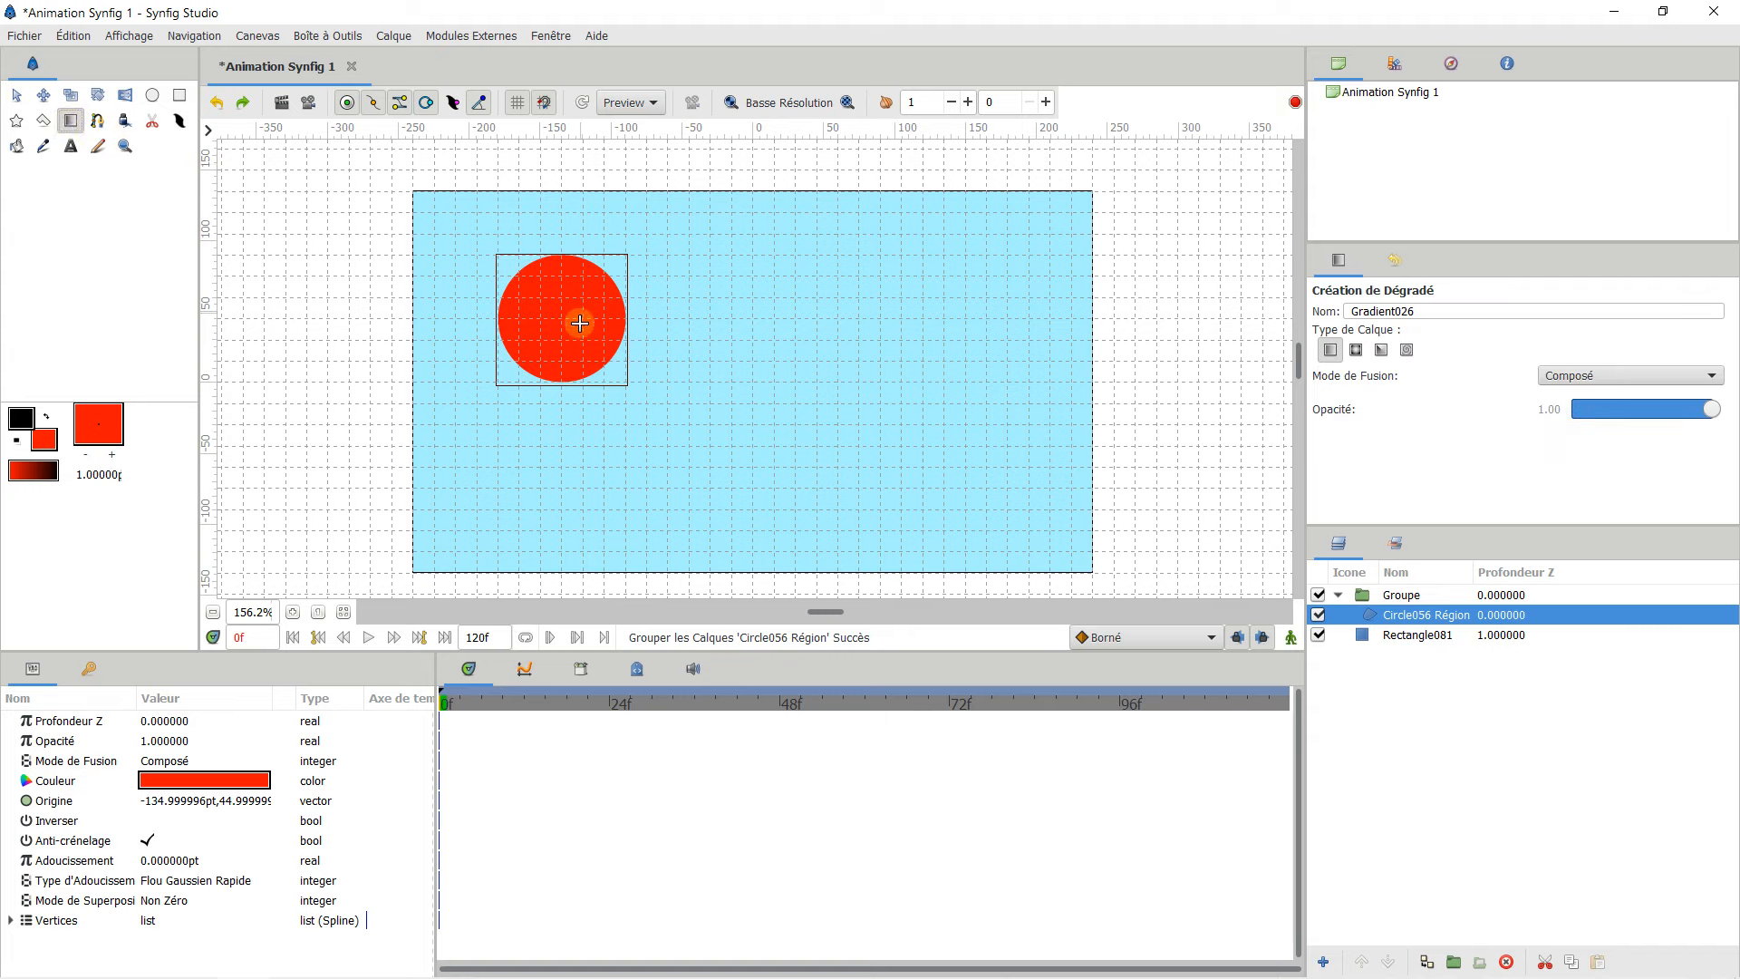
left_click_drag(559, 311, 594, 320)
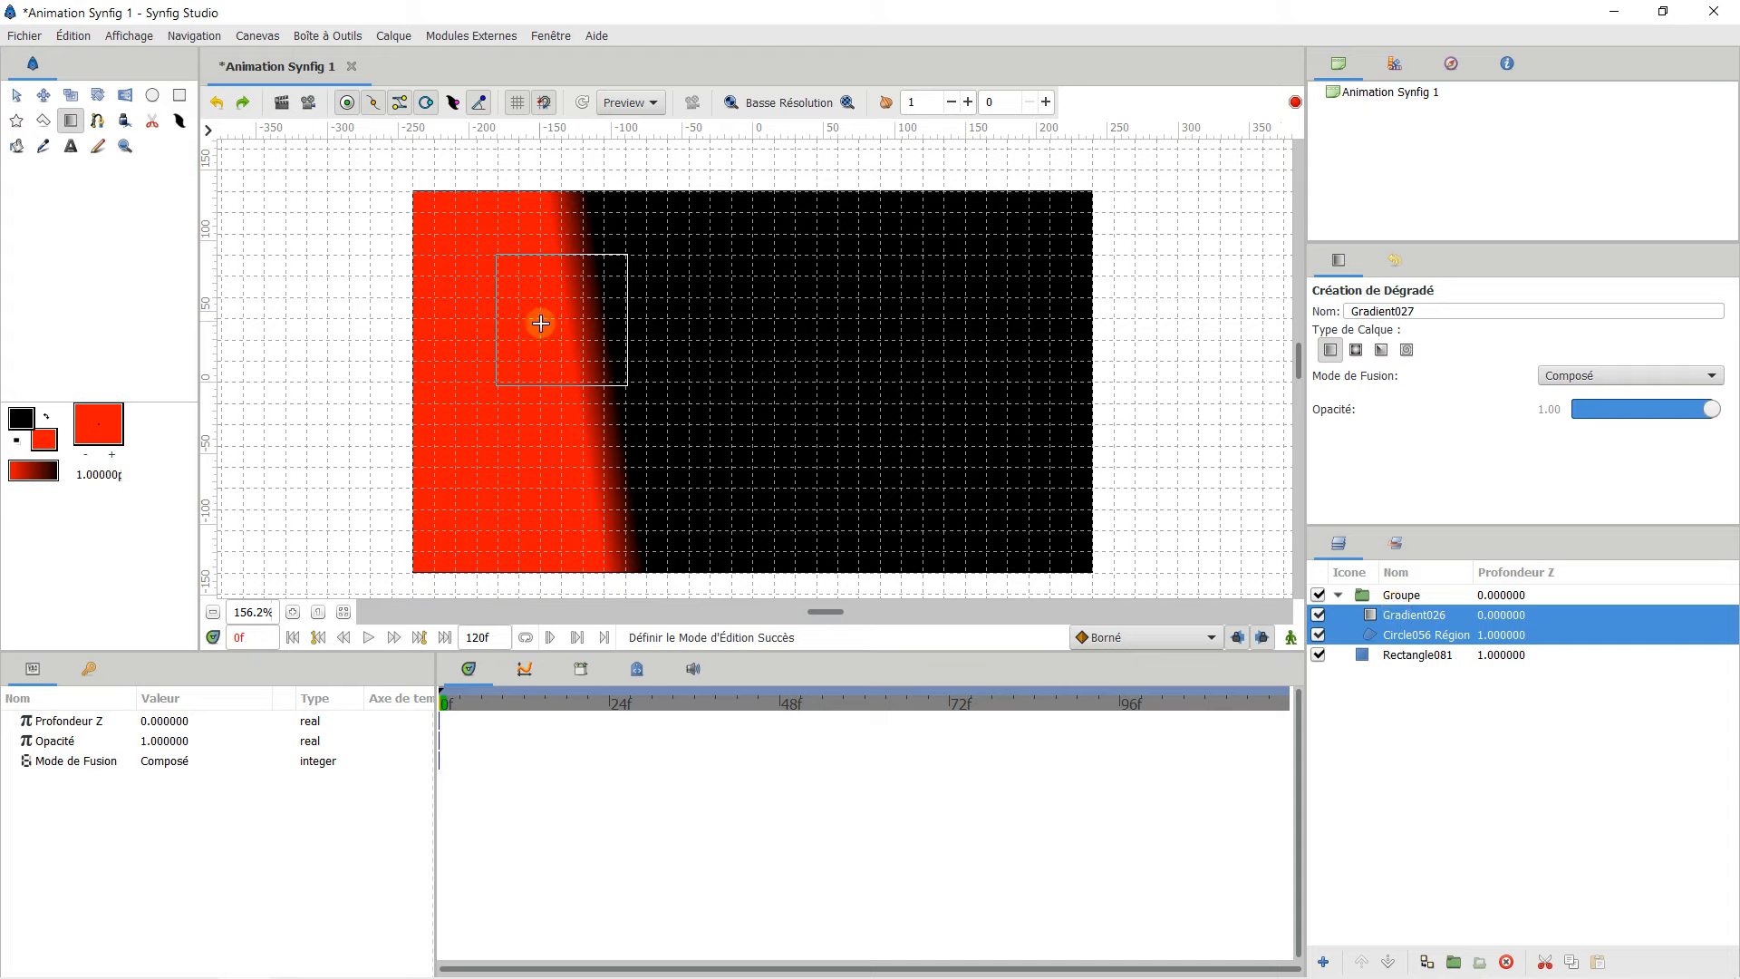
Step: Set the grouped gradient layer's blend mode to Direct Dessus to confine it to the circle
double_click(1411, 615)
left_click(1371, 625)
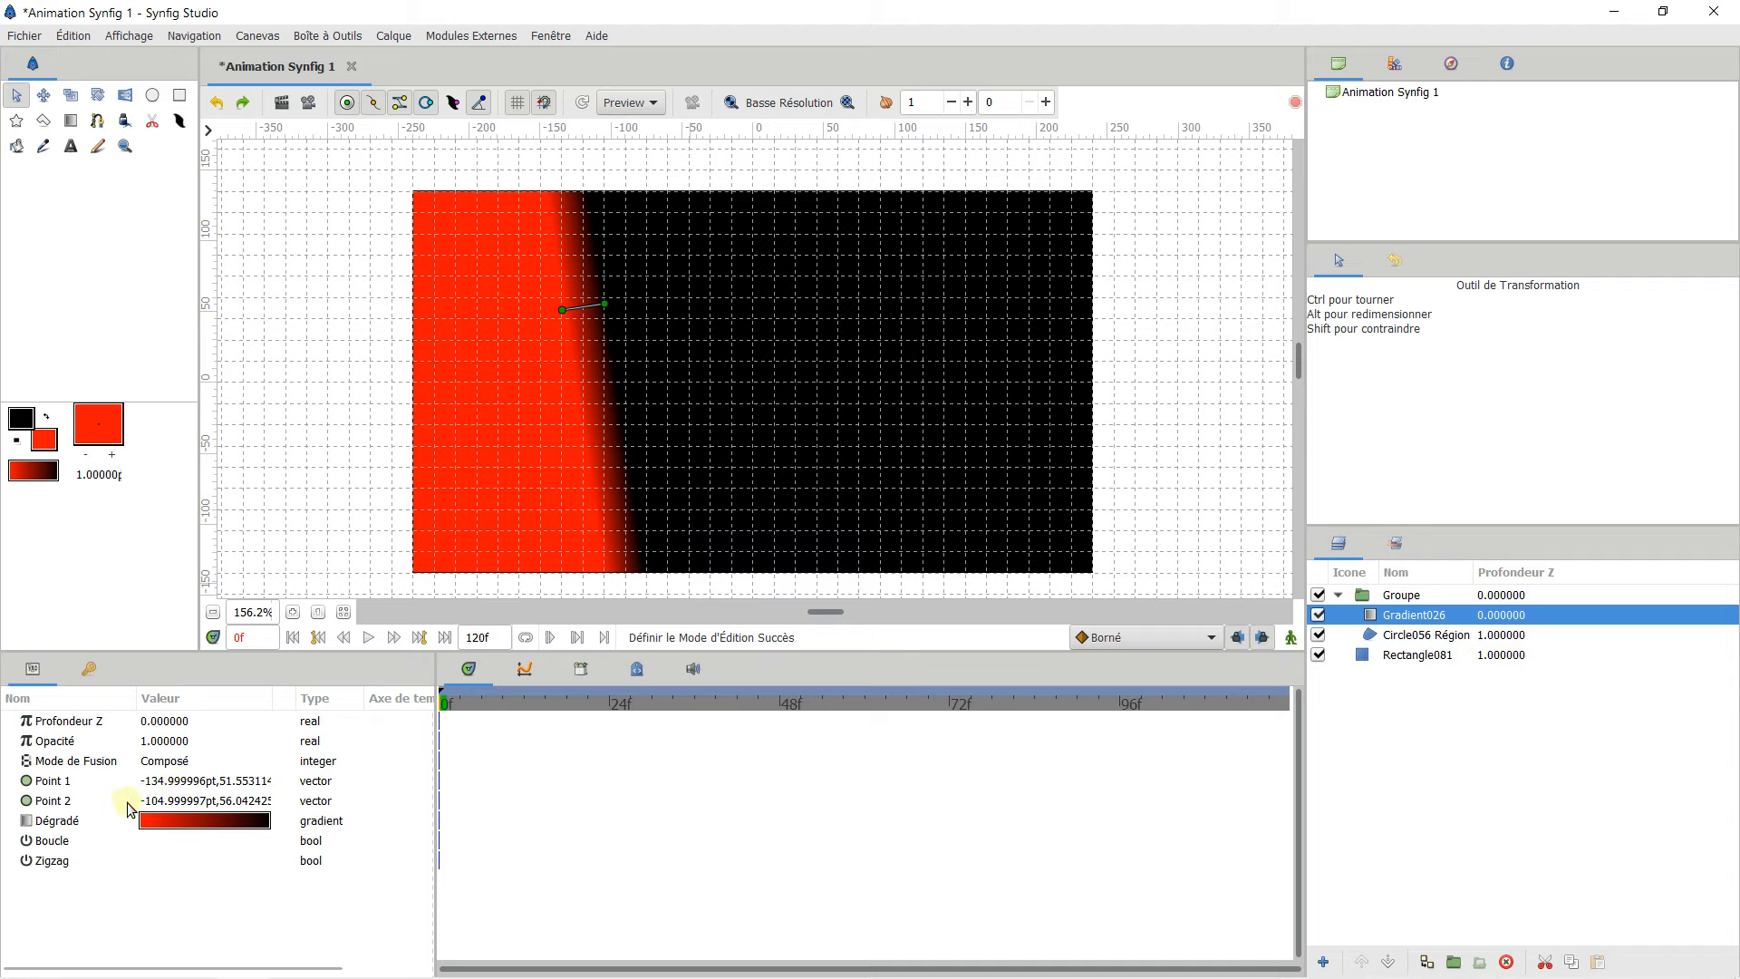
left_click(162, 766)
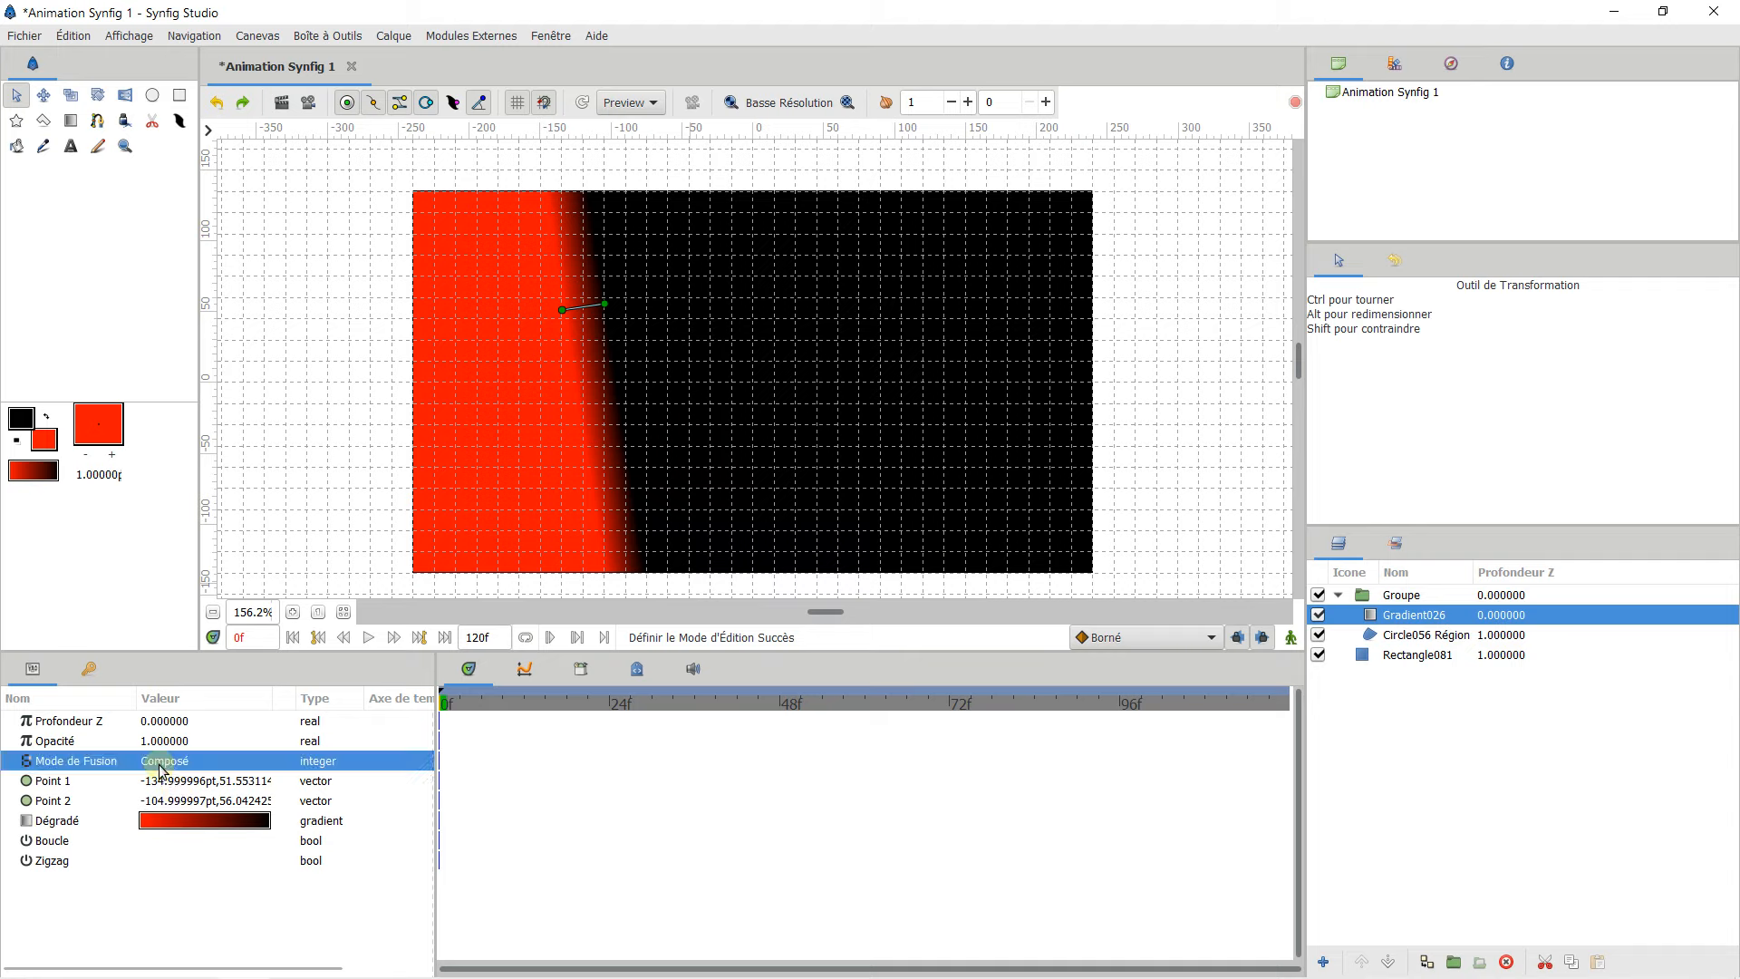
left_click(177, 769)
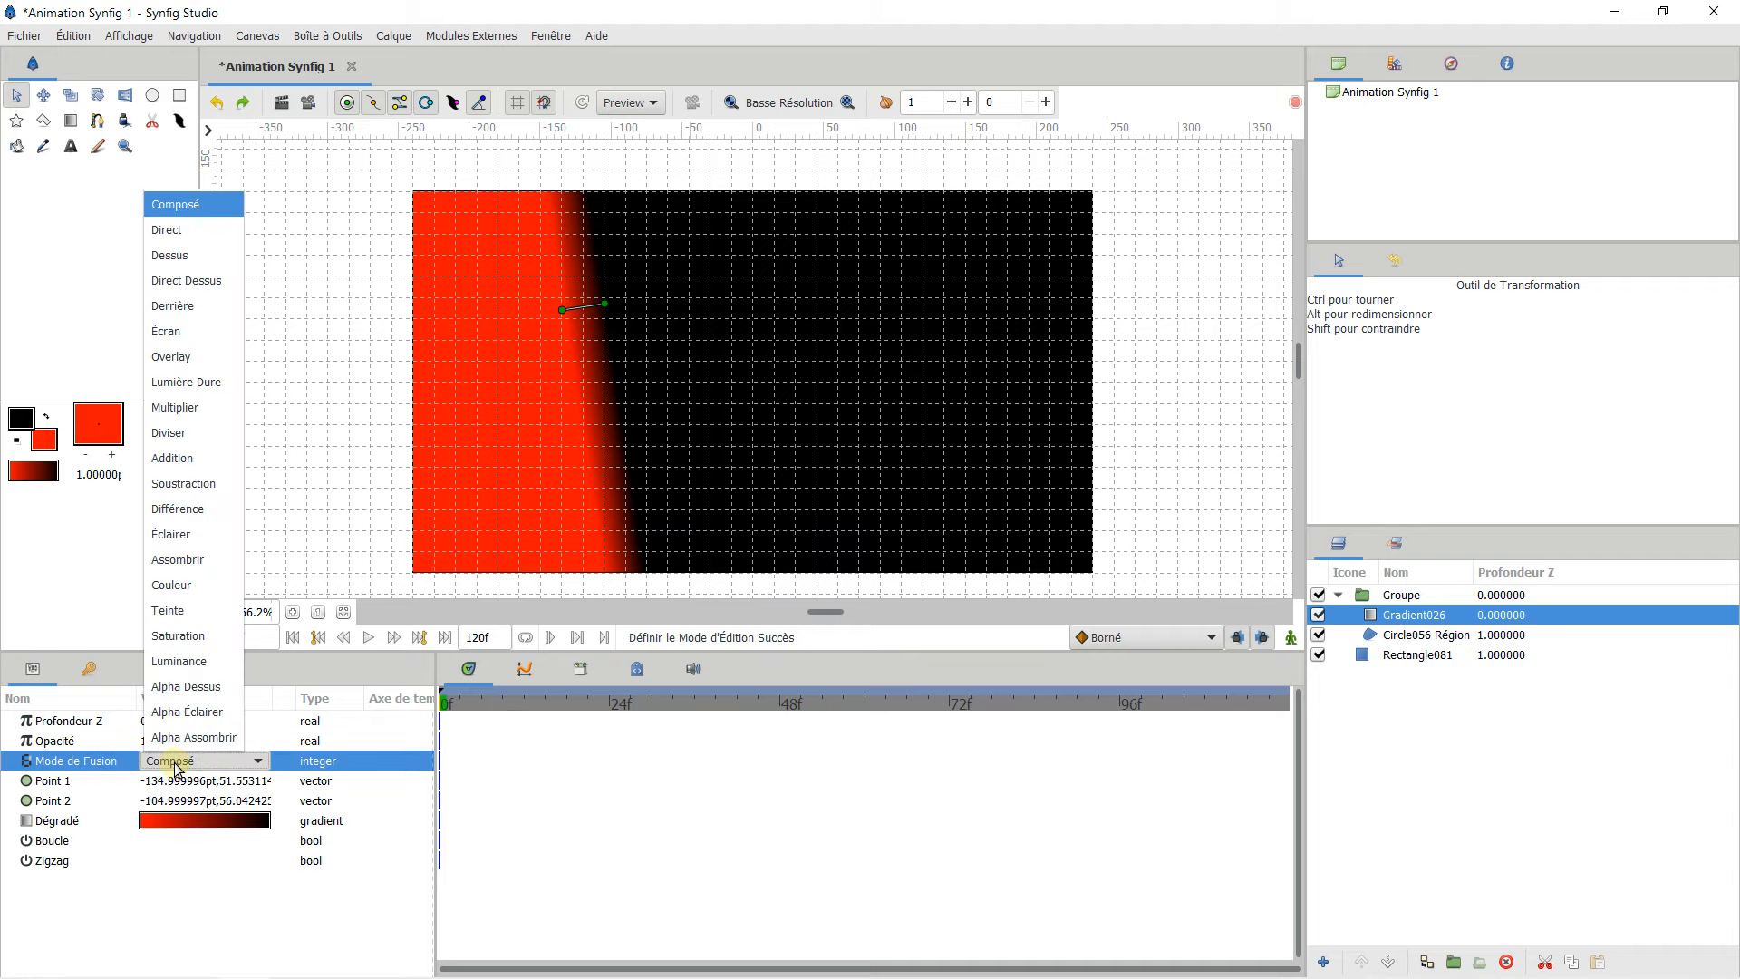
left_click(181, 281)
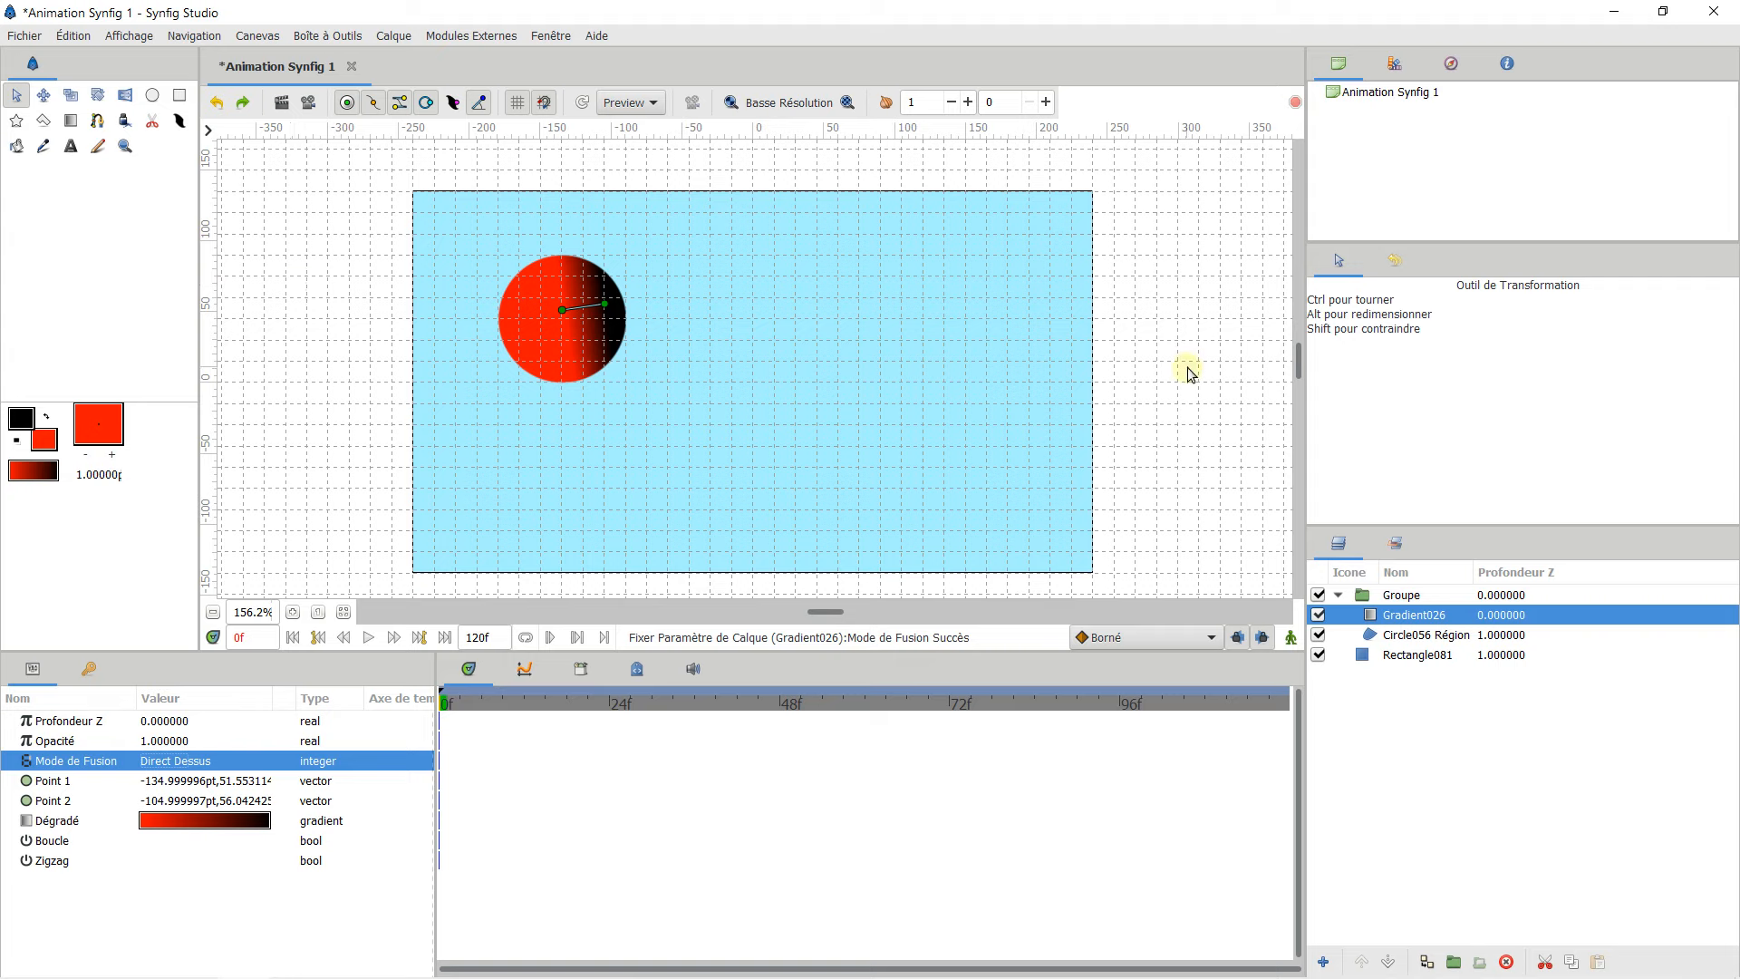
left_click(1142, 375)
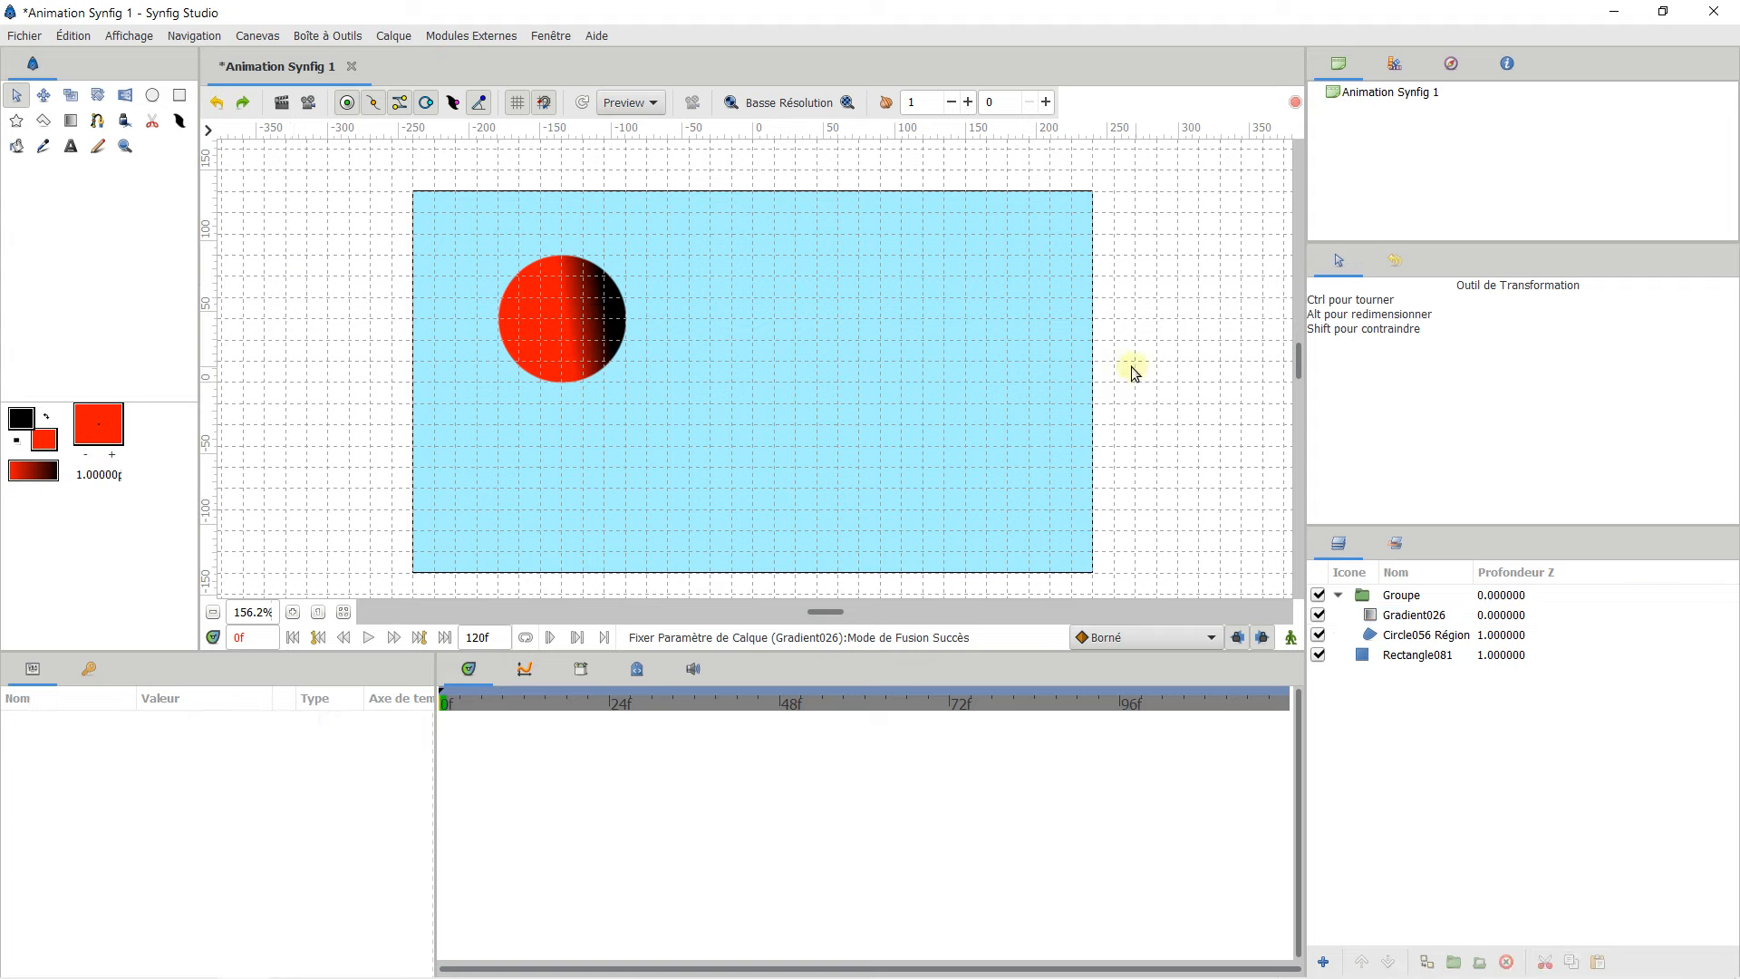
Step: Hide the grid and move the gradient's Point 1 to about (-157, 39) pt inside the circle
double_click(1393, 617)
left_click(1369, 621)
left_click(1371, 624)
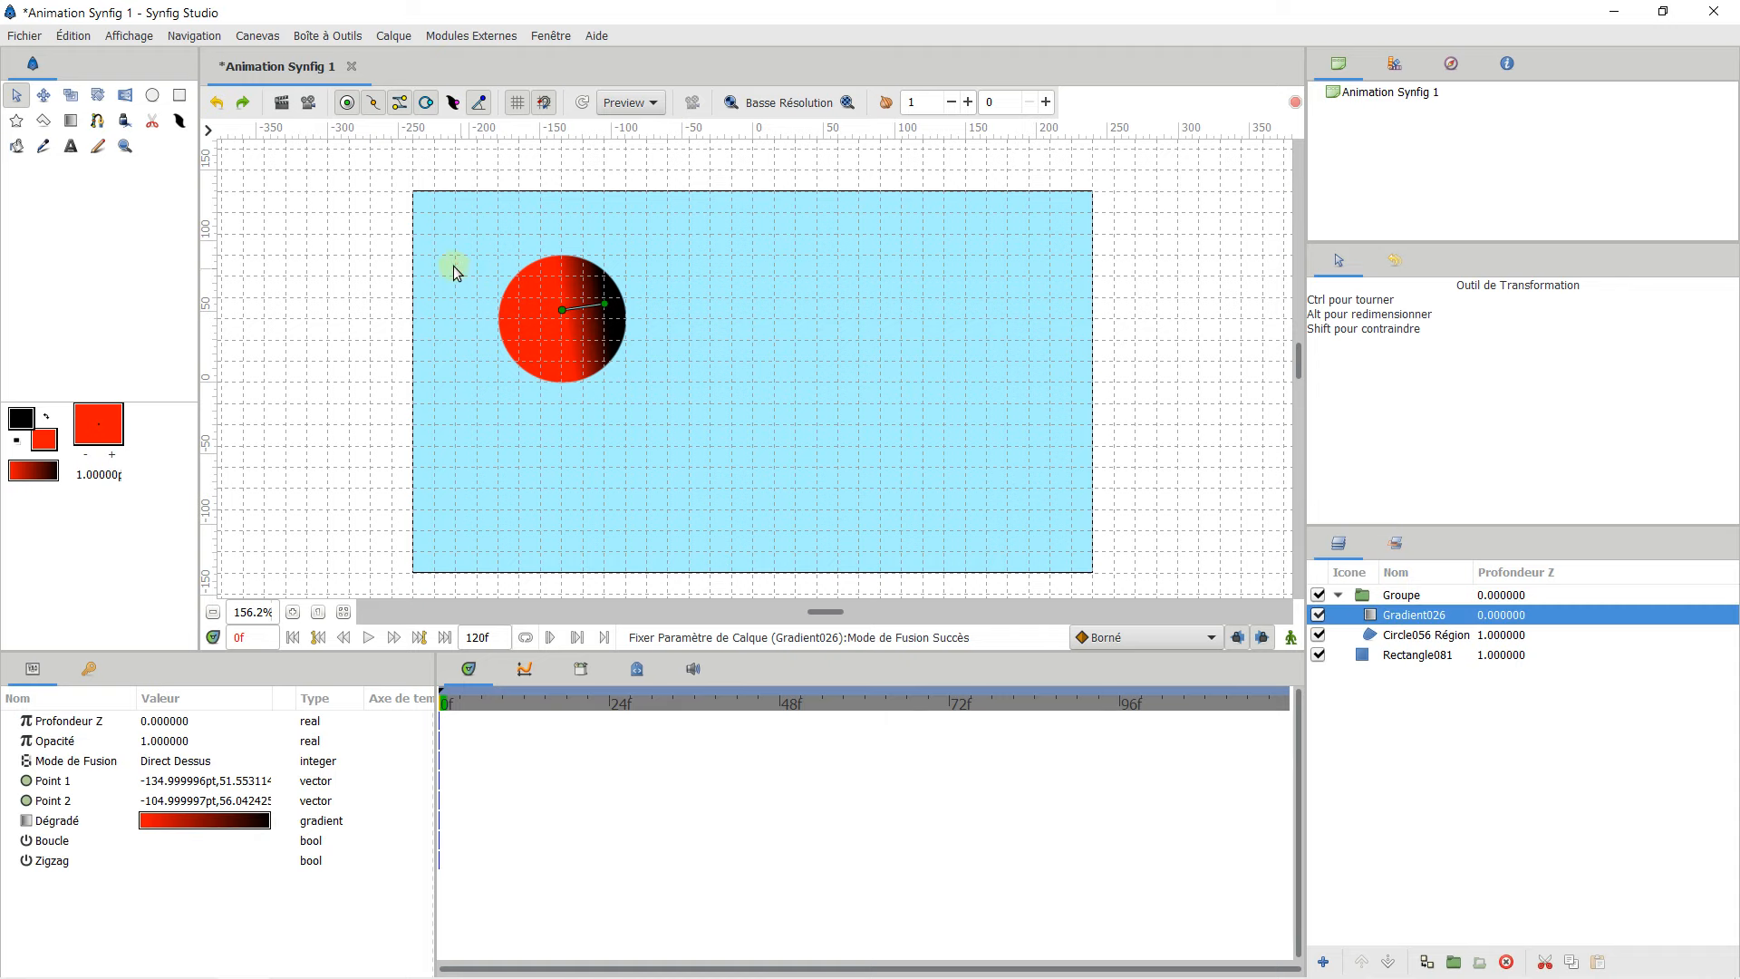
scroll(548, 317, "up", 1)
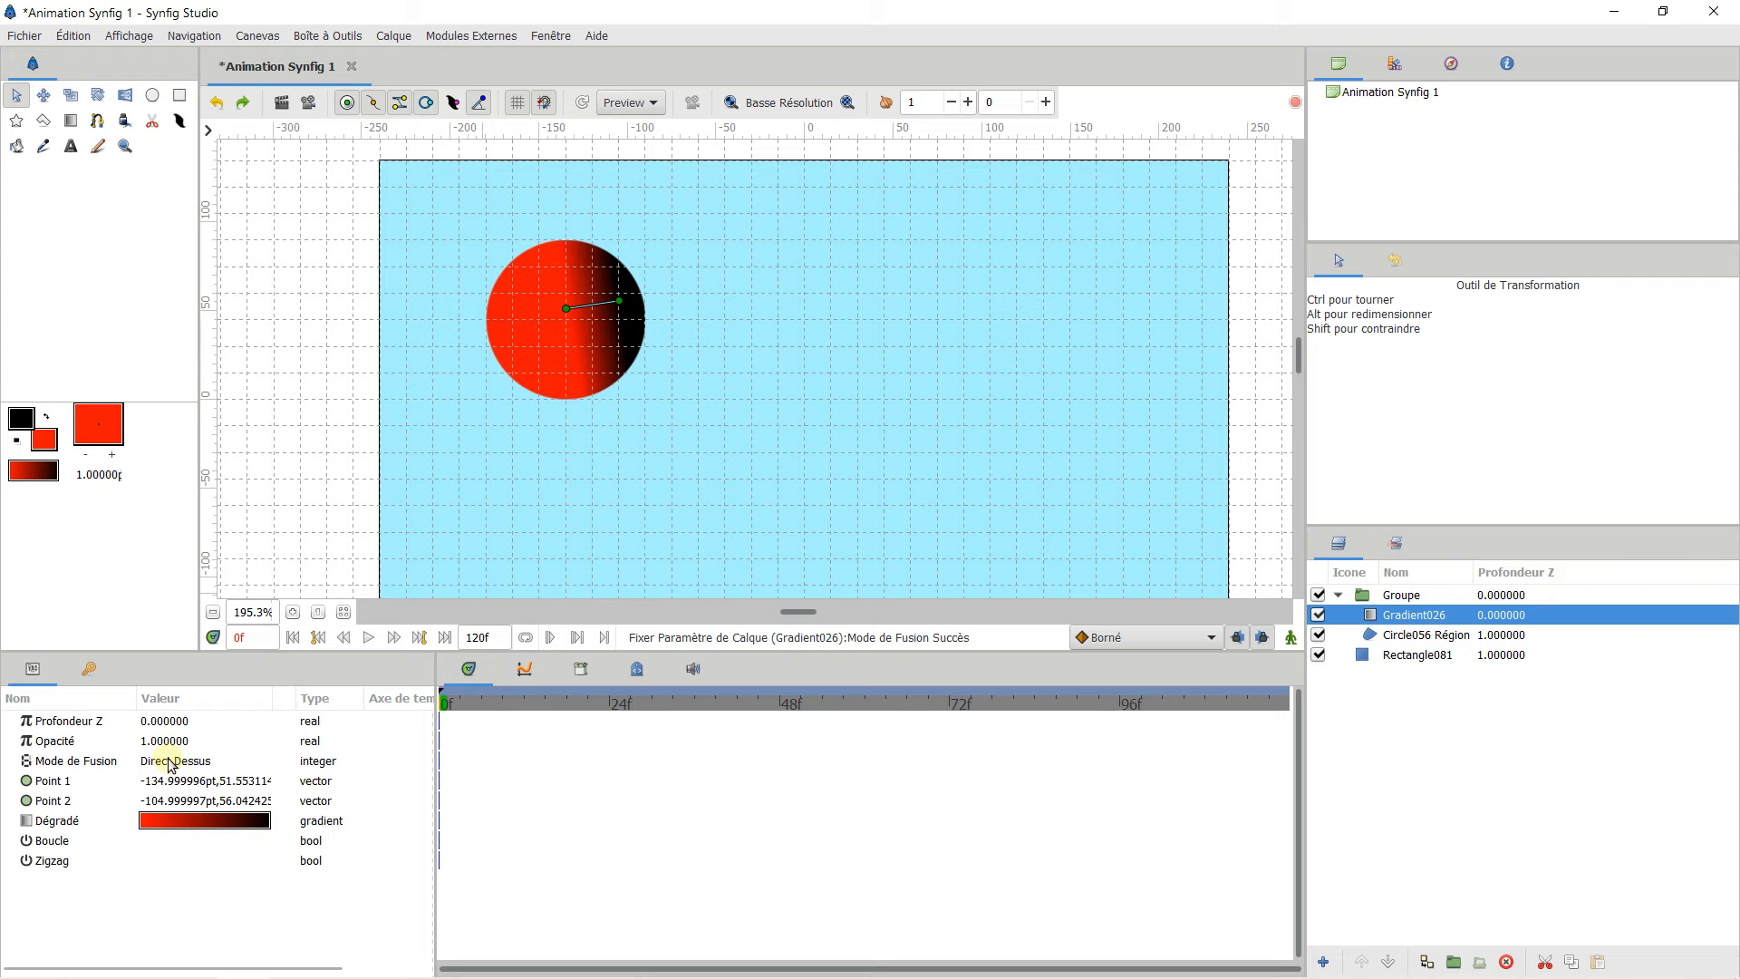
scroll(638, 371, "down", 1)
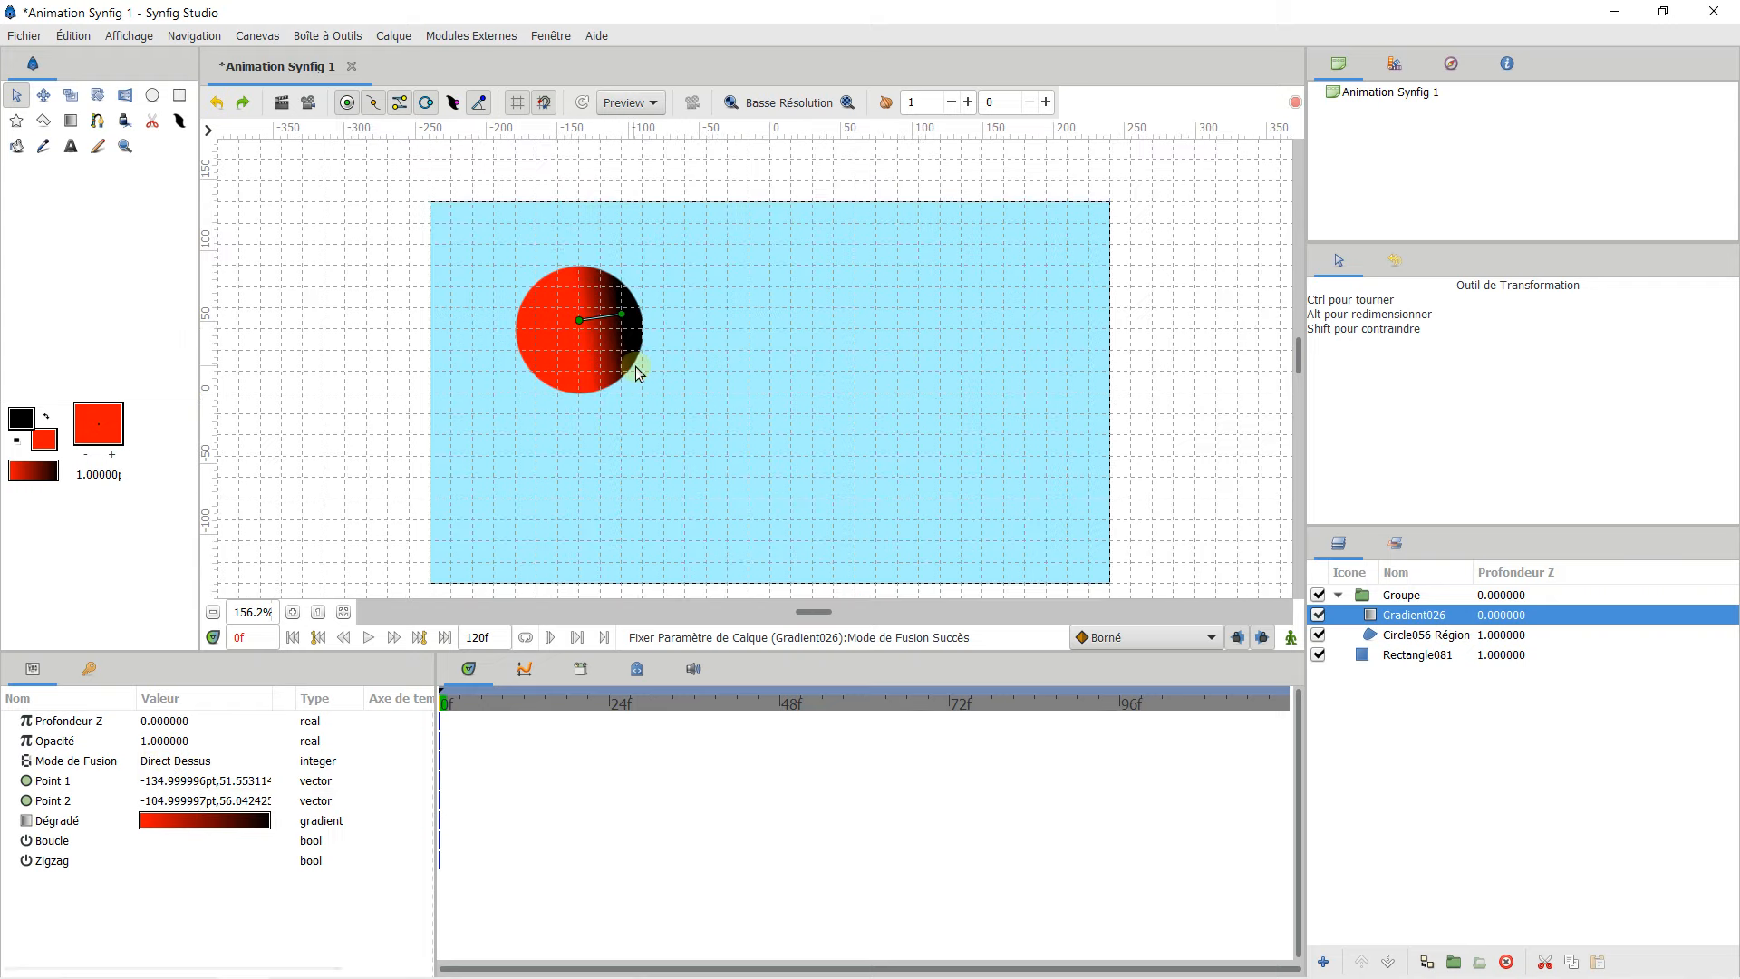
scroll(638, 371, "down", 1)
scroll(605, 280, "down", 1)
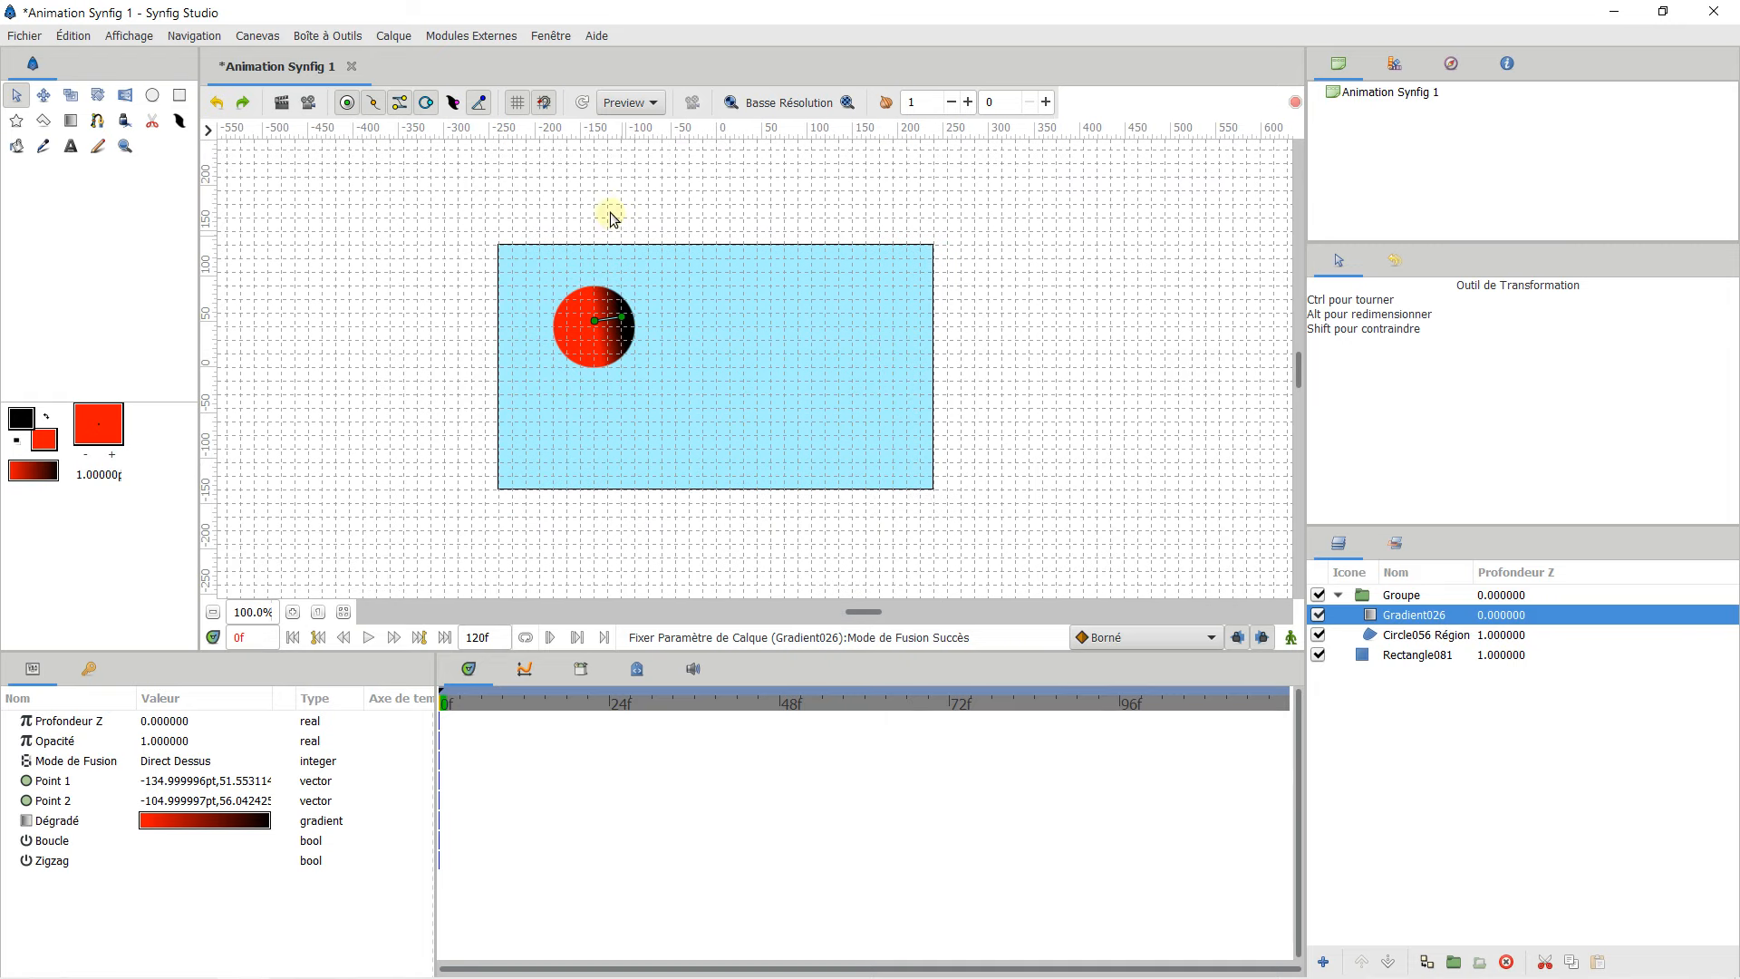
left_click(521, 107)
scroll(557, 333, "up", 2)
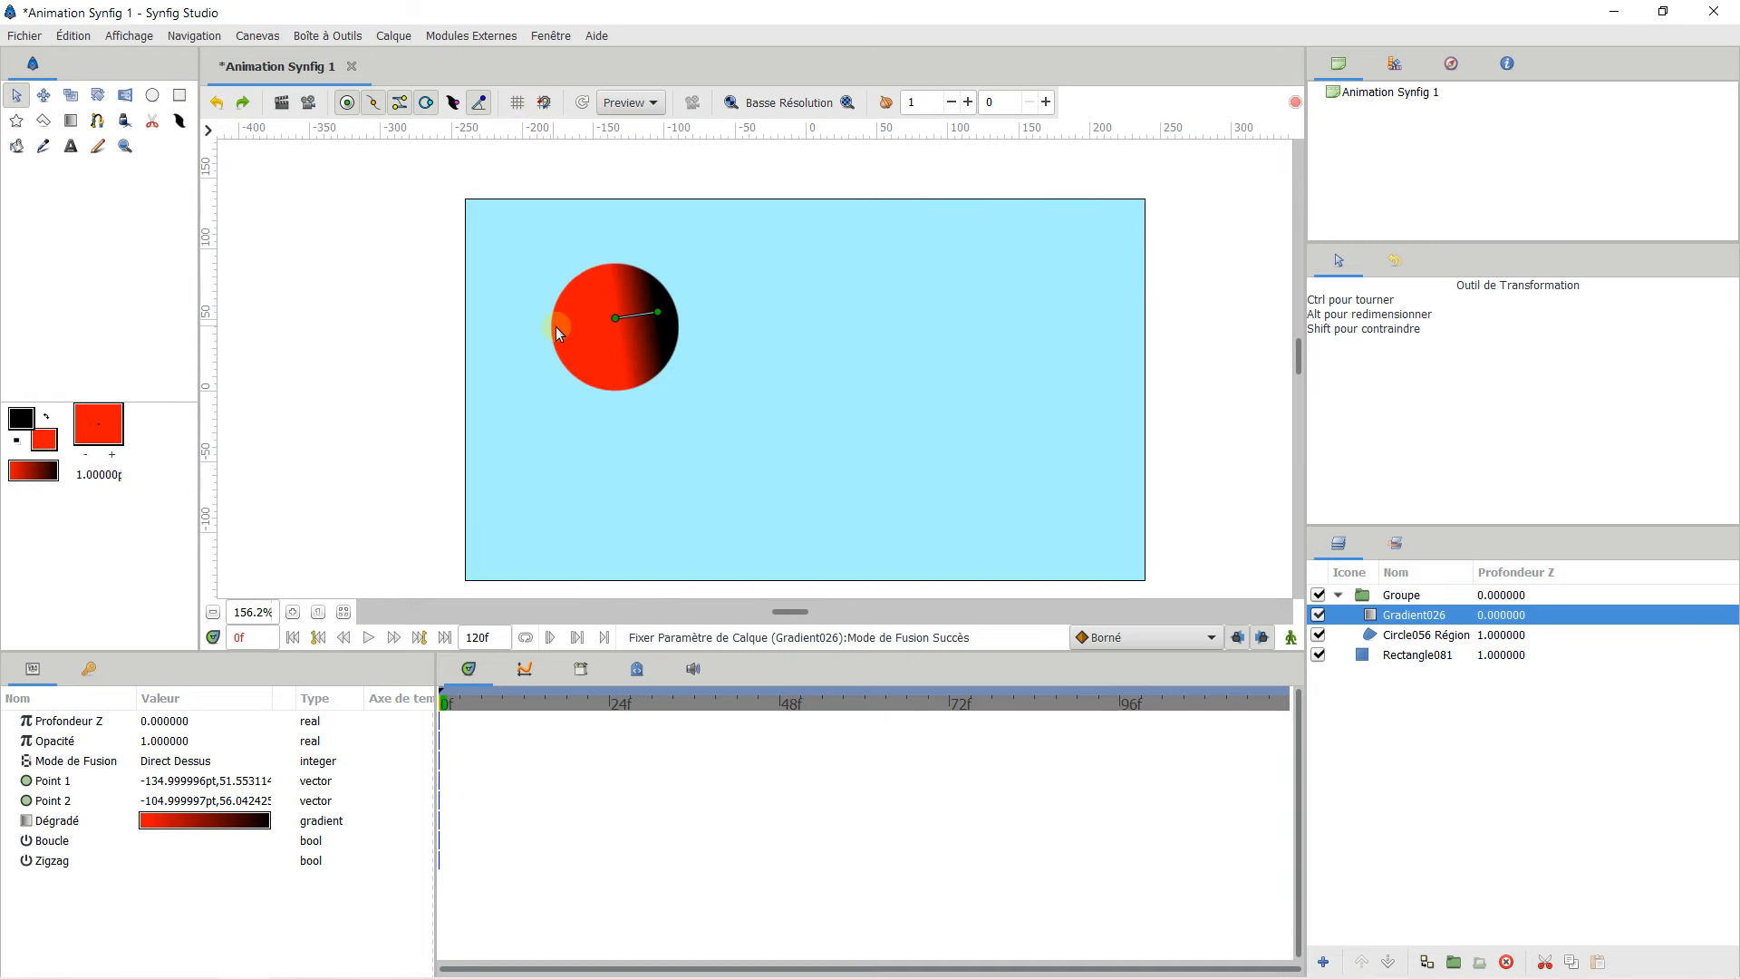
left_click_drag(616, 318, 584, 336)
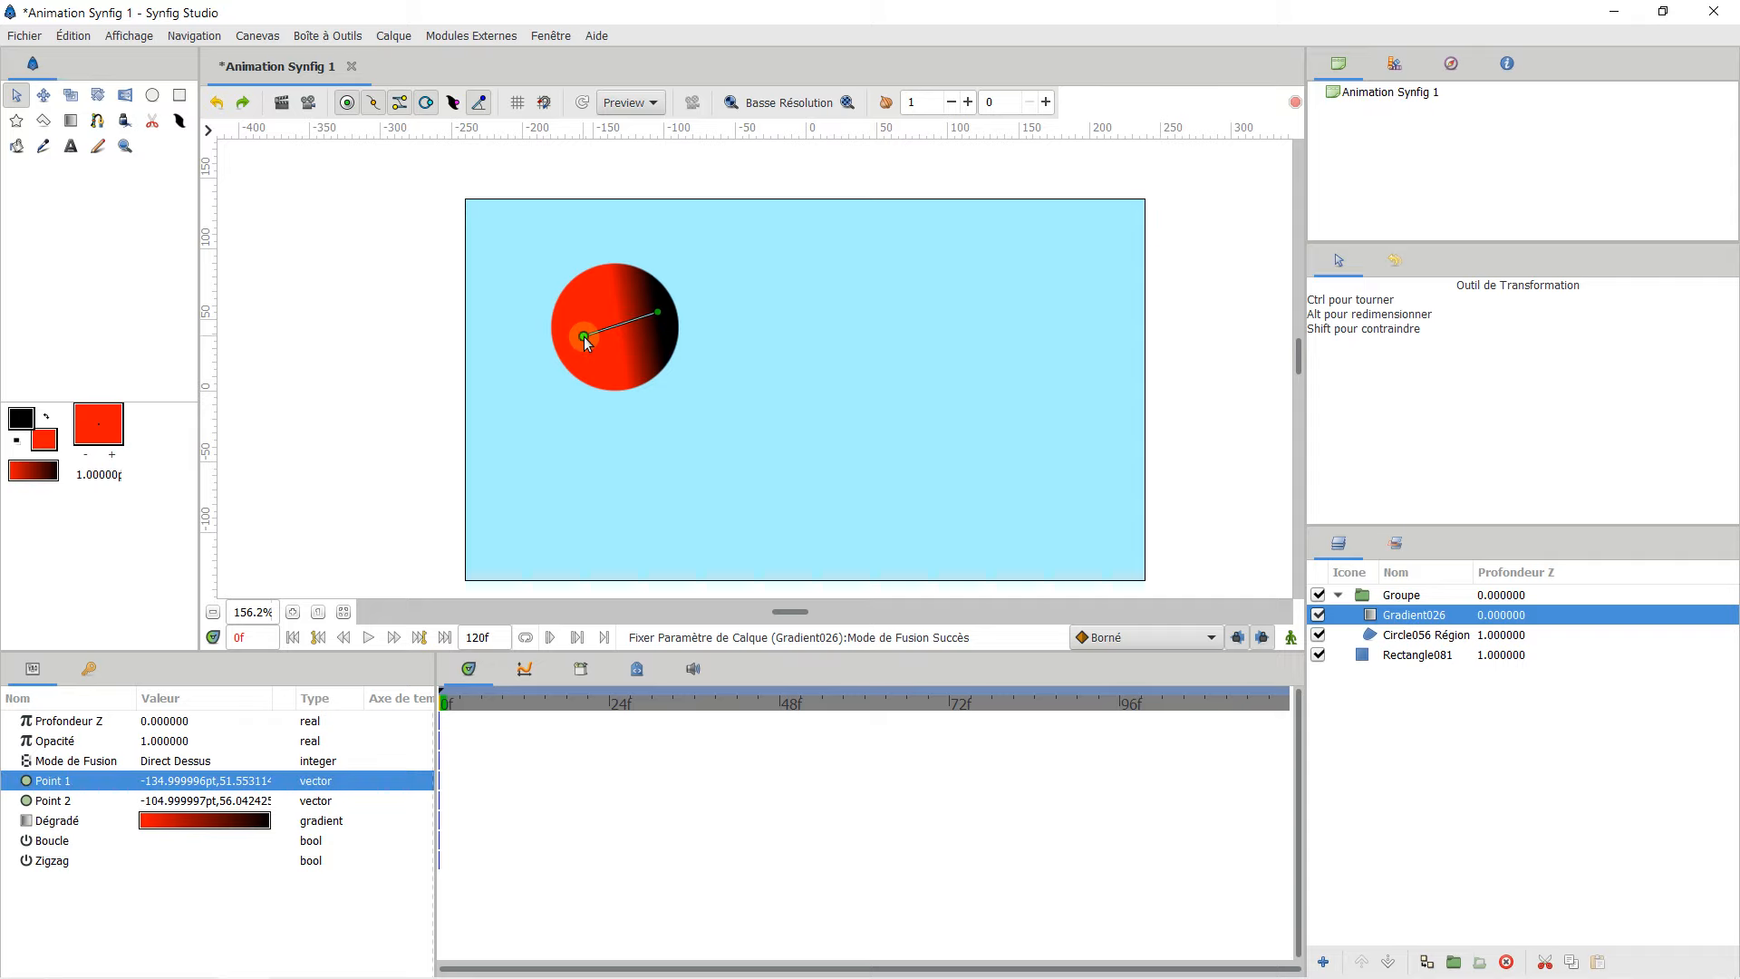
Step: Recolour the grouped linear gradient with blue #0071FF at the start and orange at the end
double_click(181, 821)
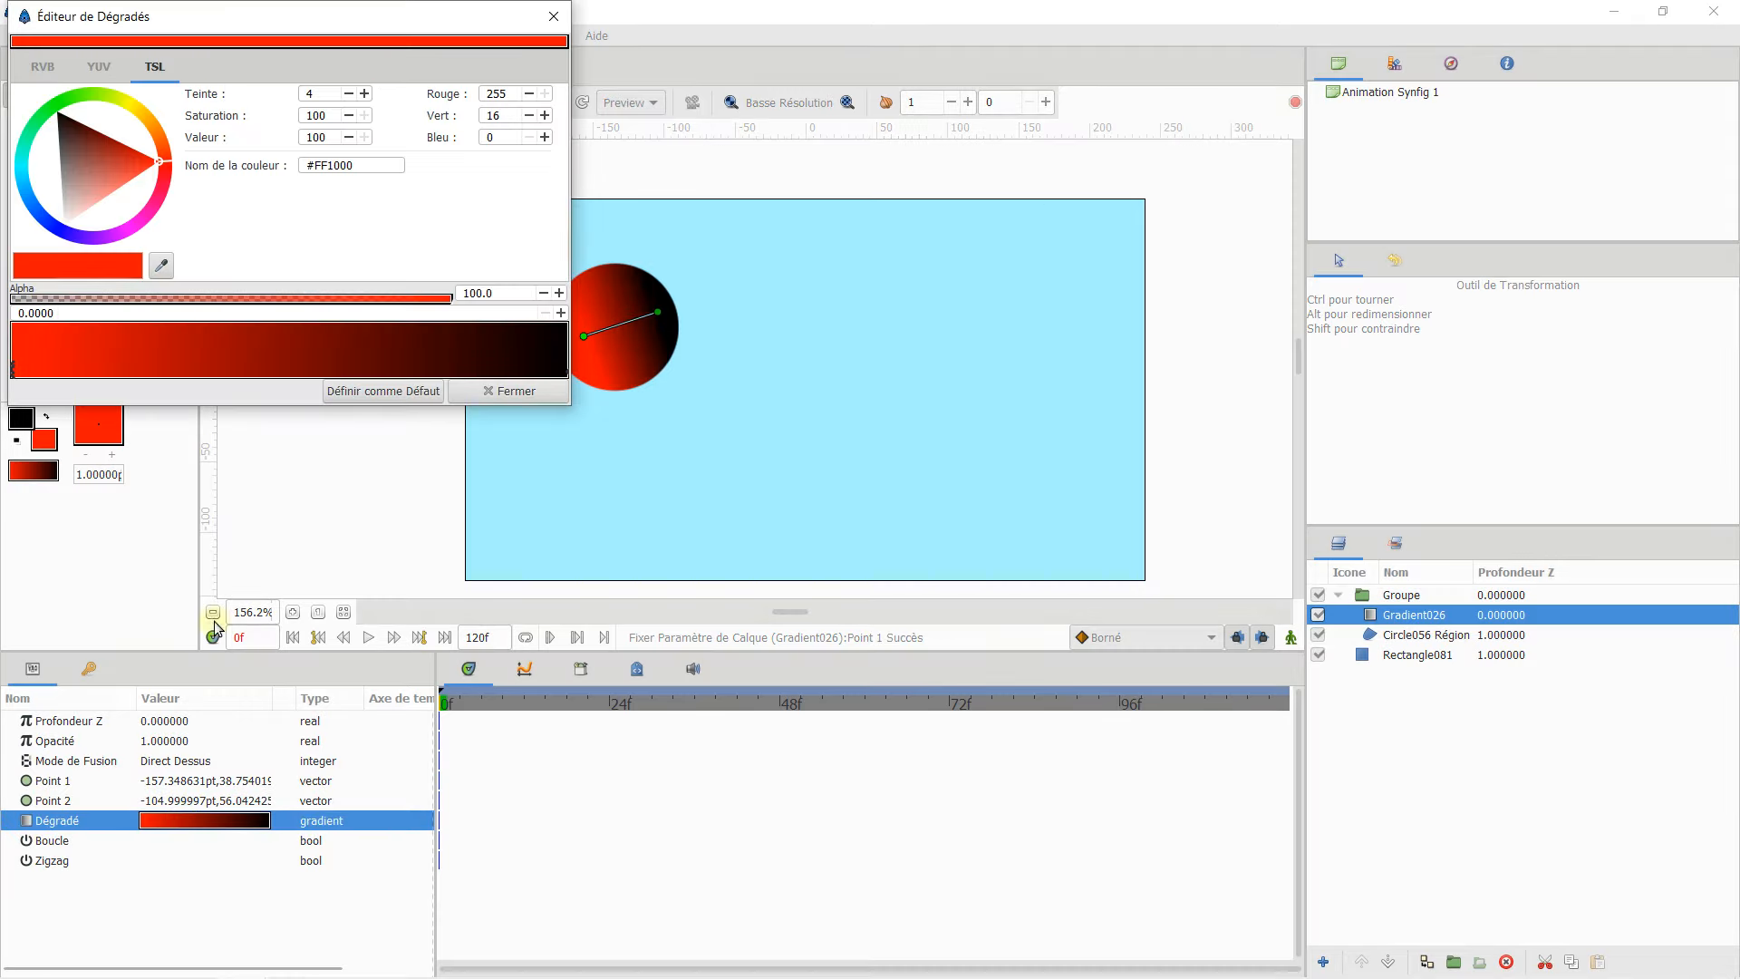
left_click(33, 204)
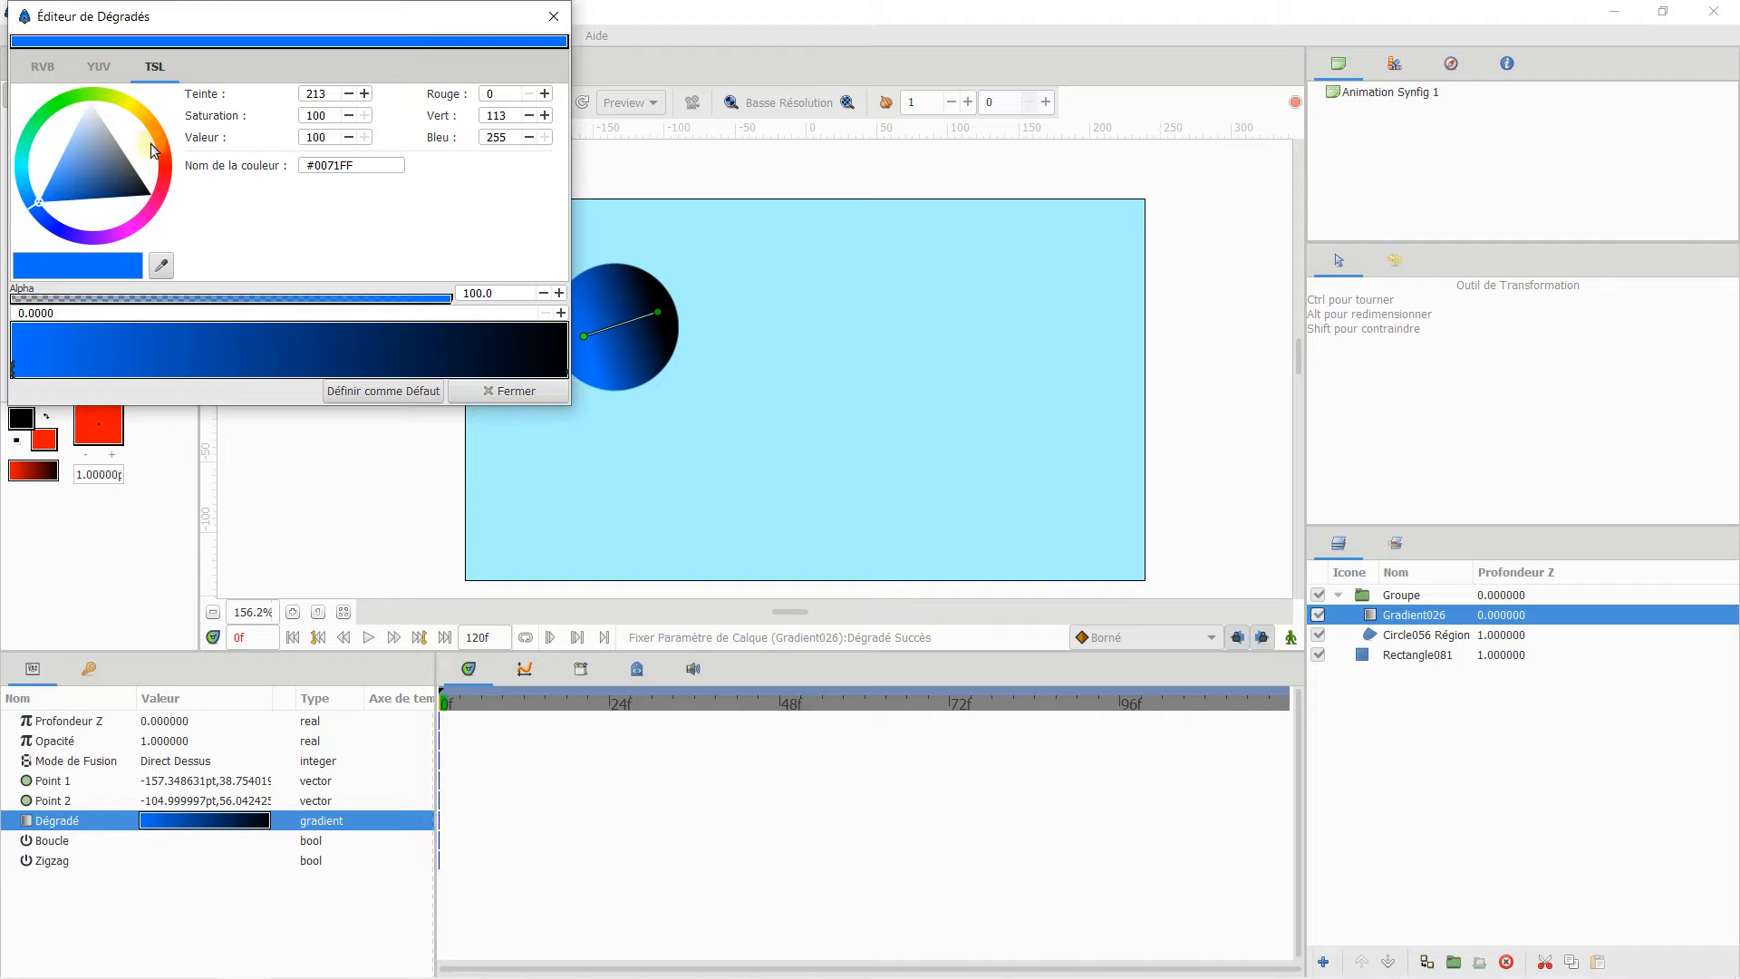
left_click(566, 371)
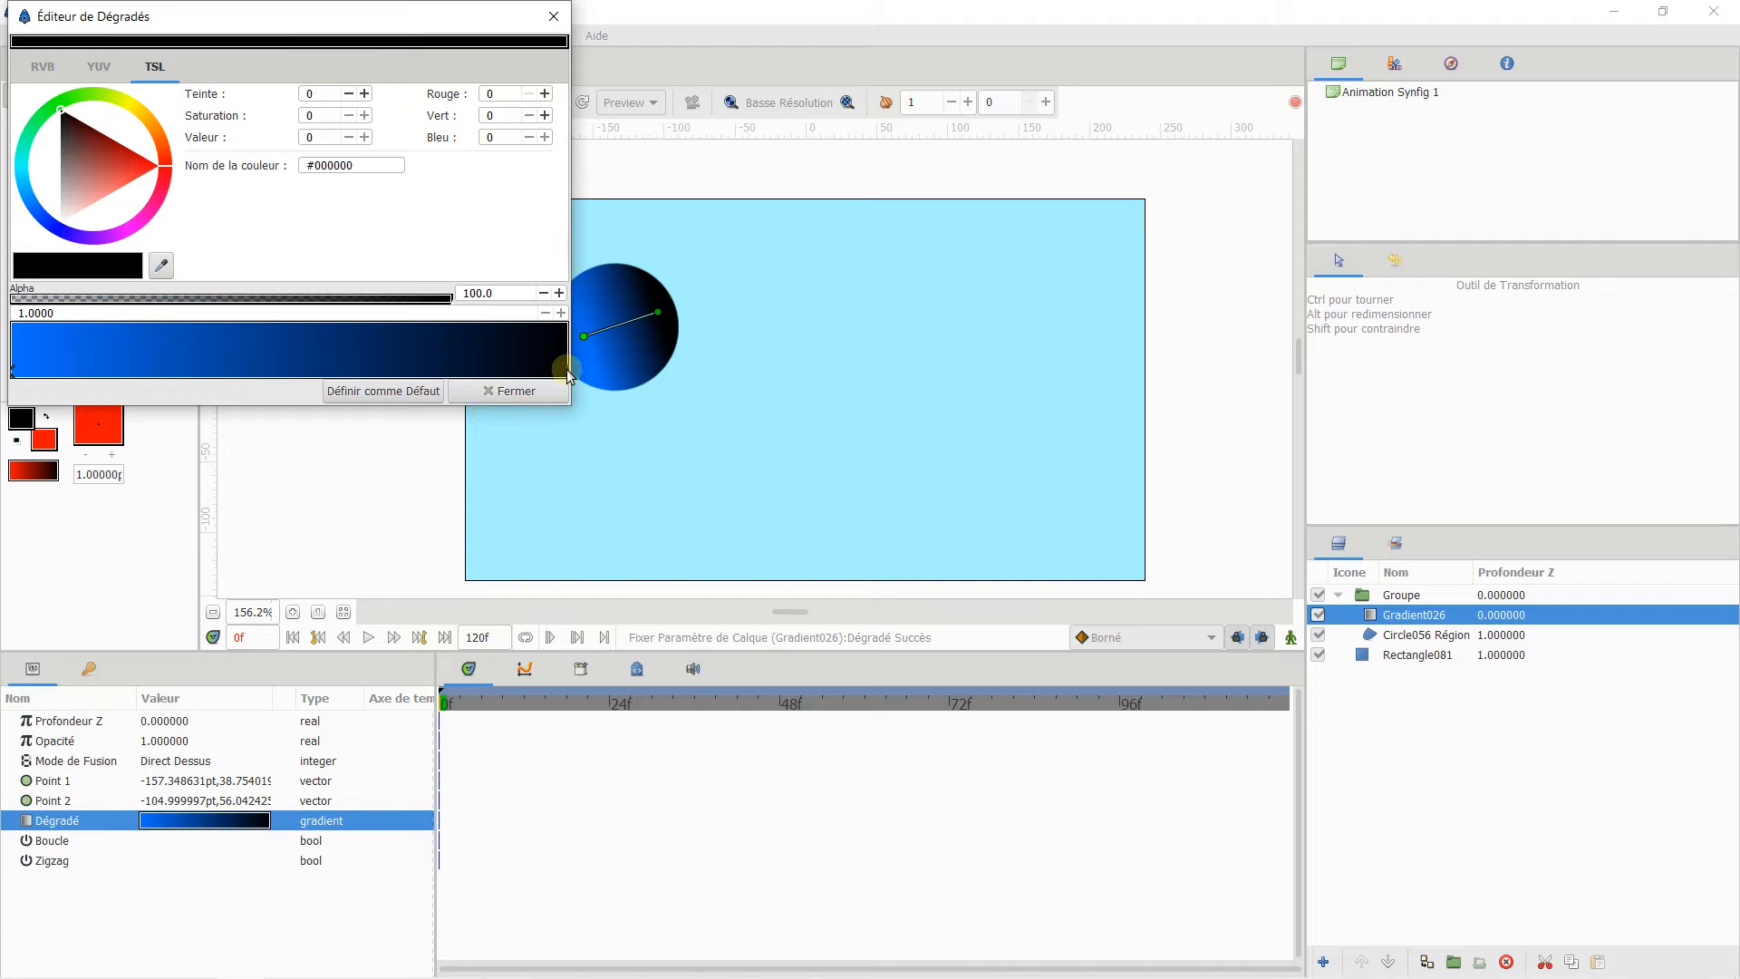
left_click(147, 117)
left_click(108, 145)
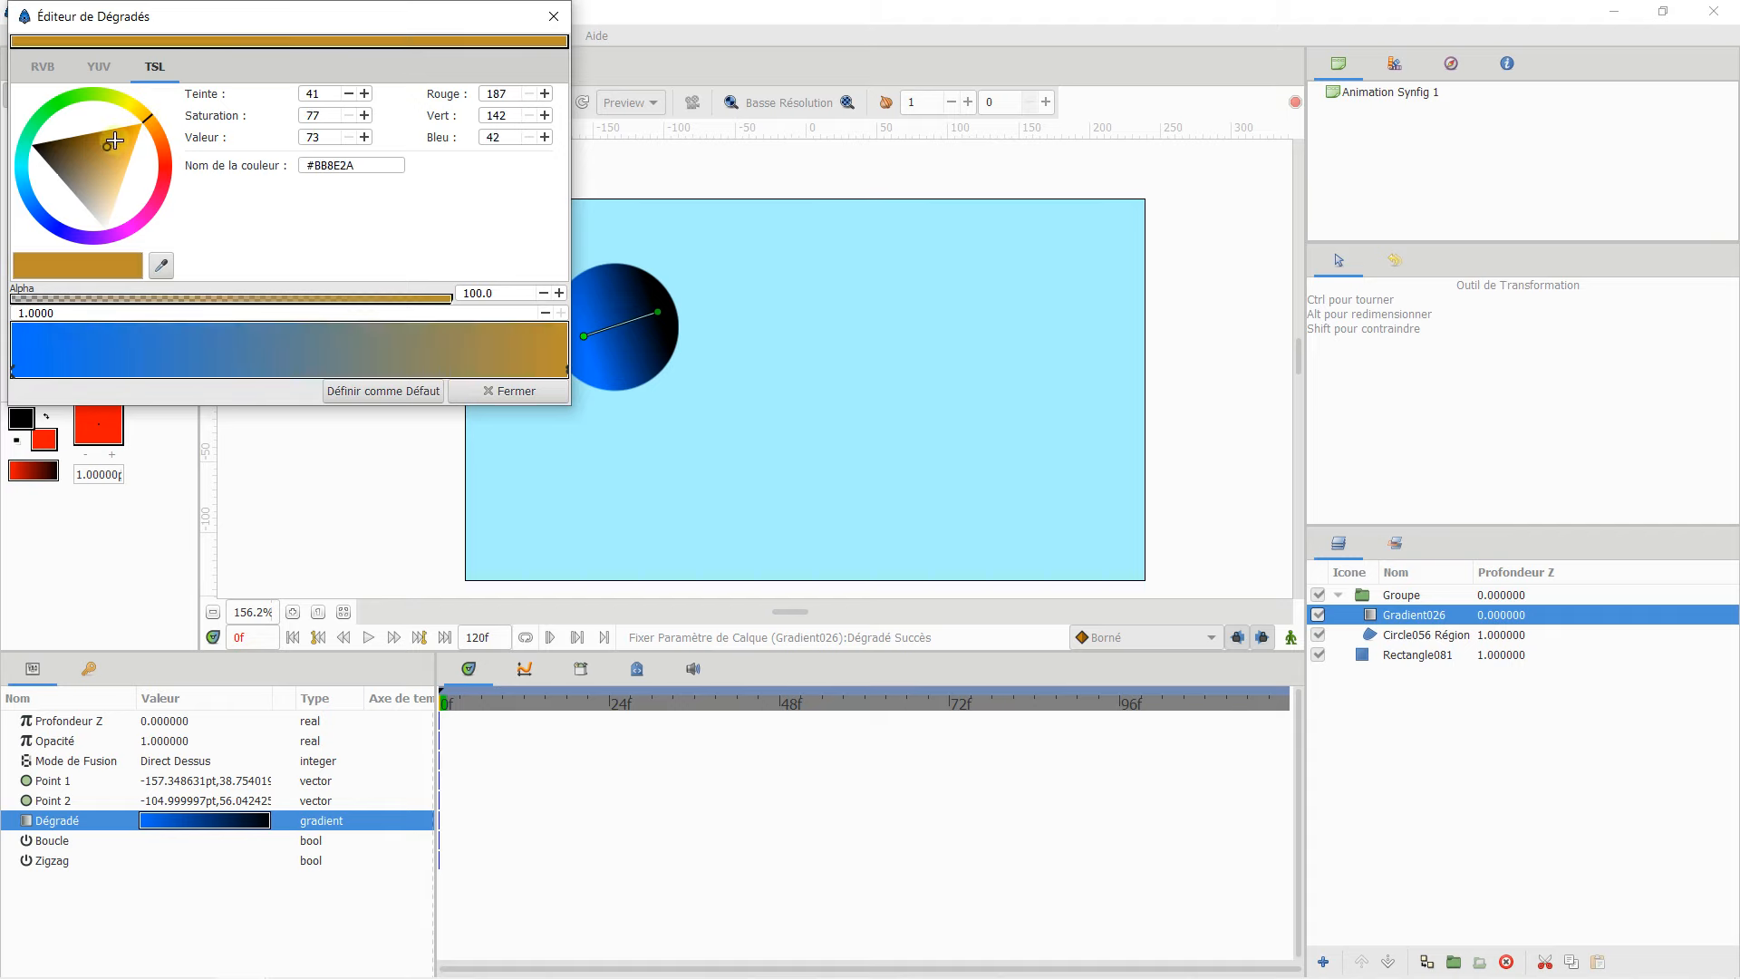
left_click(136, 125)
left_click(496, 391)
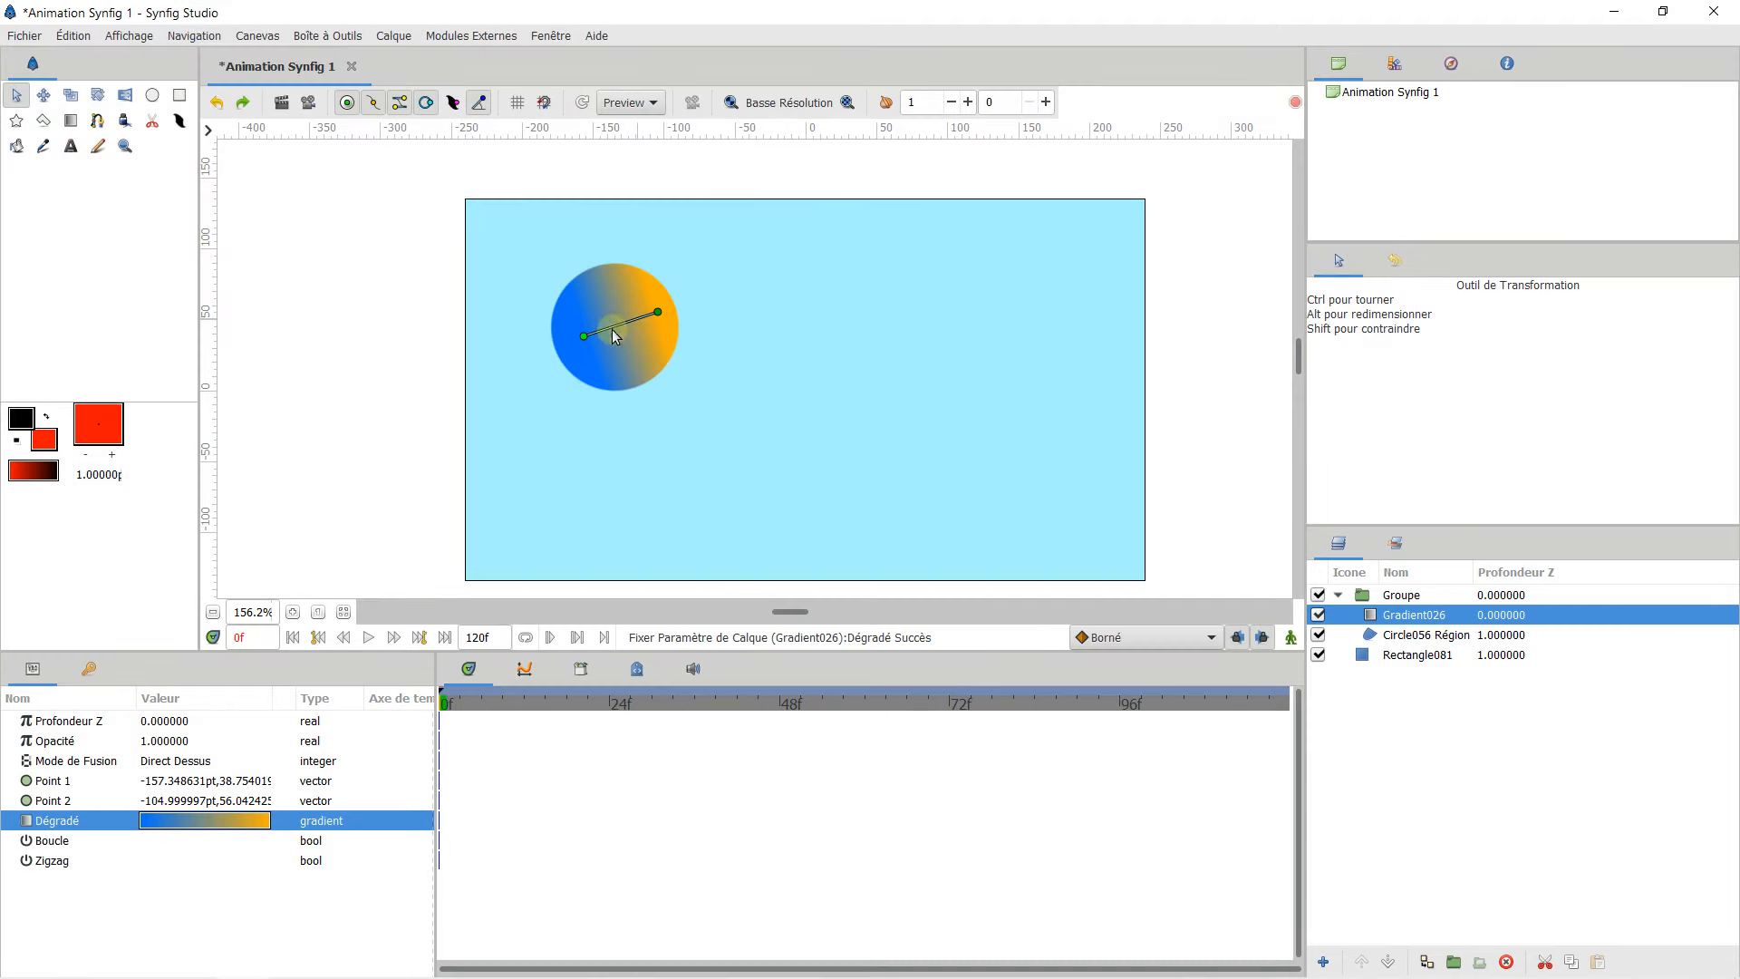
Step: Move the linear gradient's Point 1 to about (-154, 46) pt and reselect the gradient layer in the group
left_click_drag(583, 336, 589, 327)
scroll(590, 332, "up", 1)
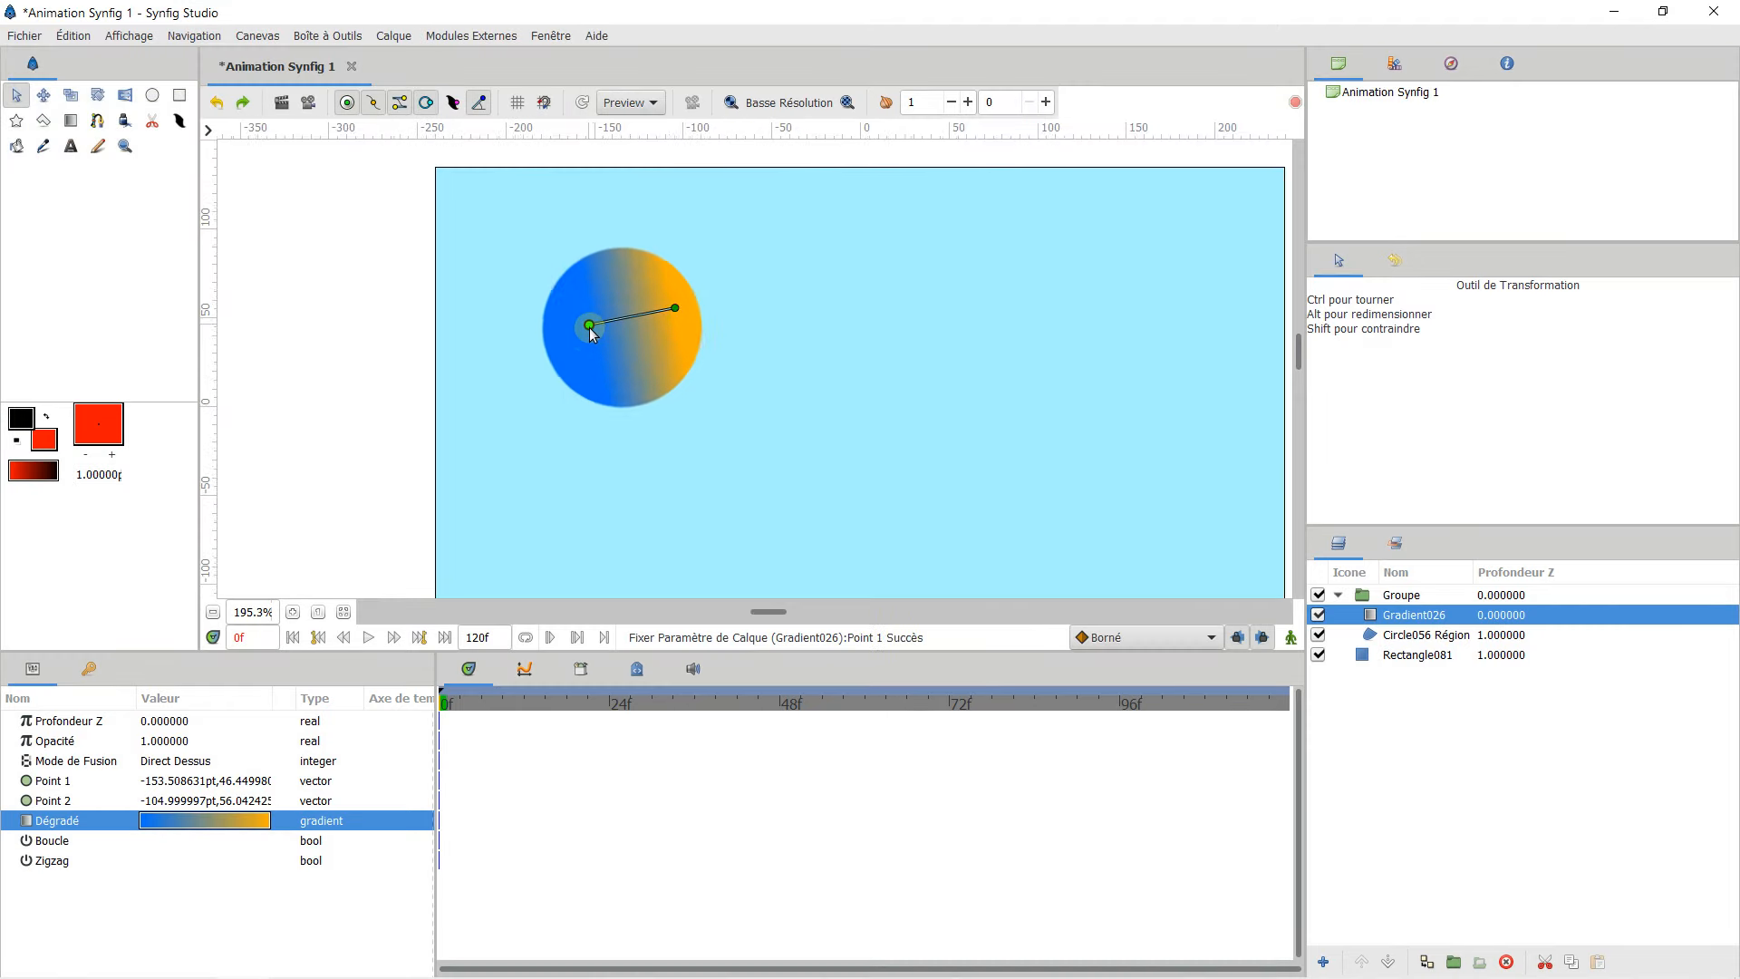
scroll(591, 332, "up", 3)
left_click(1399, 634)
left_click(1396, 618)
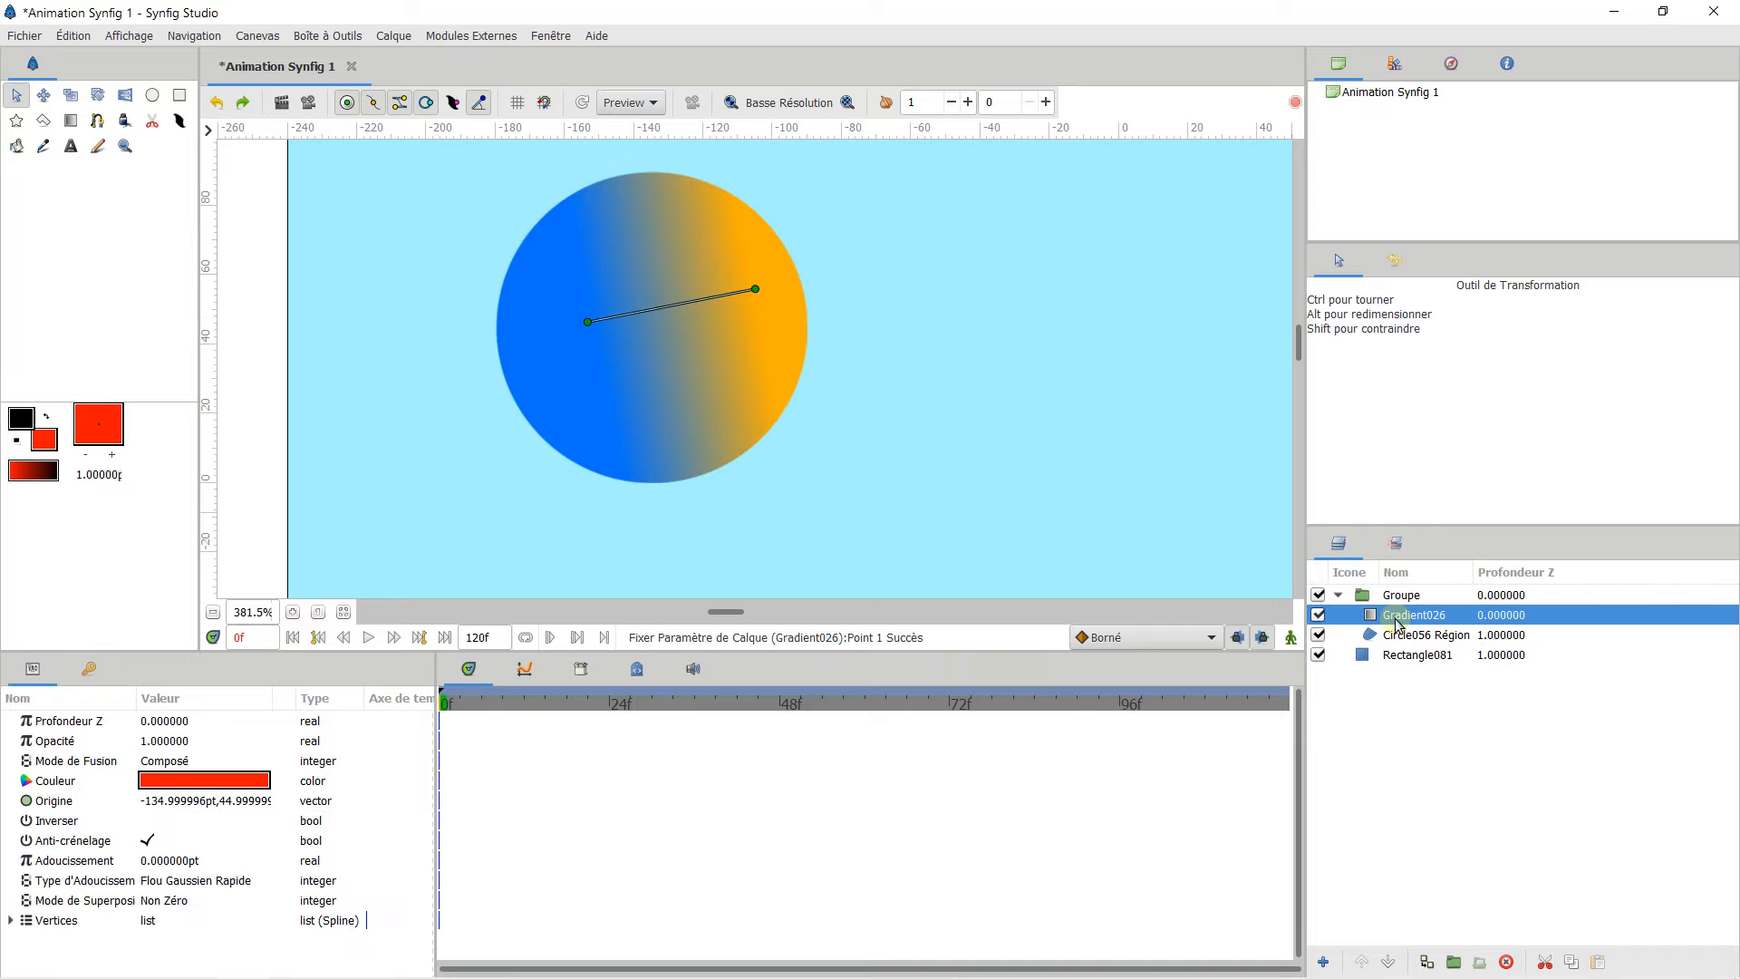
Step: Add a radial red-to-black gradient inside the group, centred at about (-131, 39) pt with a radius of about 26 pt
left_click(70, 121)
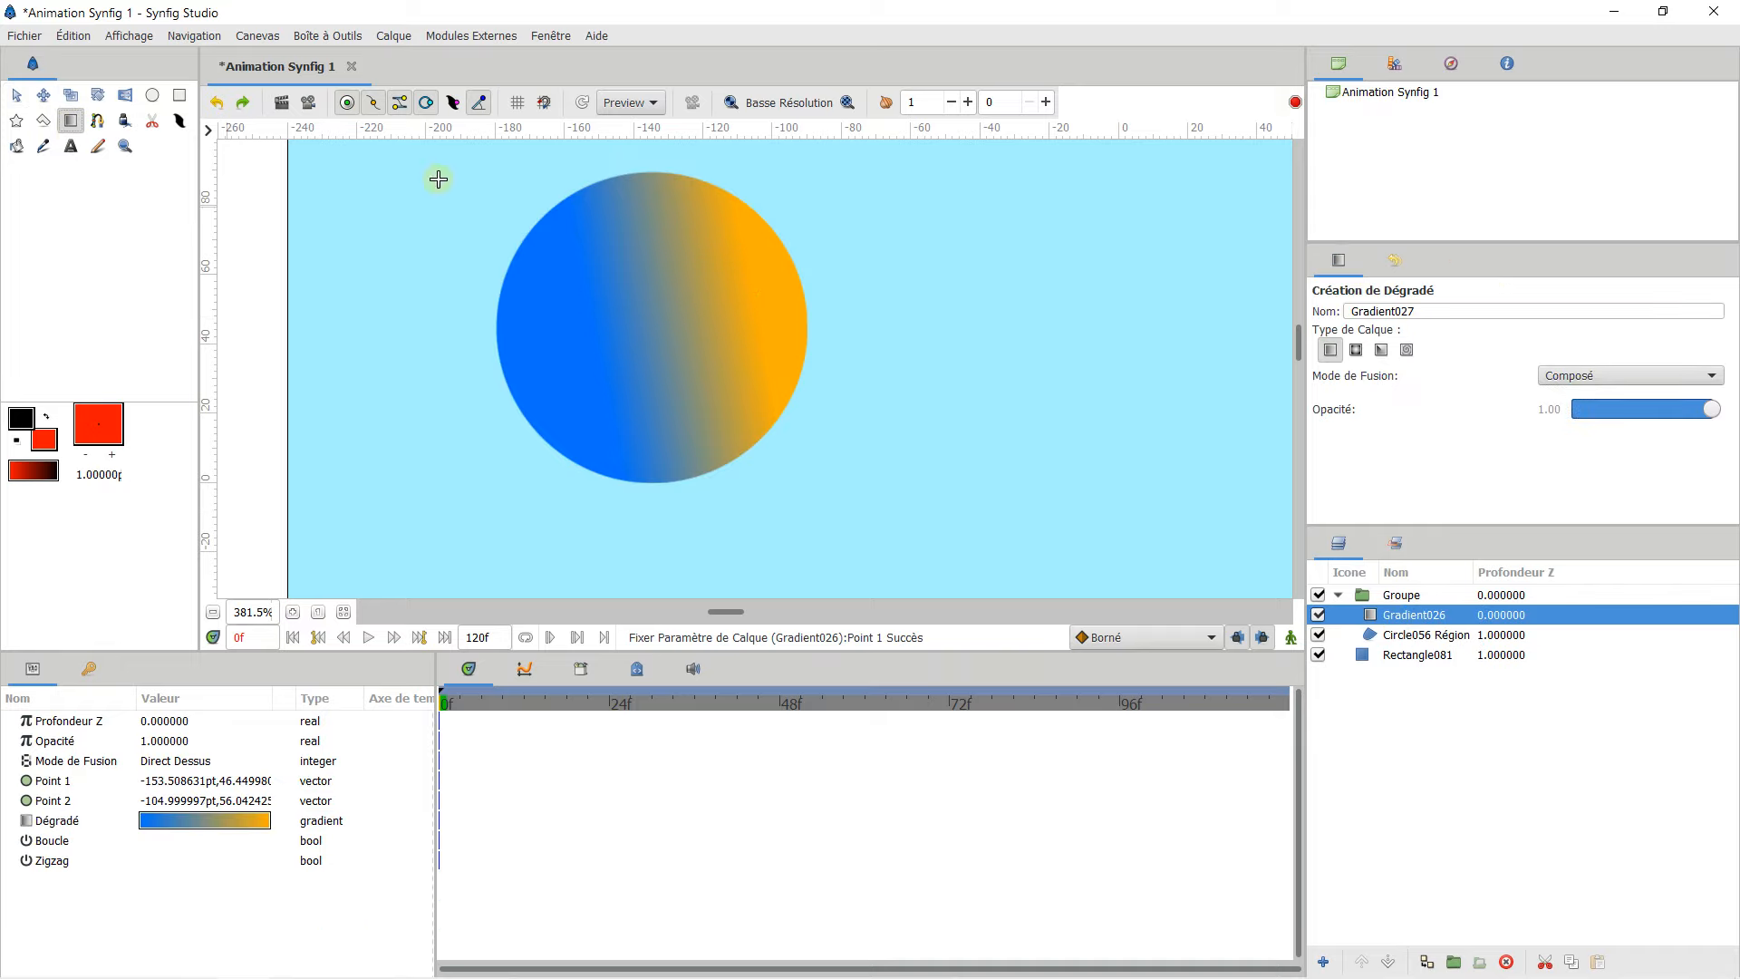
left_click(1356, 351)
left_click_drag(664, 349, 705, 267)
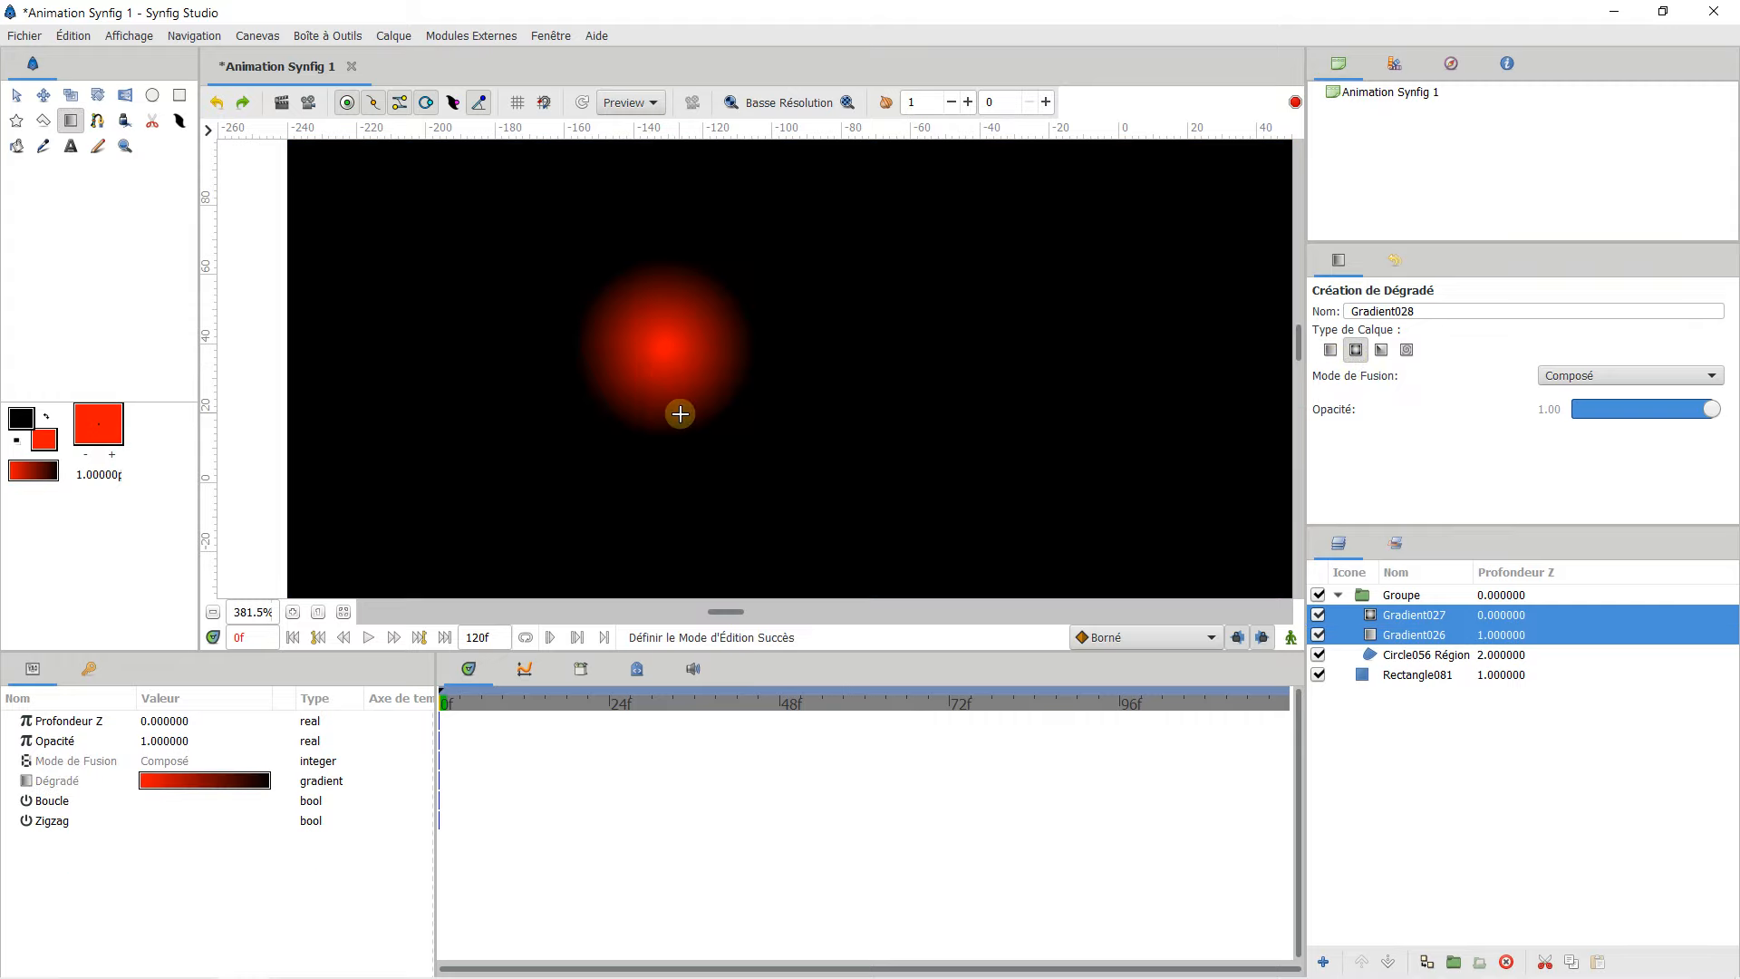
Step: Delete the linear gradient layer from the group
scroll(683, 400, "down", 1)
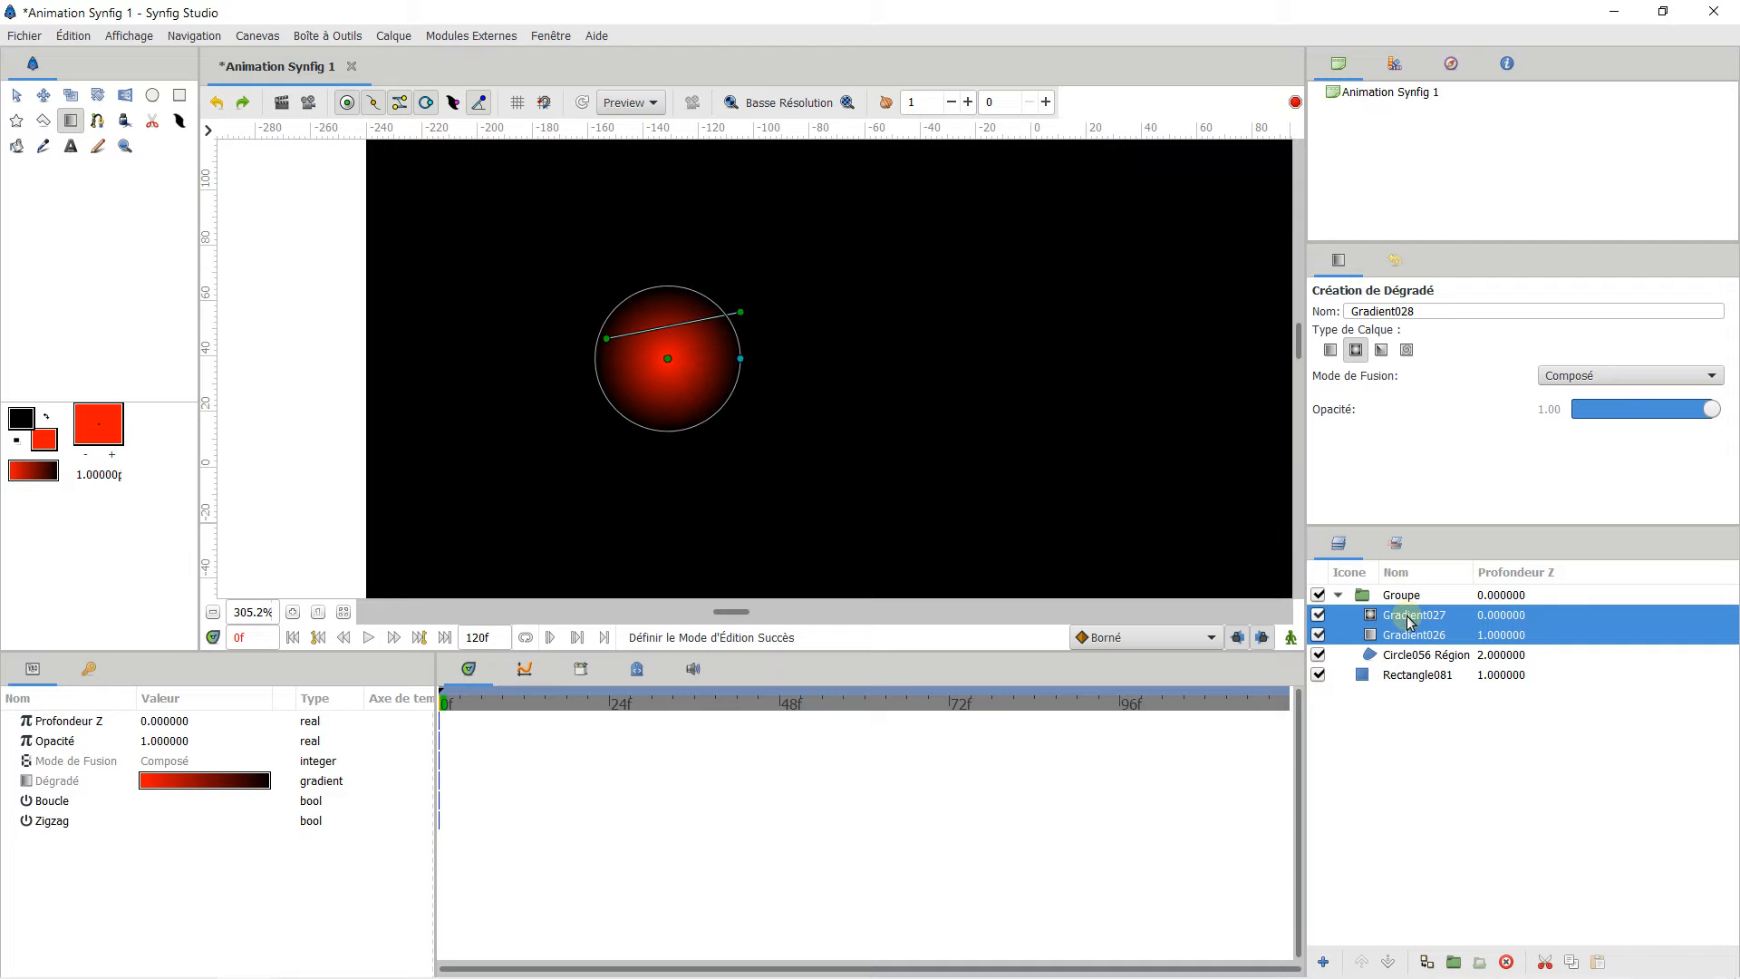
left_click(1373, 623)
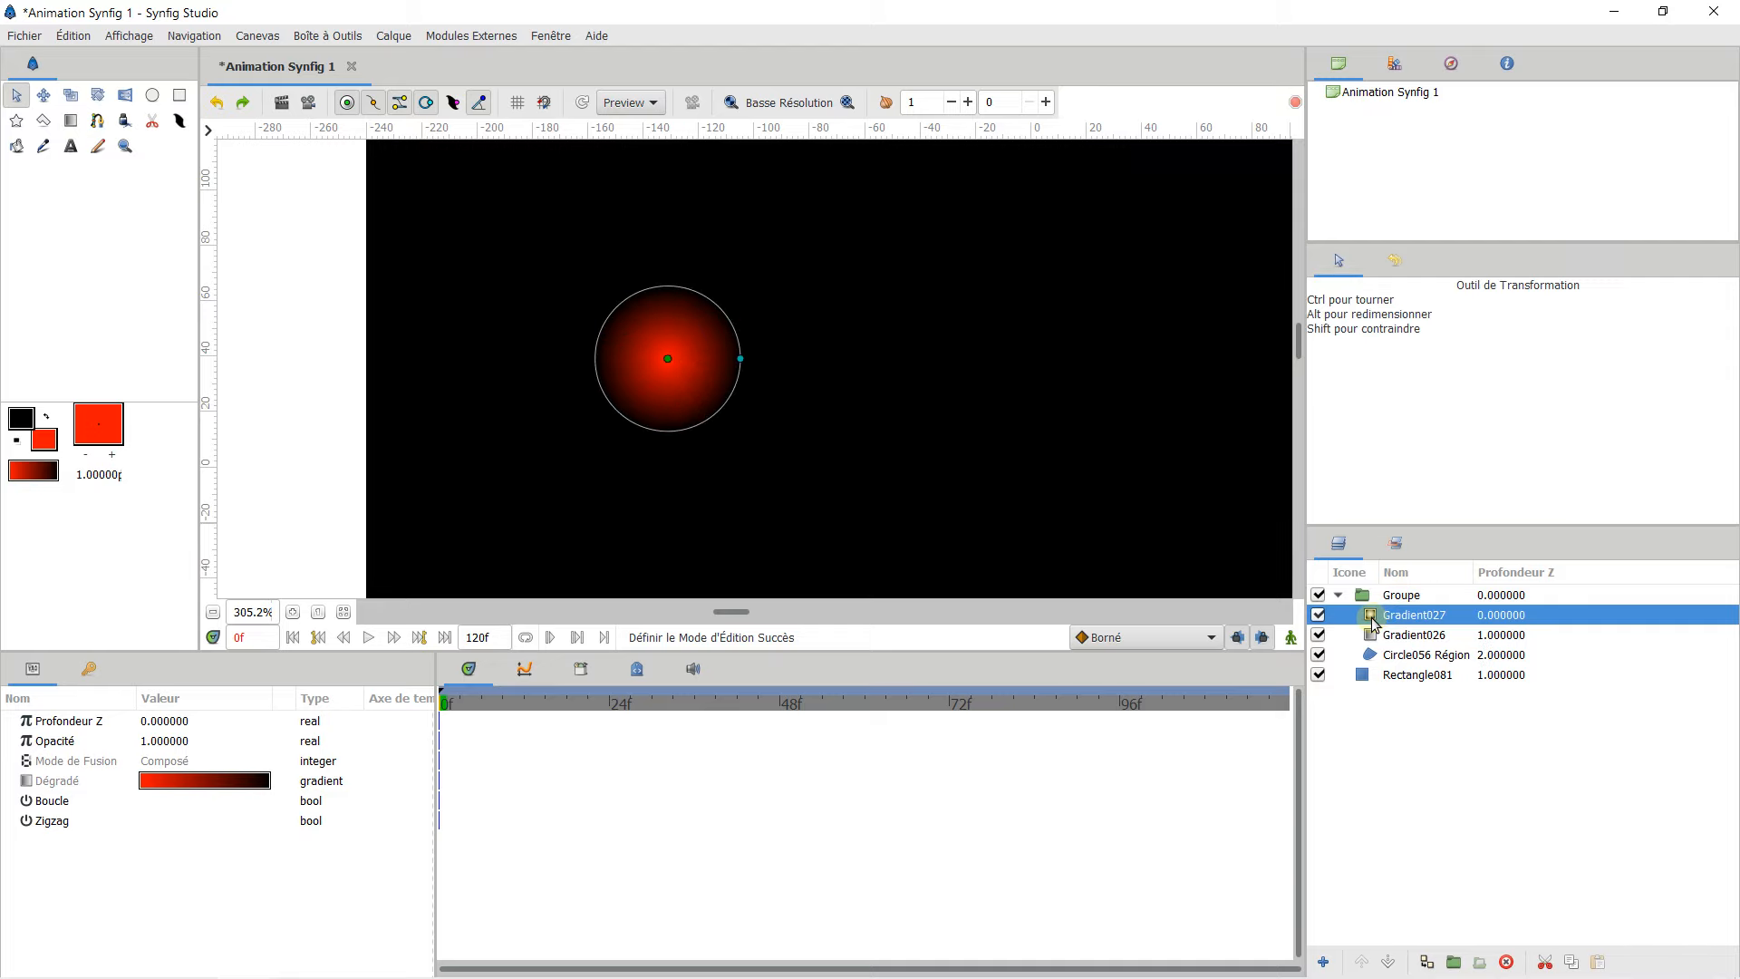
left_click(1377, 636)
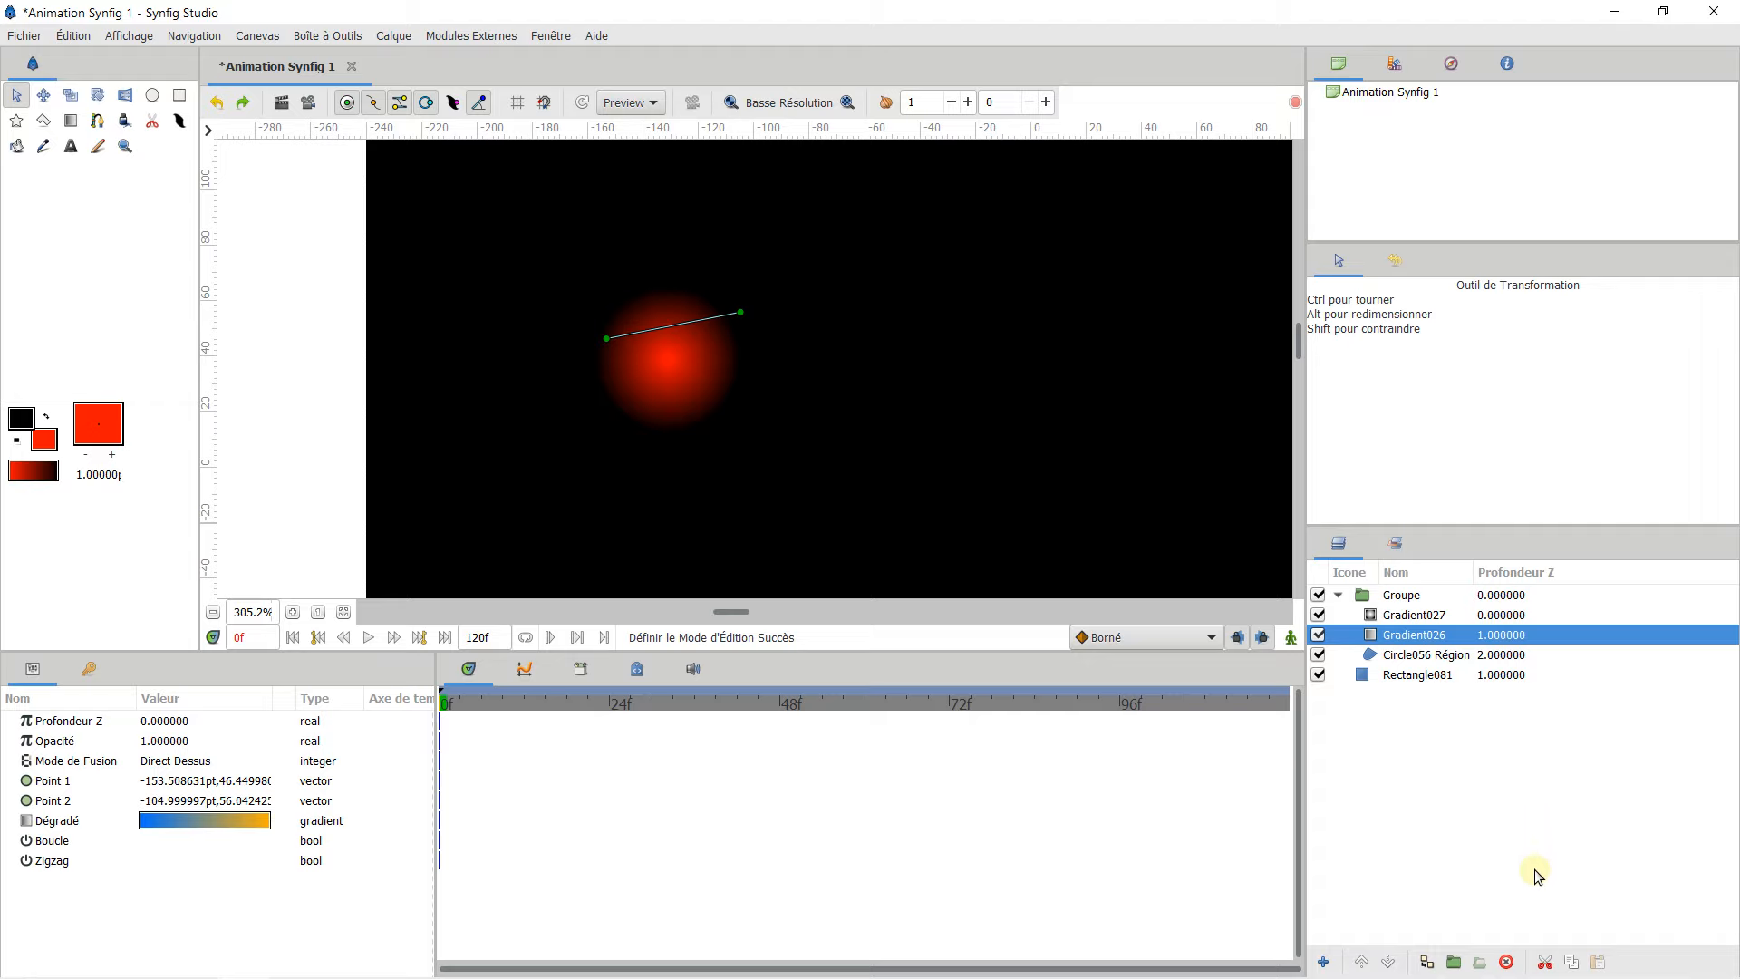
left_click(1507, 963)
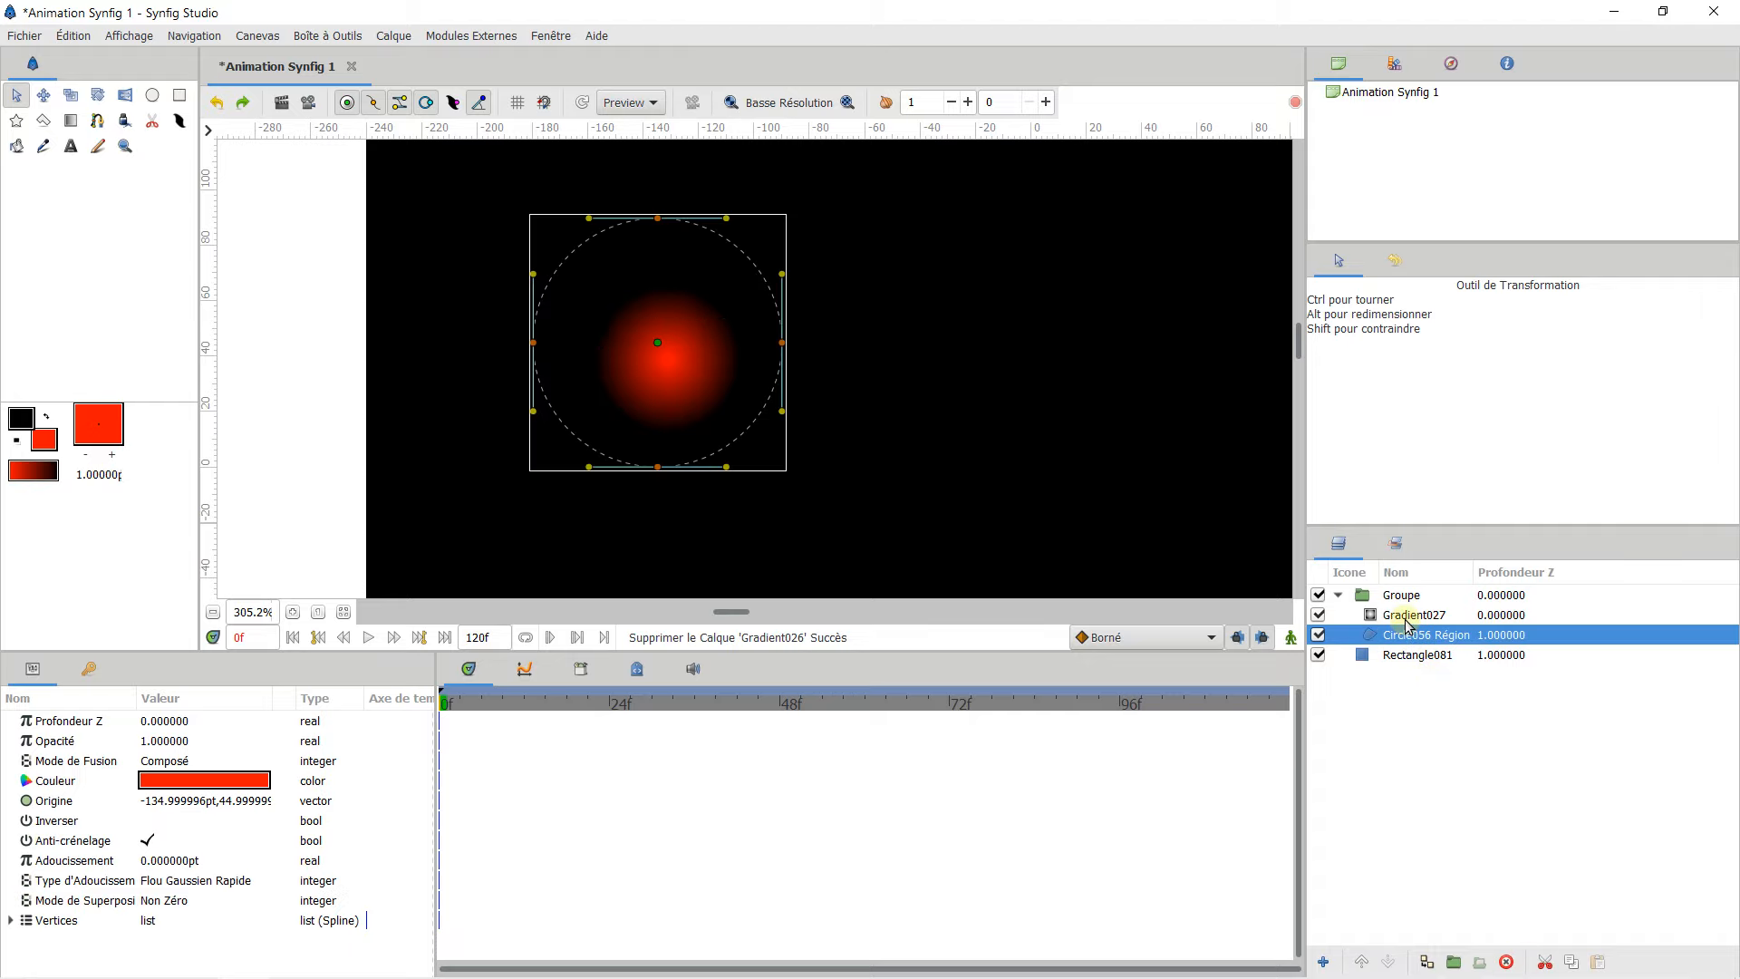
Step: Set the radial gradient layer's blend mode to Direct Dessus to confine it to the circle
left_click(1405, 620)
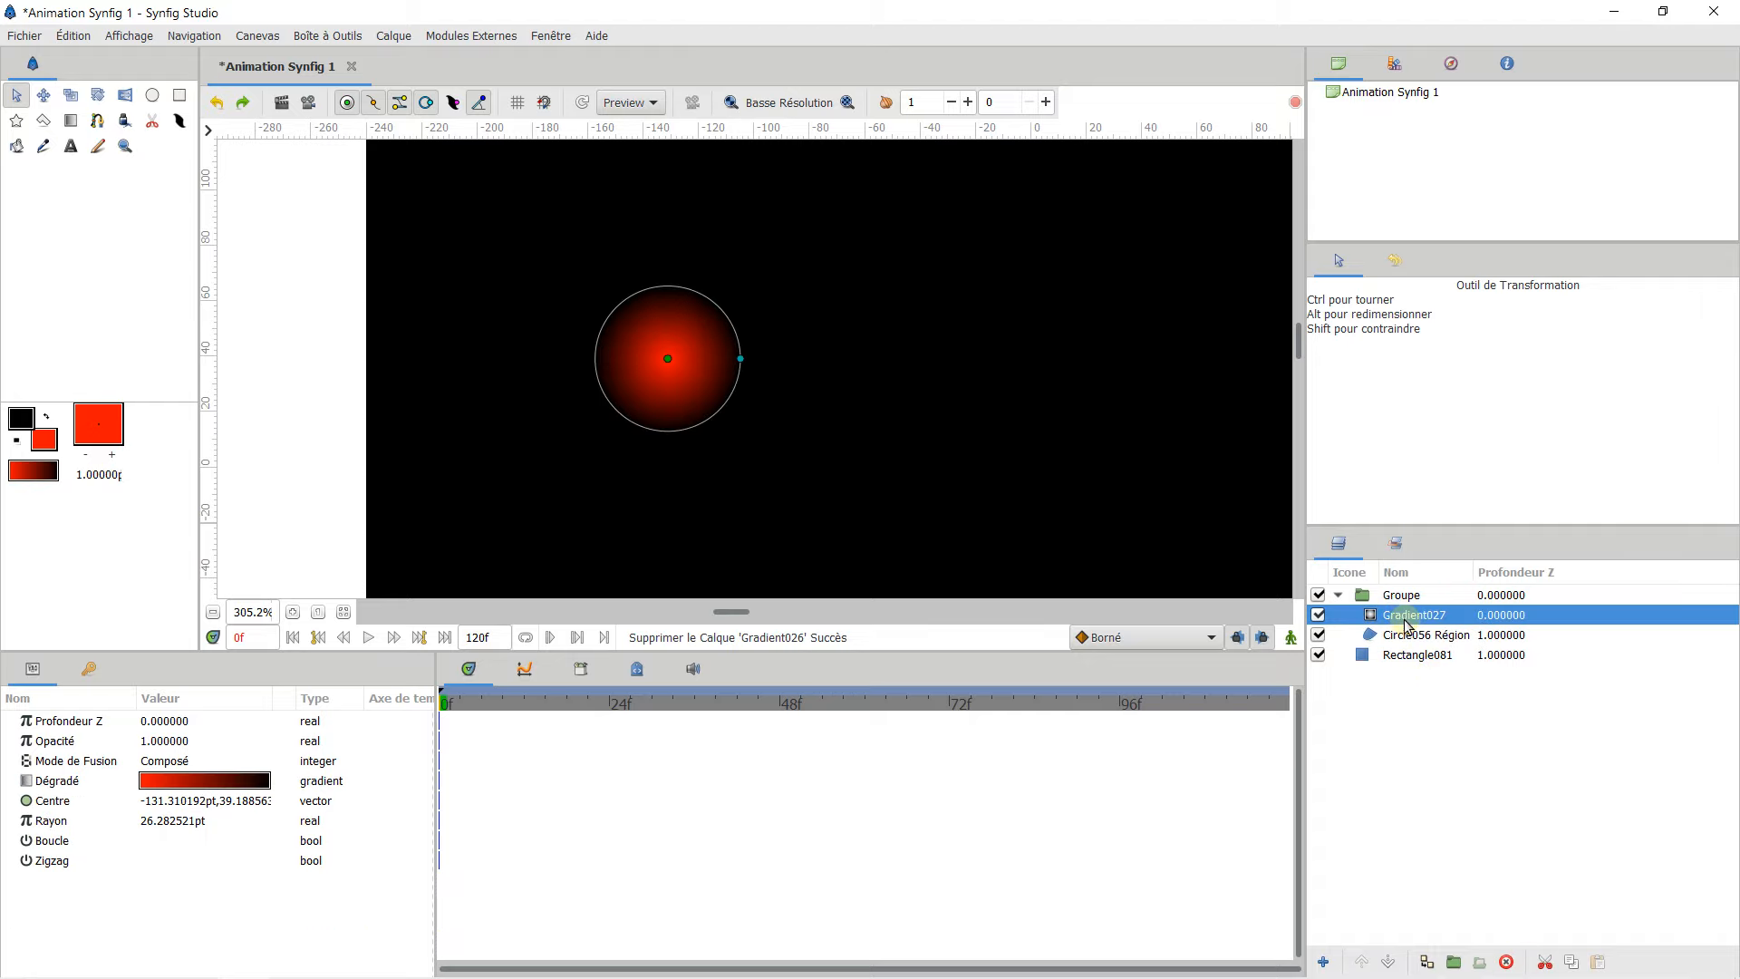
left_click(165, 769)
left_click(166, 760)
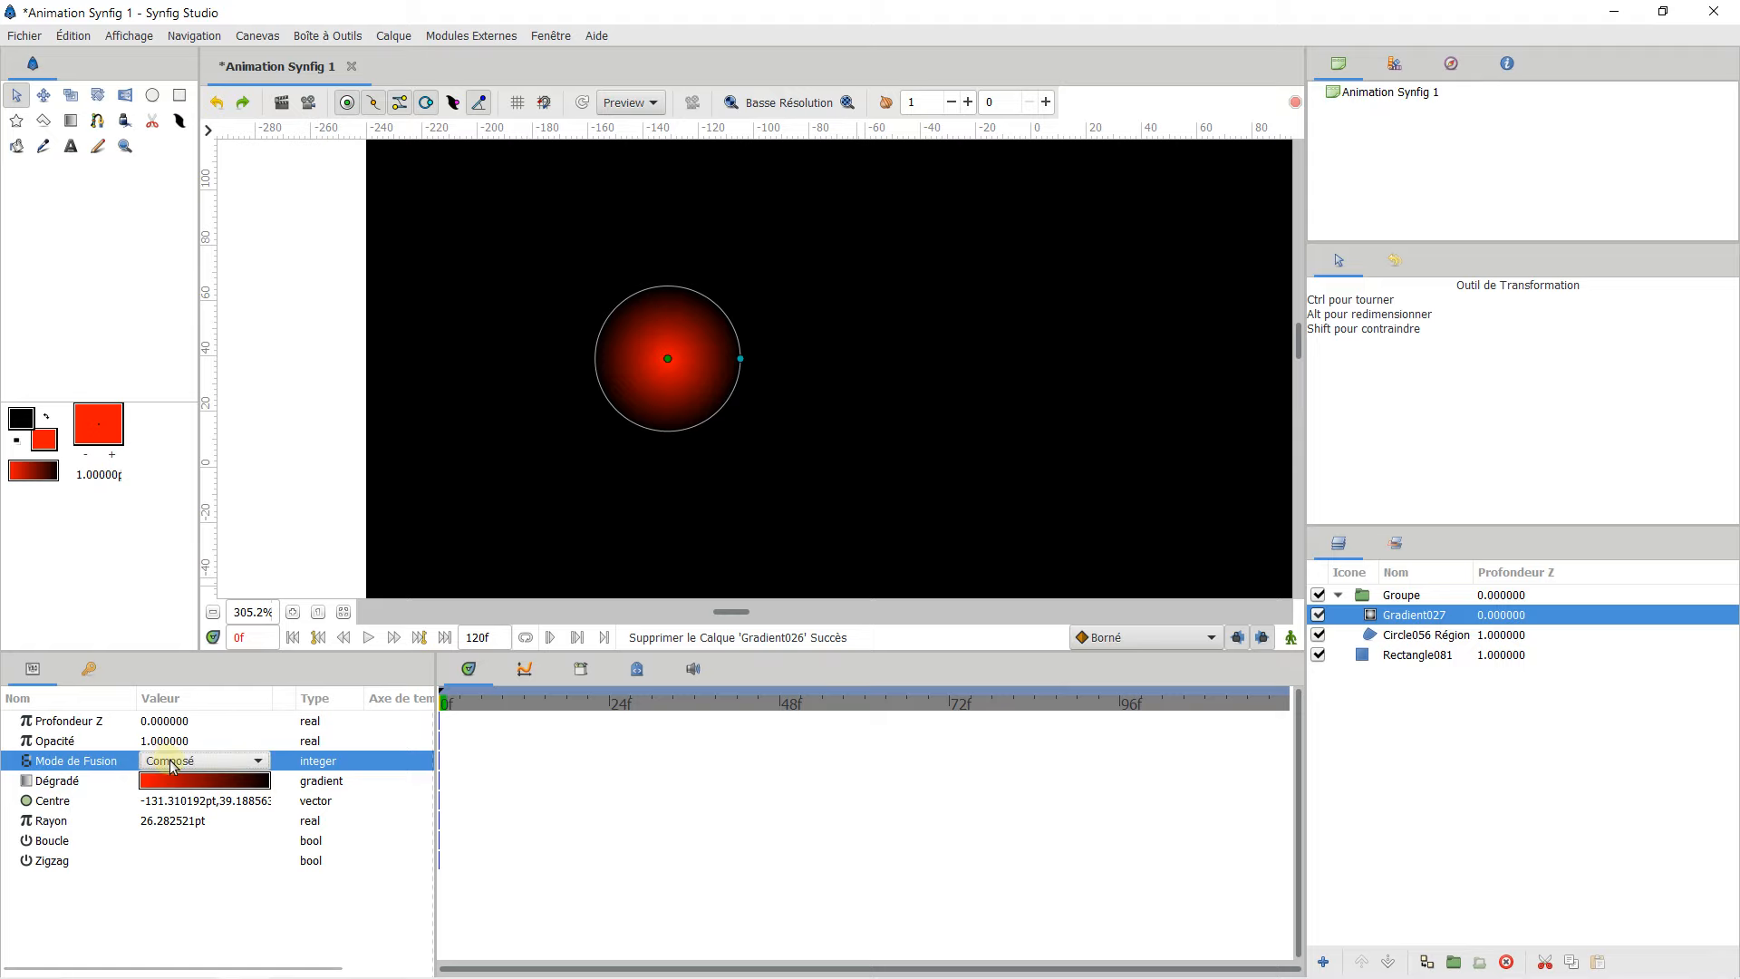
left_click(166, 760)
left_click(186, 281)
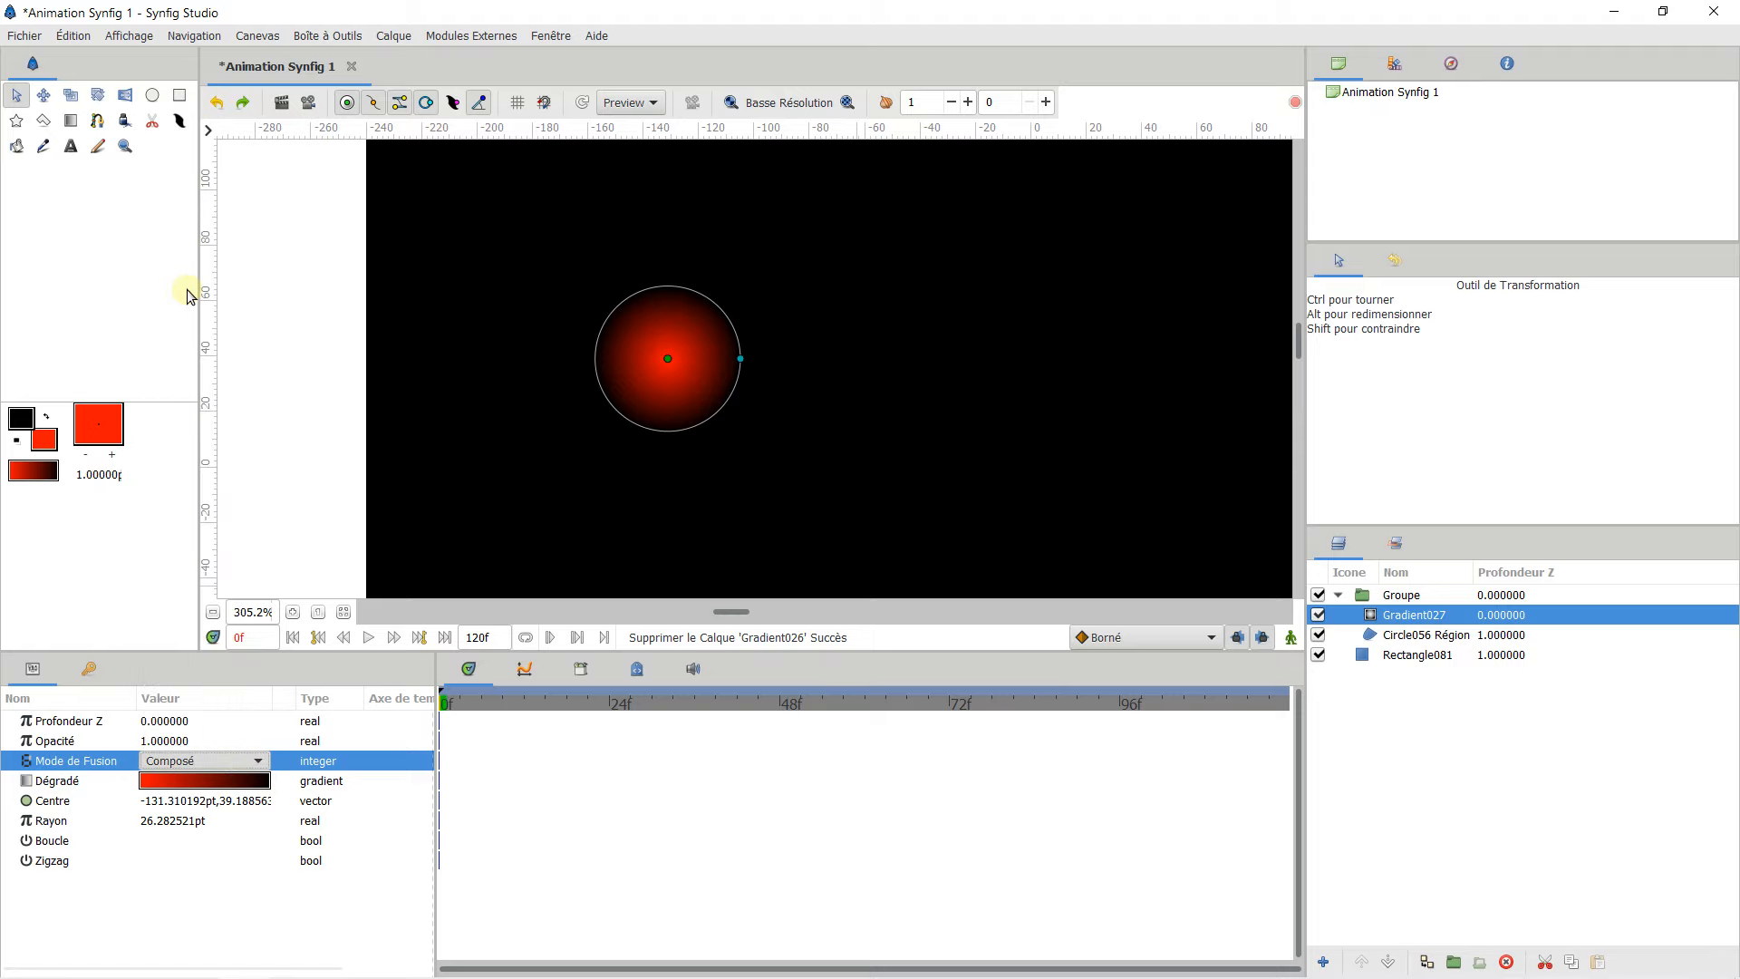
Step: Move the radial gradient's centre to about (-135, 46) pt and set its radius to about 31 pt
left_click_drag(662, 357, 743, 344)
scroll(667, 348, "down", 3)
scroll(667, 348, "down", 2)
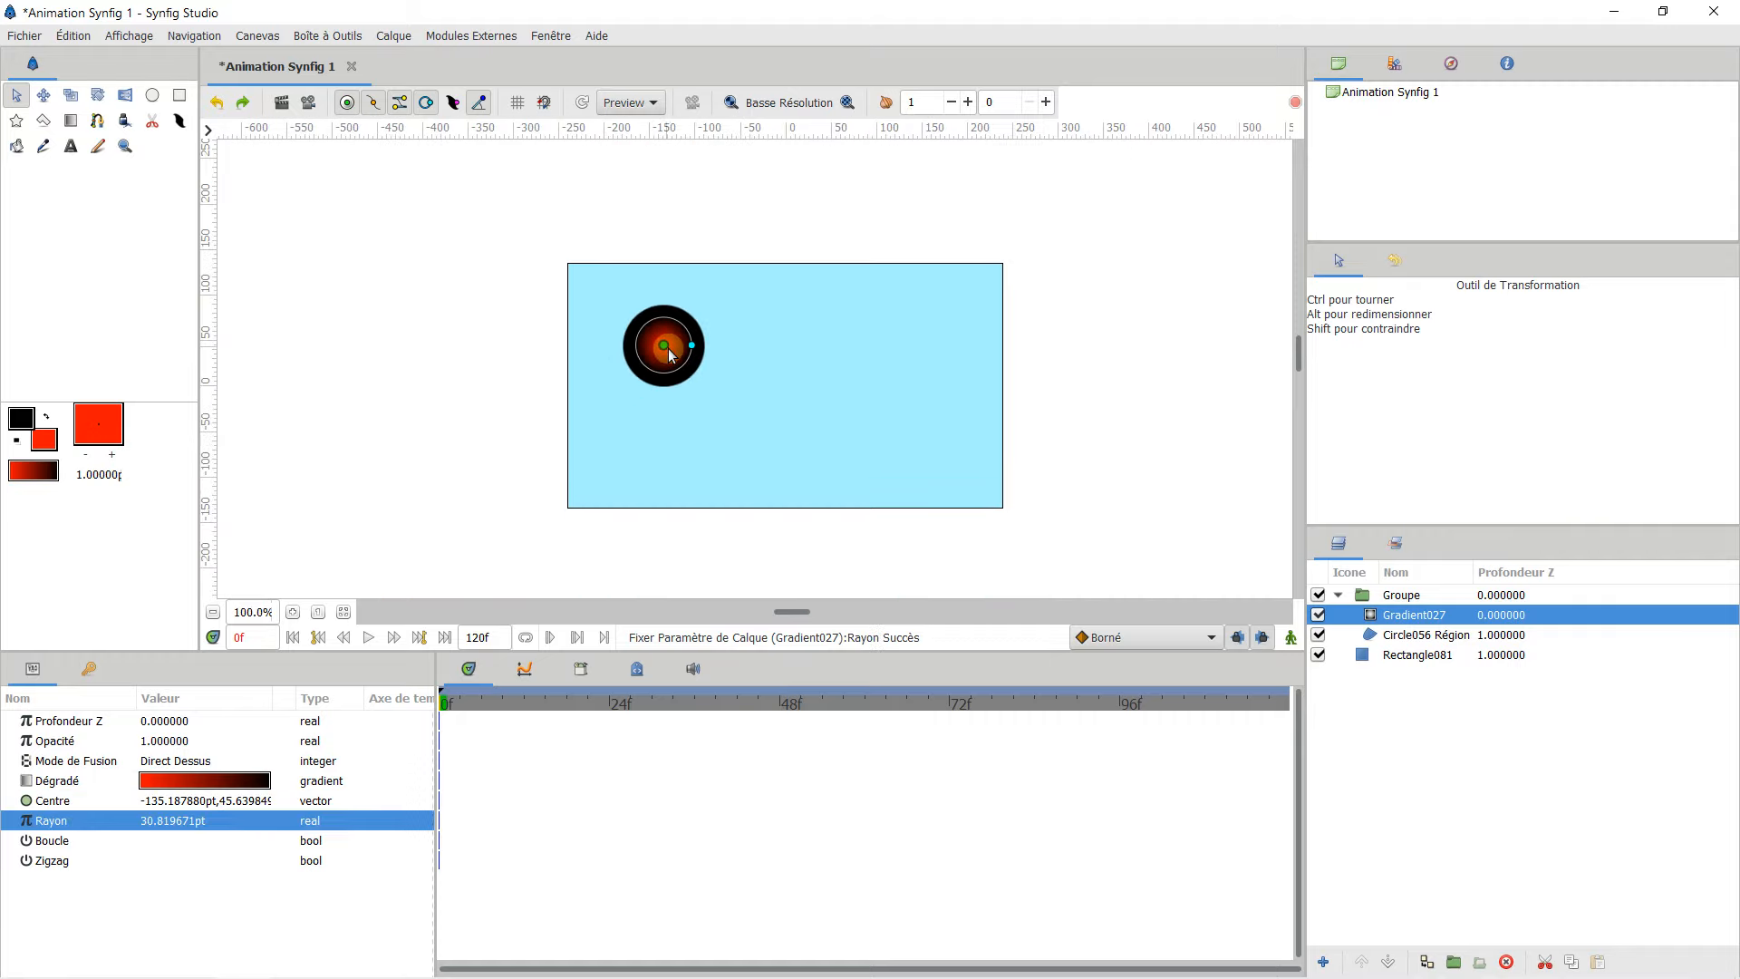
Step: Change the radial gradient's outer colour to green #44FF00
left_click(222, 787)
double_click(222, 787)
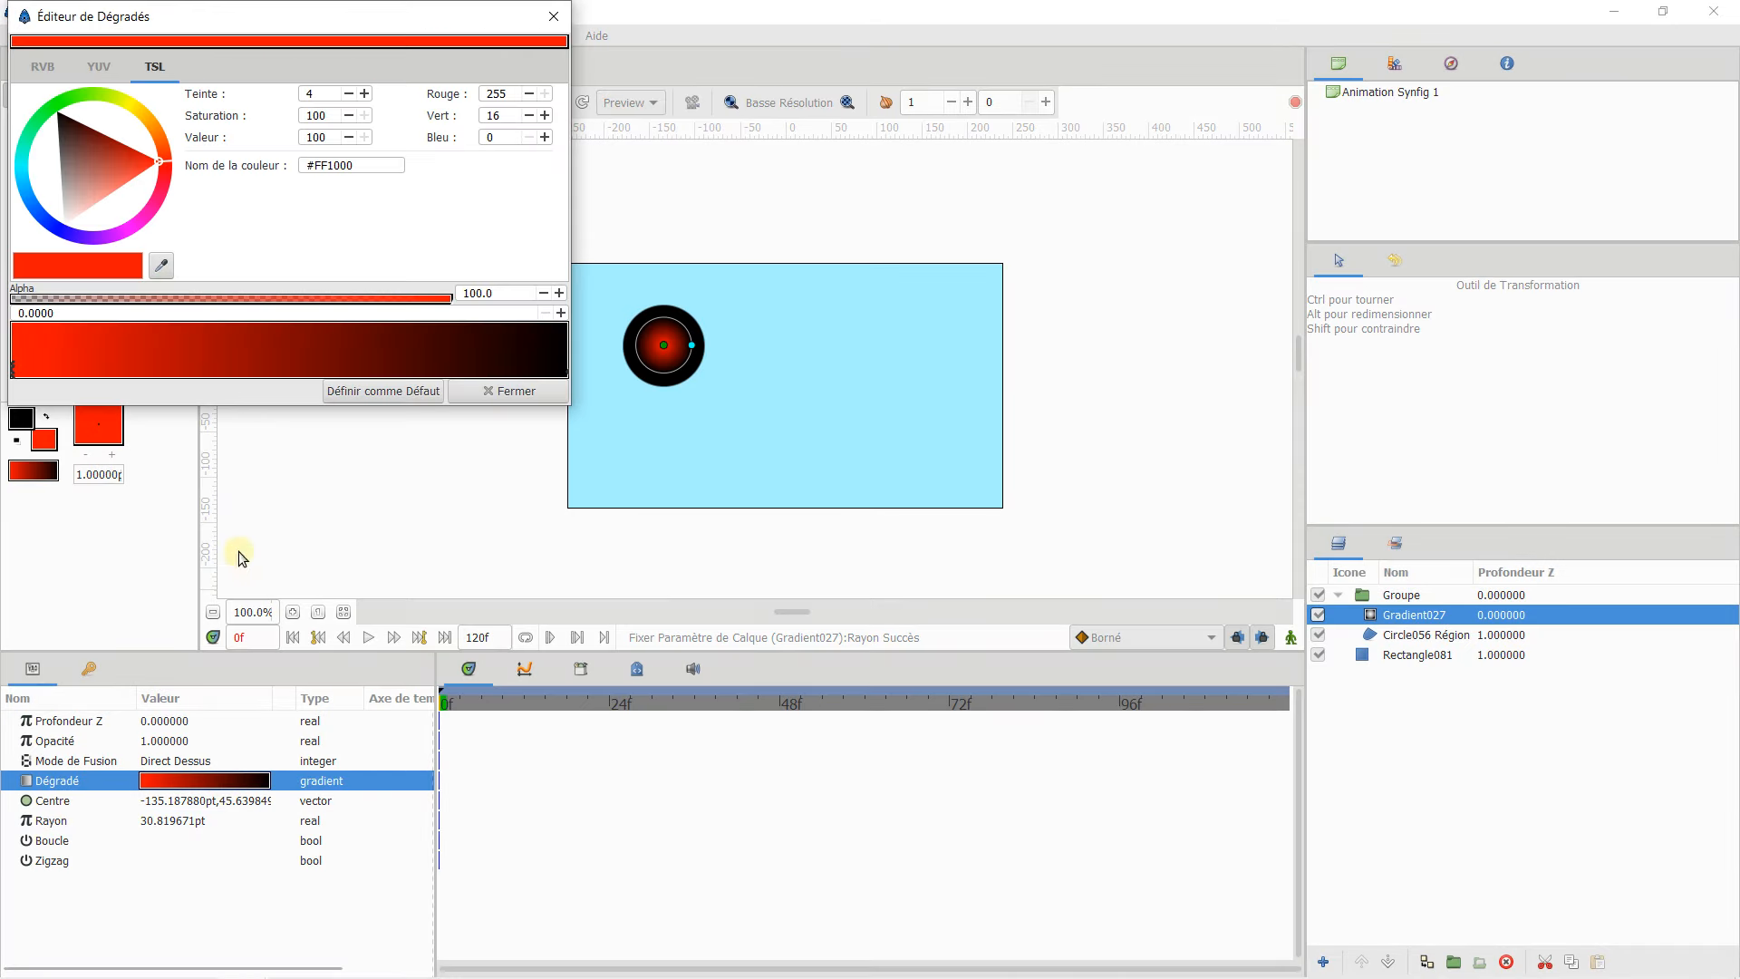
left_click(566, 373)
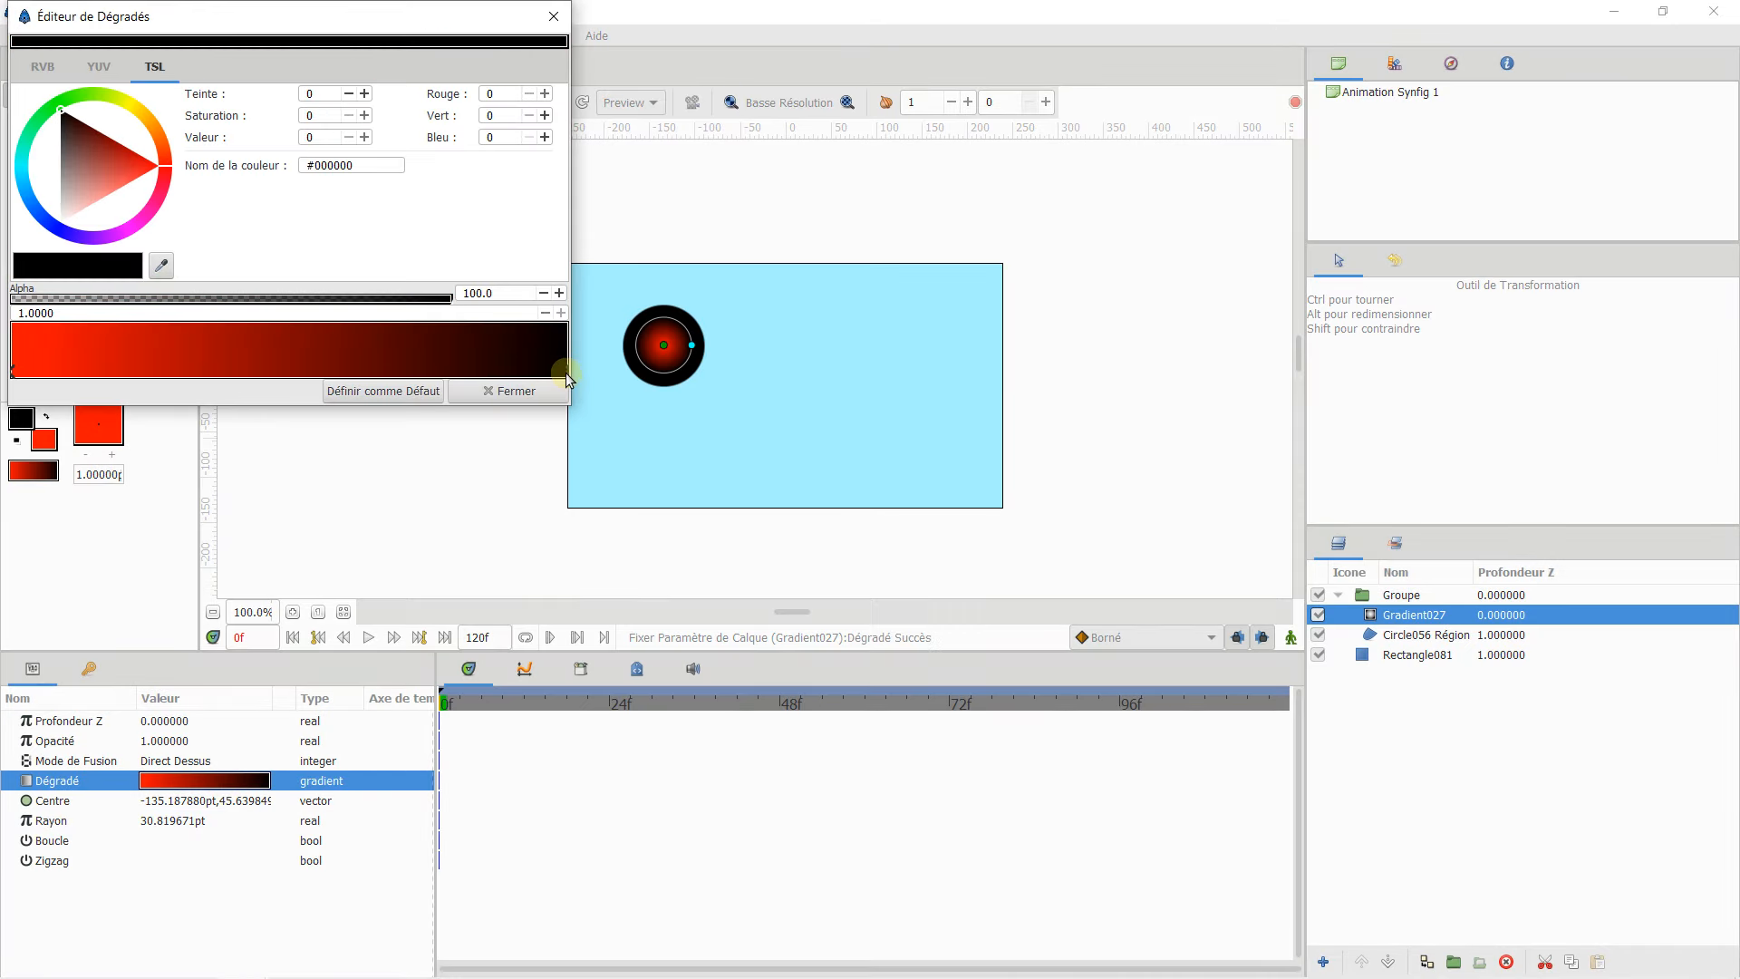
left_click(78, 101)
left_click_drag(97, 132, 80, 93)
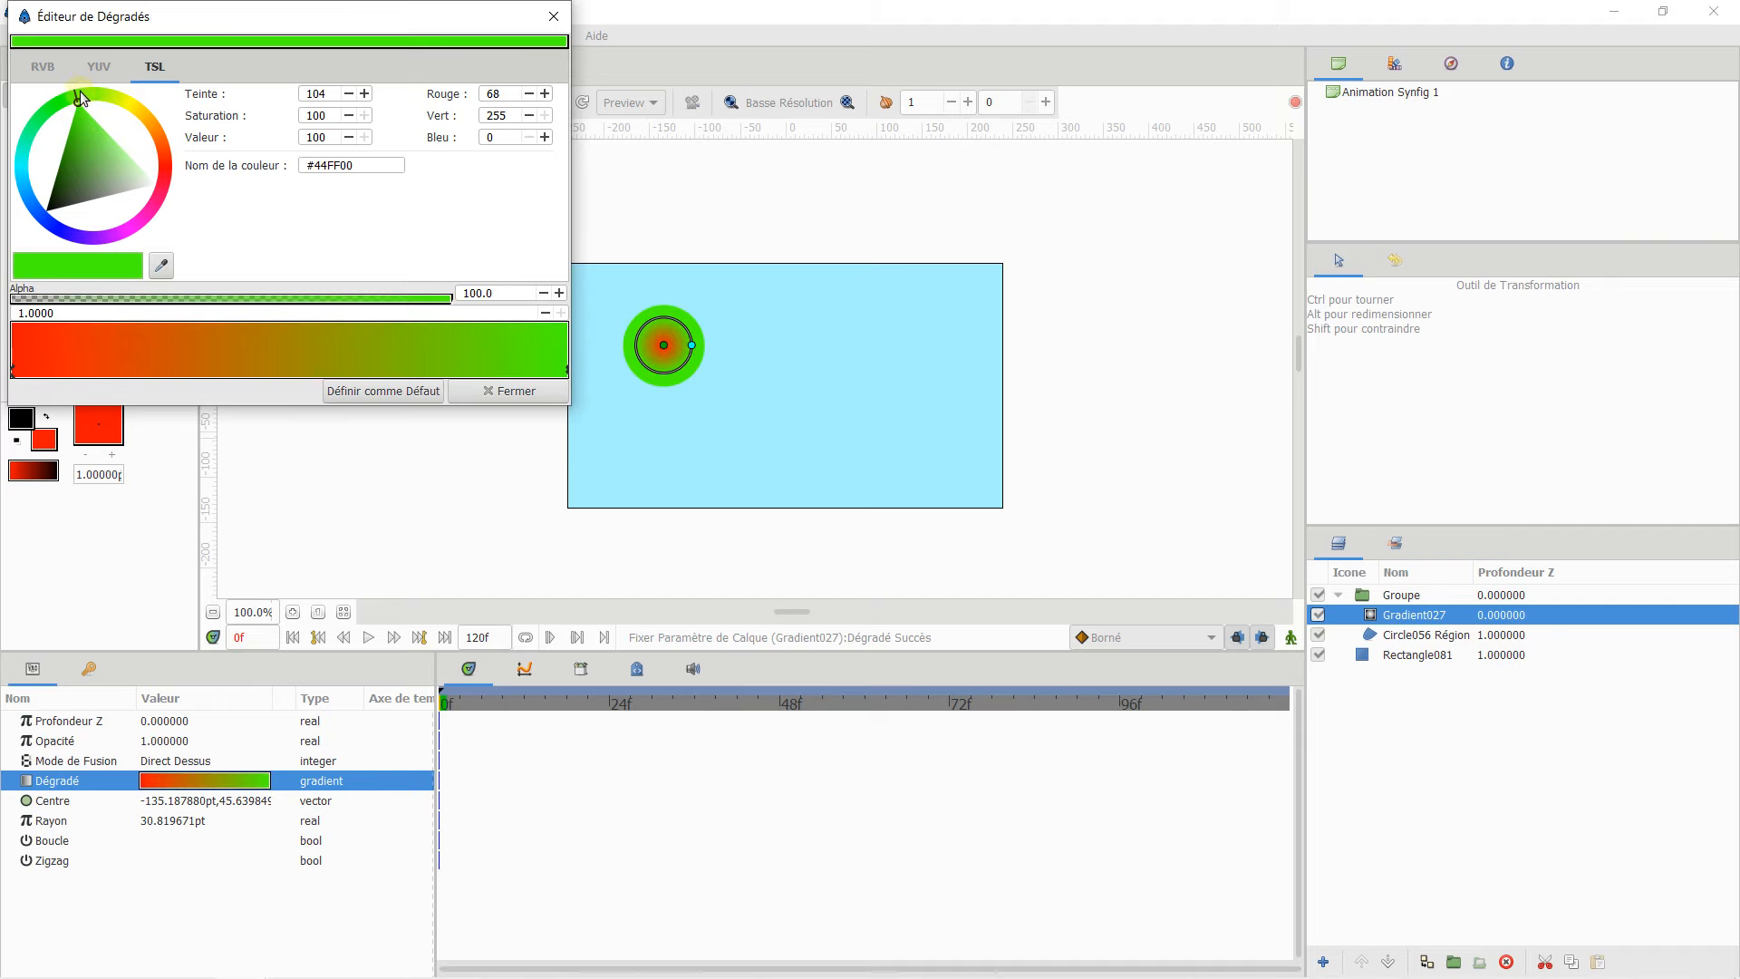
left_click(496, 392)
Step: Apply the default red-to-black gradient to the radial gradient layer and close the gradient editor
scroll(611, 377, "up", 2)
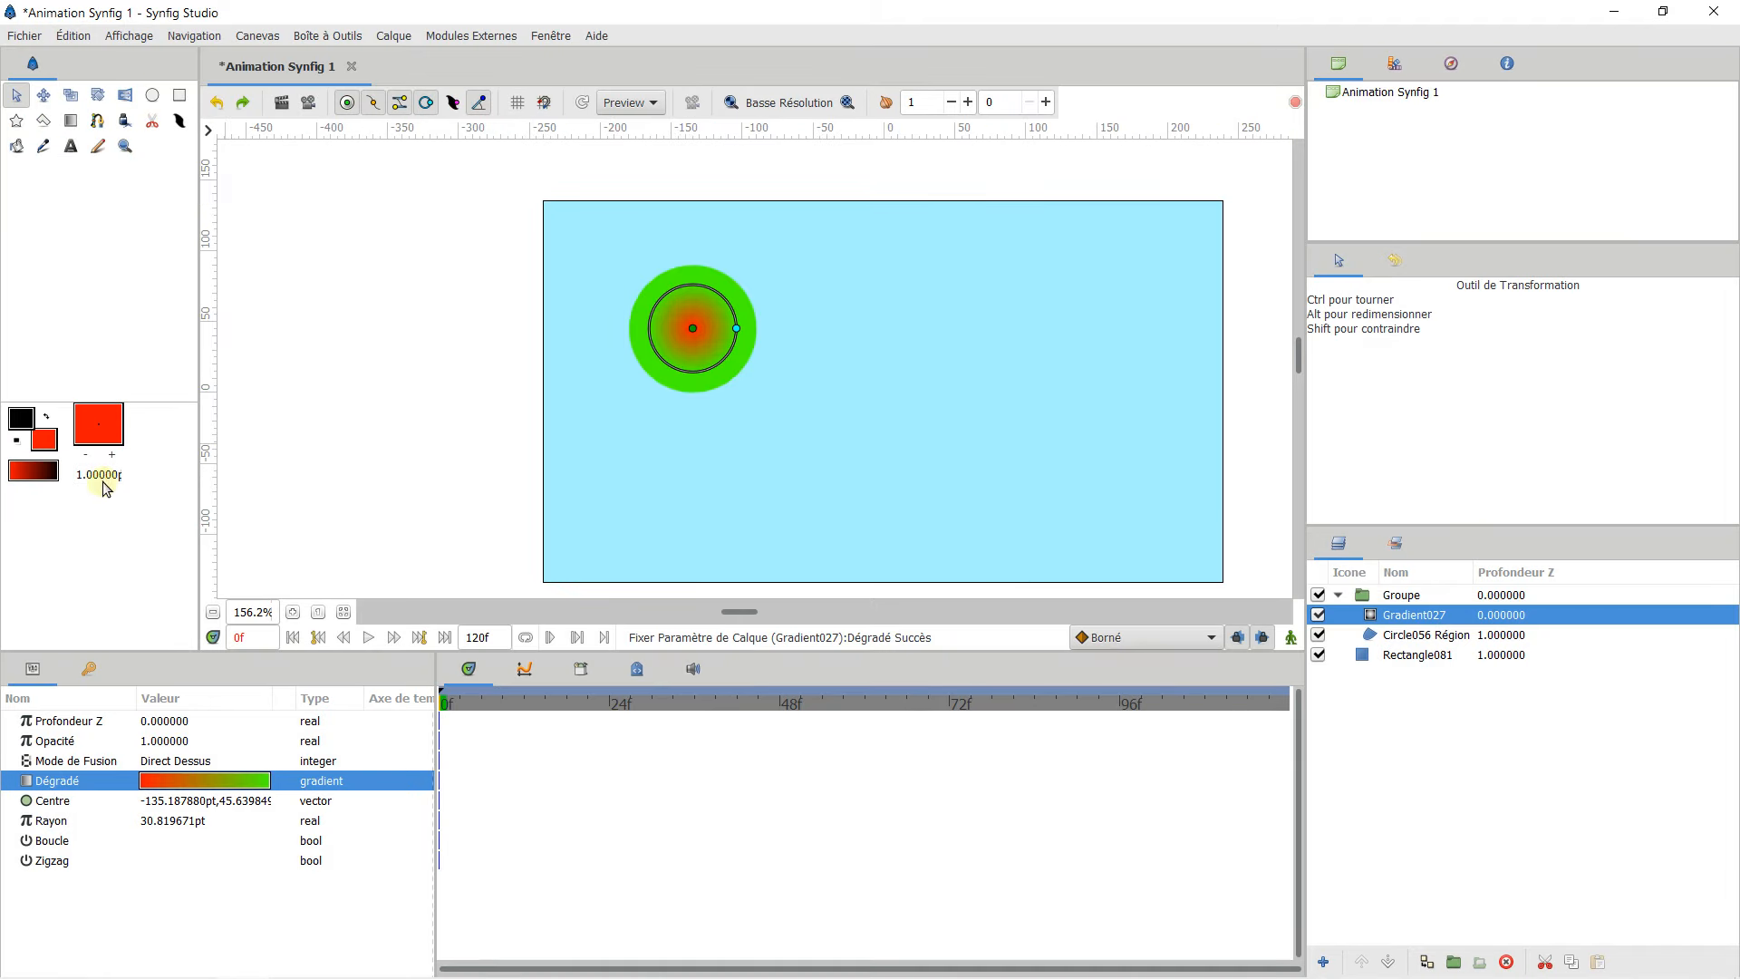
double_click(36, 478)
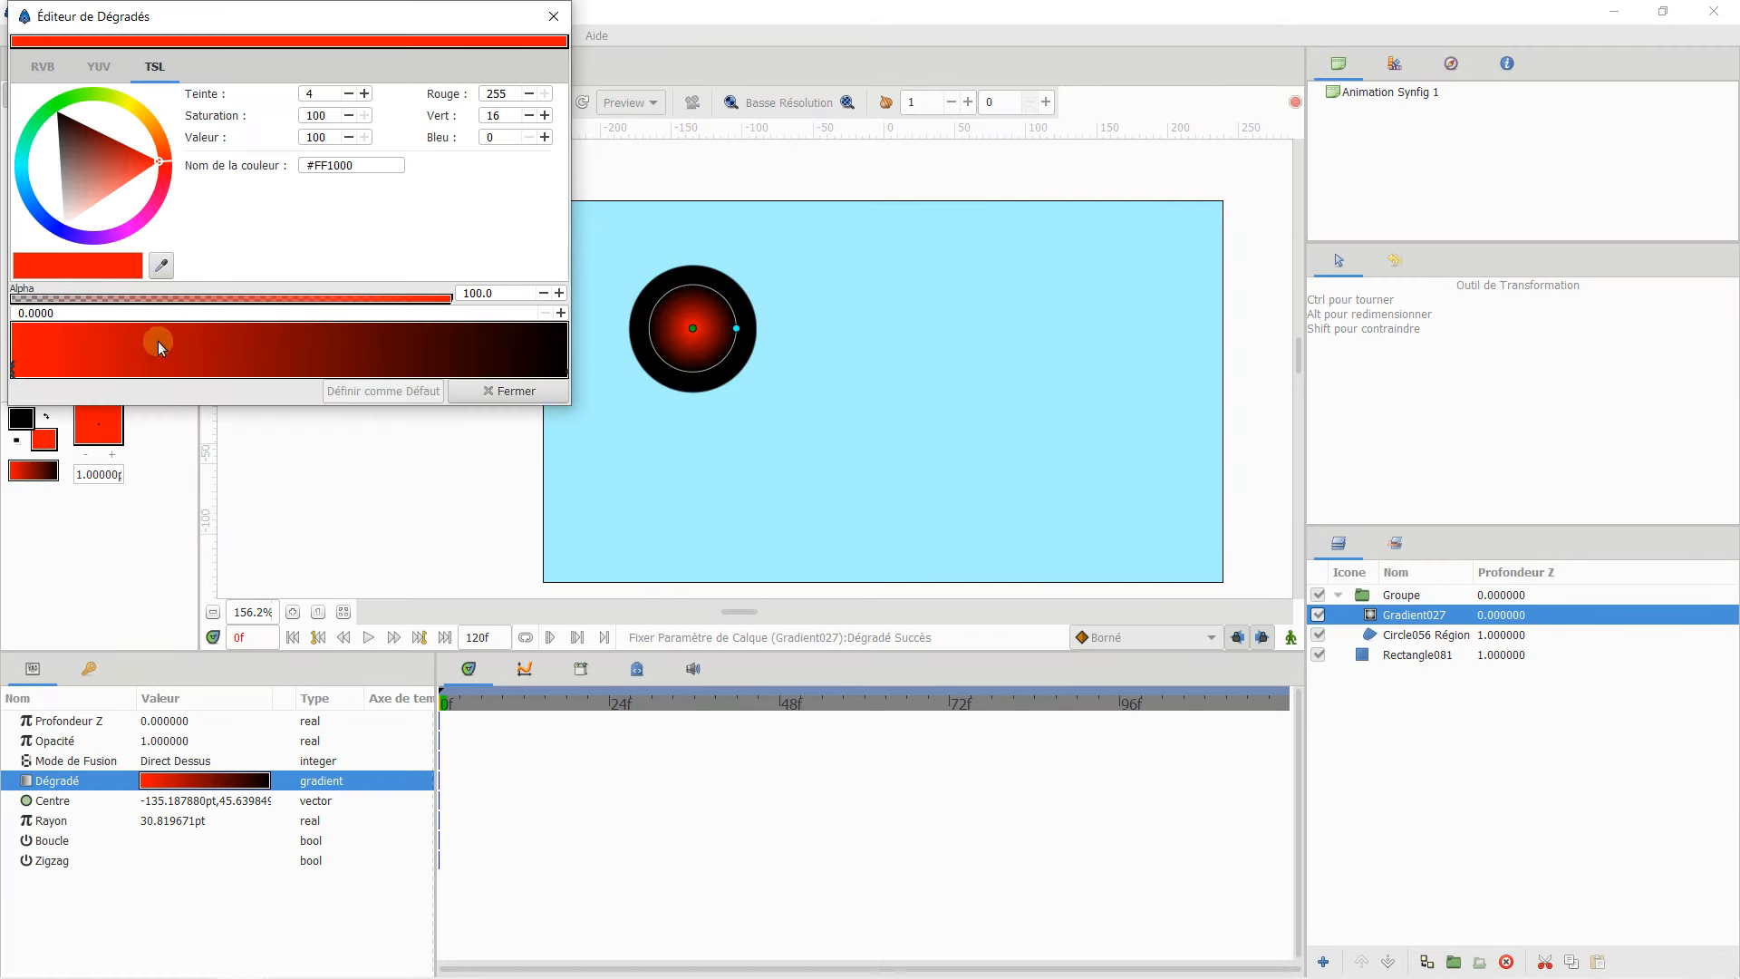
left_click(503, 391)
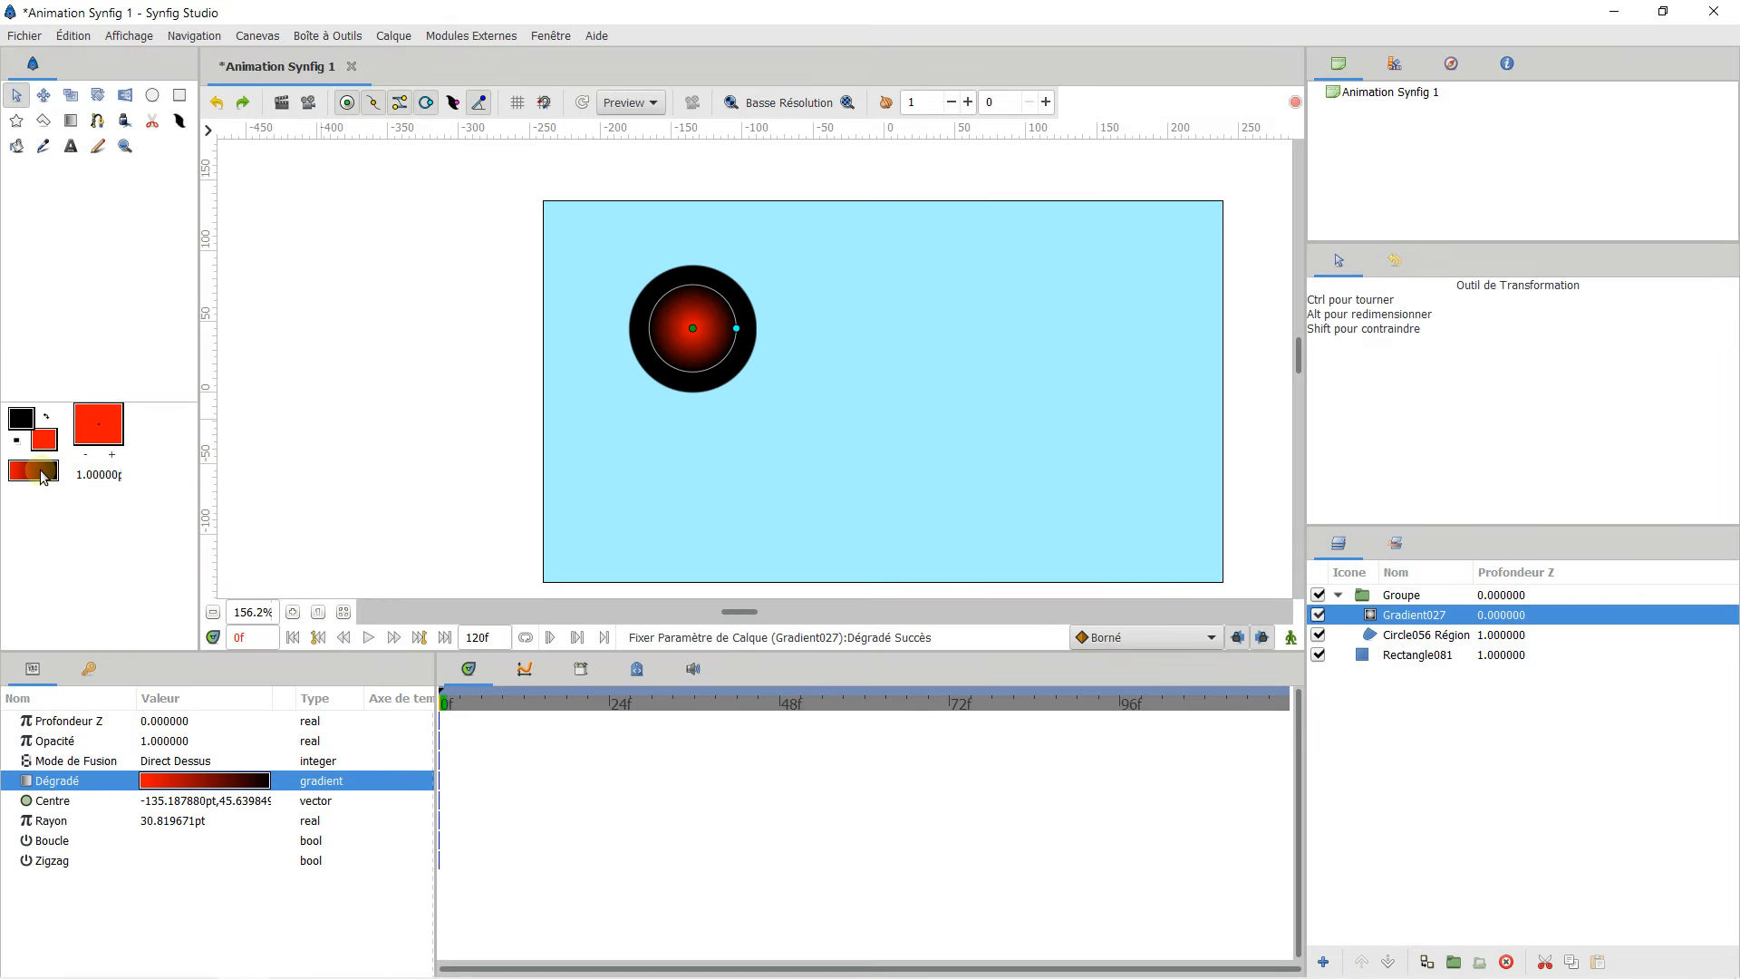
Step: Delete the radial gradient layer, then collapse and deselect the circle's group
scroll(670, 398, "down", 1)
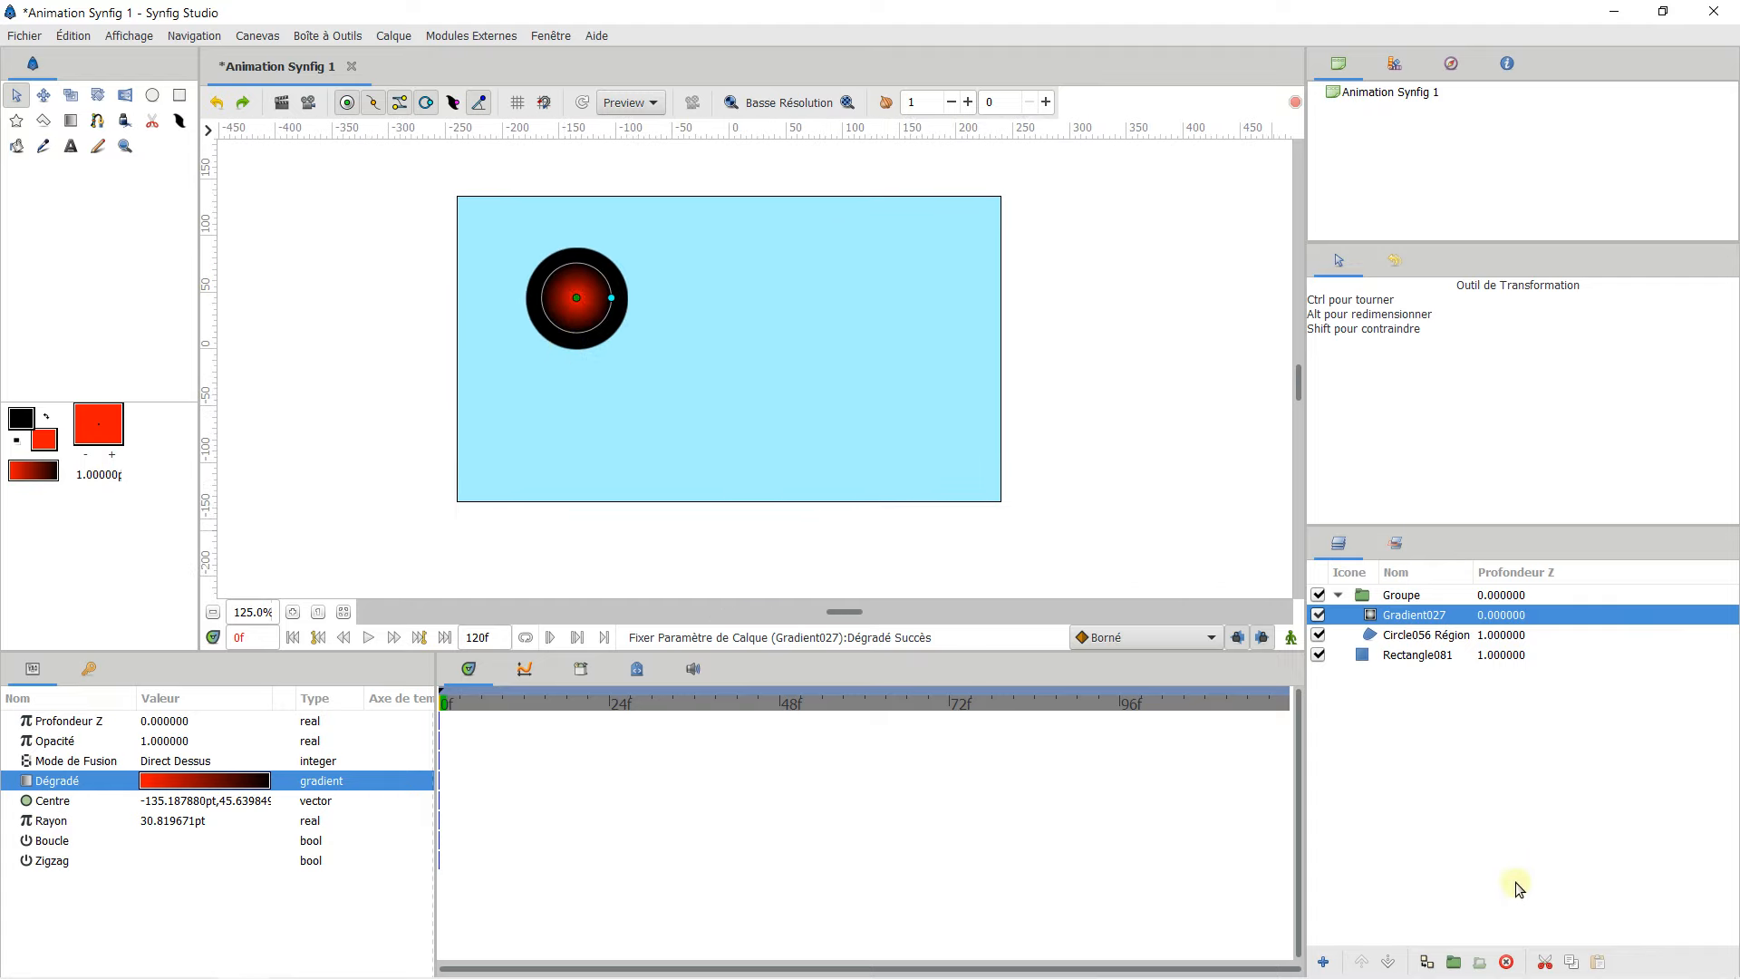
left_click(1507, 962)
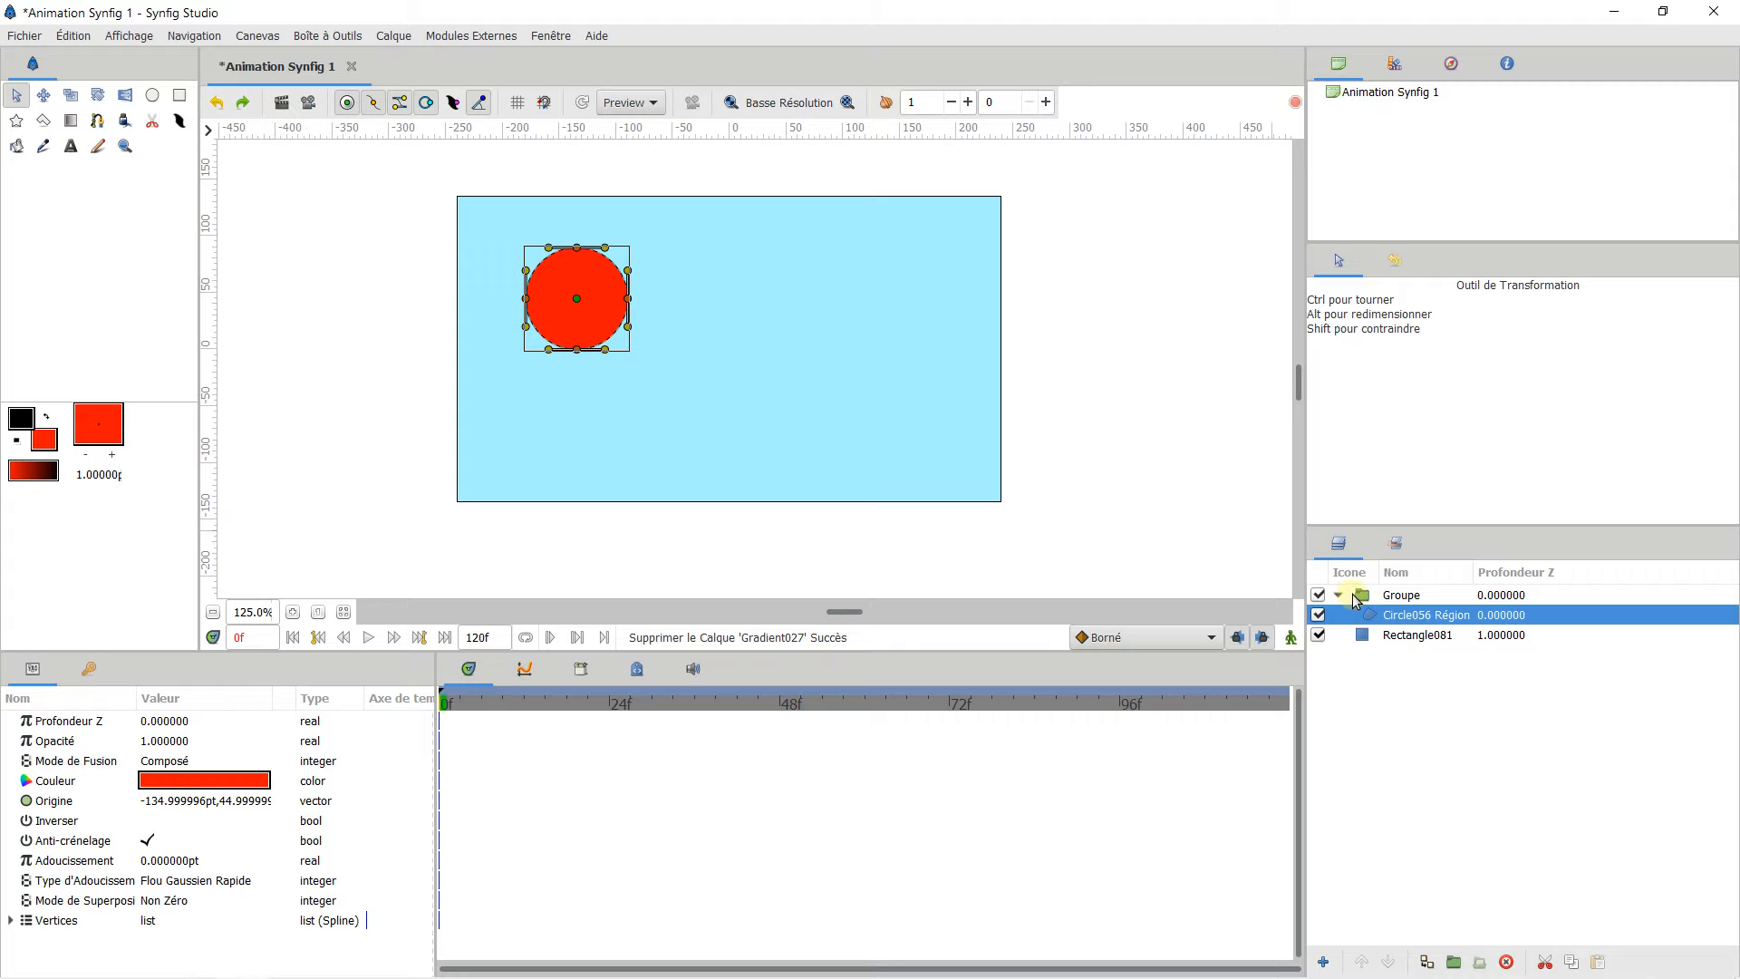
left_click(1339, 594)
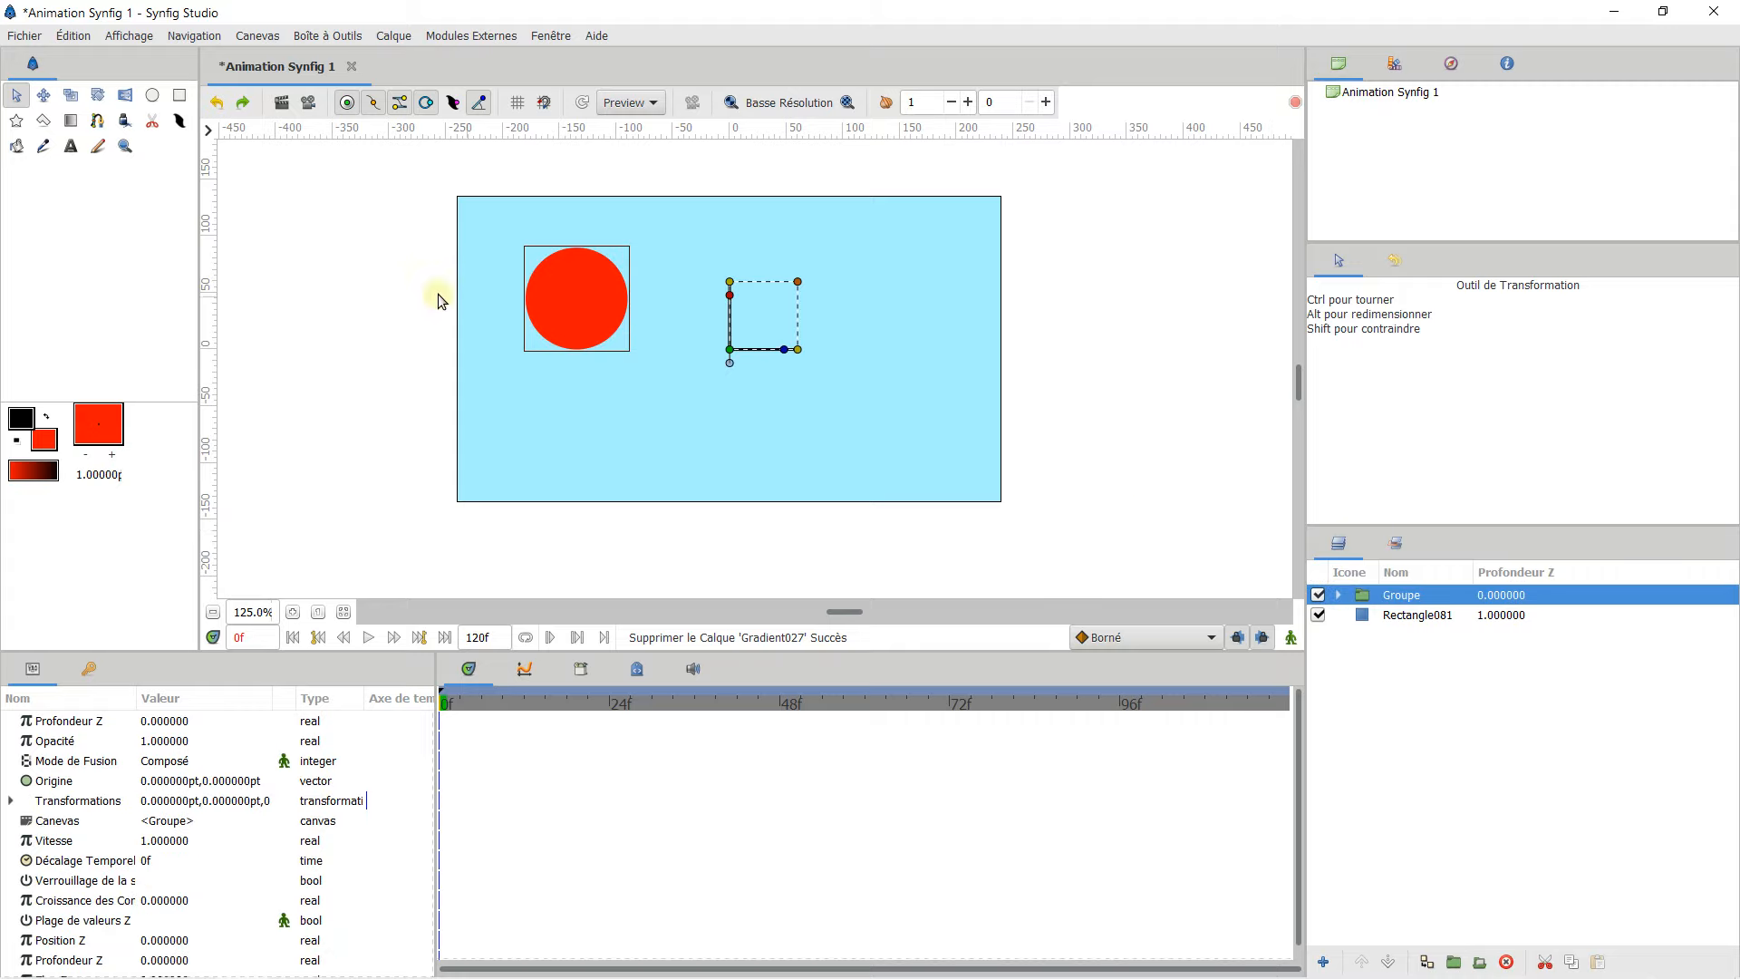
left_click(374, 273)
left_click_drag(399, 279, 284, 262)
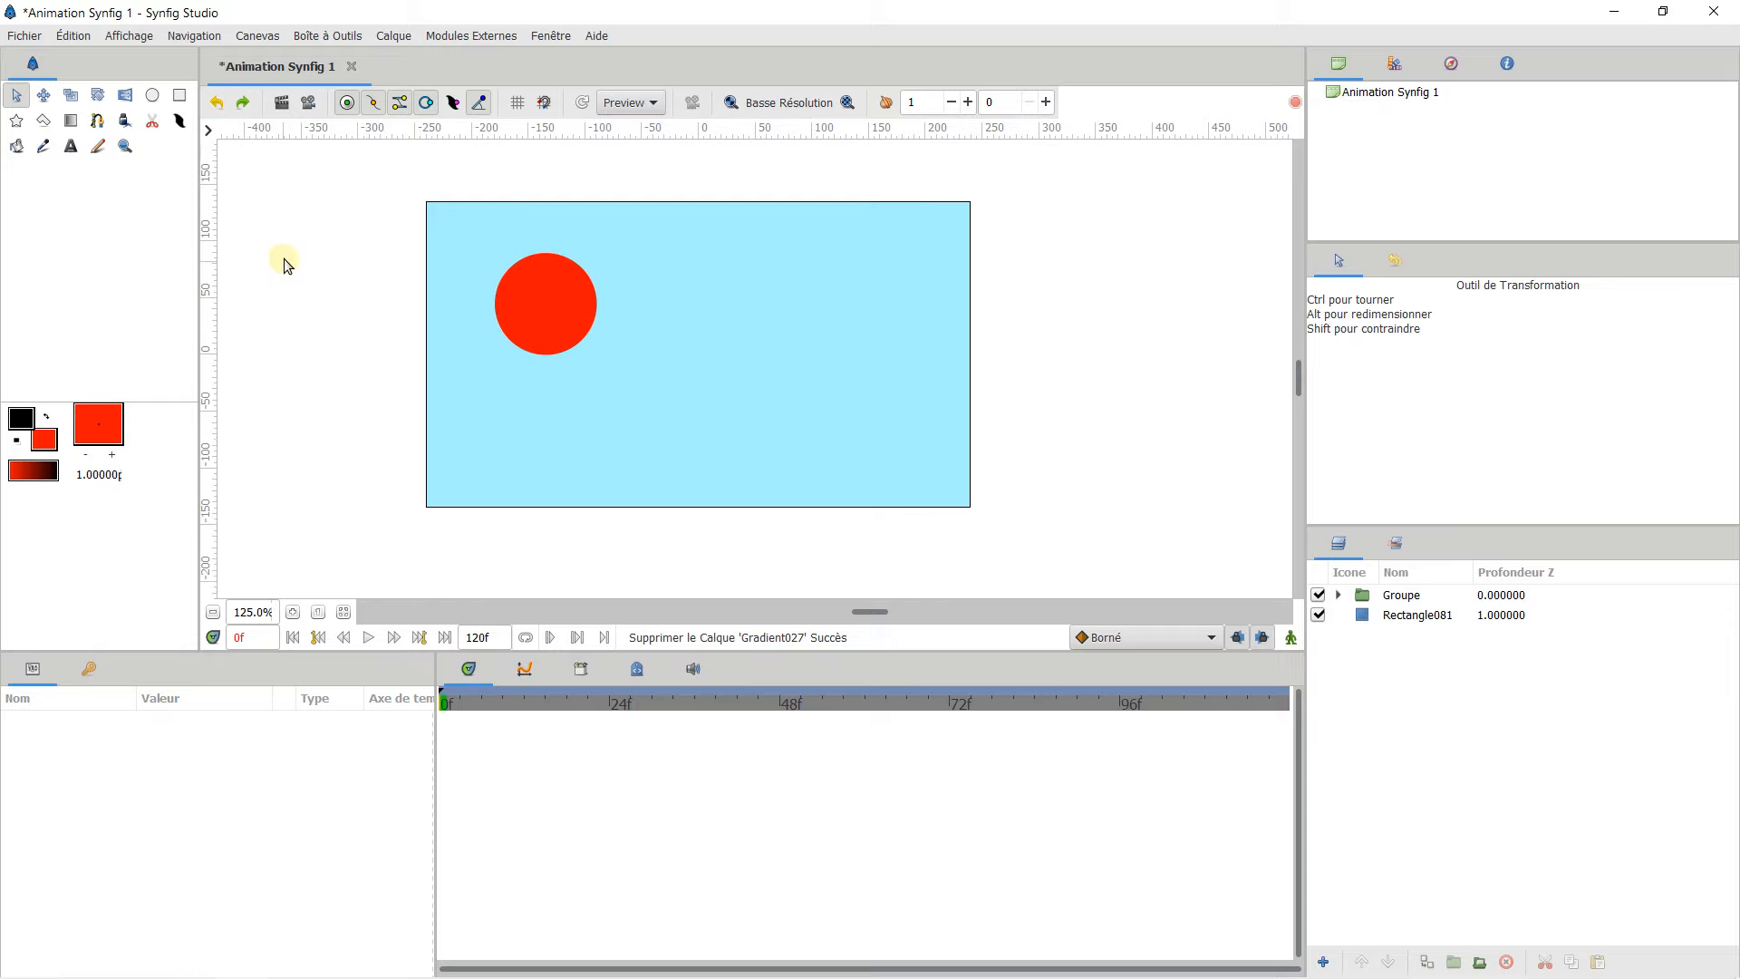